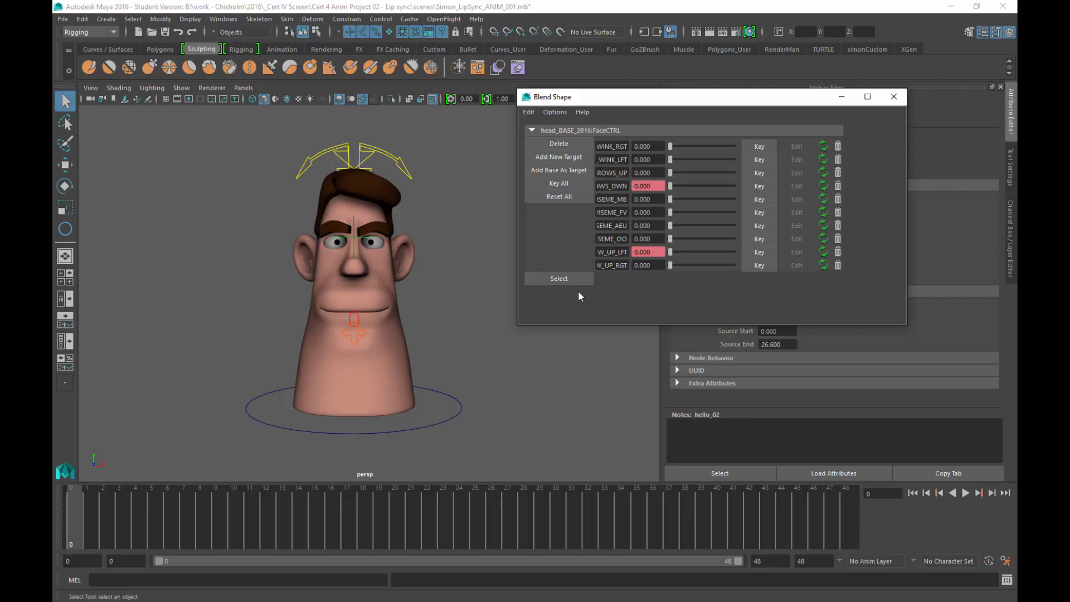
Step: Turn on the hello_02 sound for the timeline and play the animation to check it against the audio
right_click(402, 499)
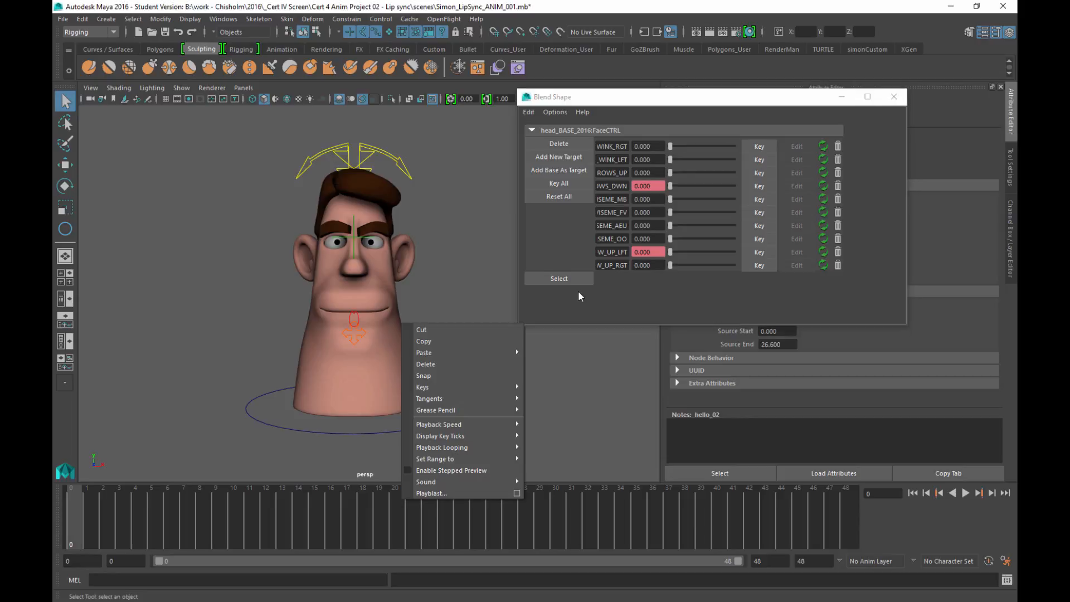
mouse_move(446, 482)
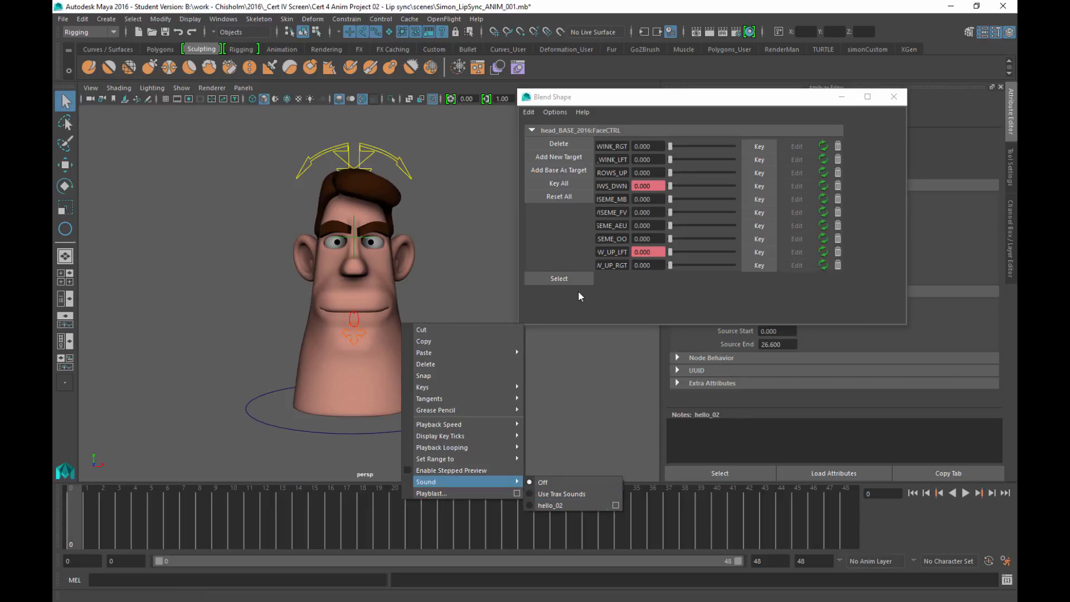
click(550, 505)
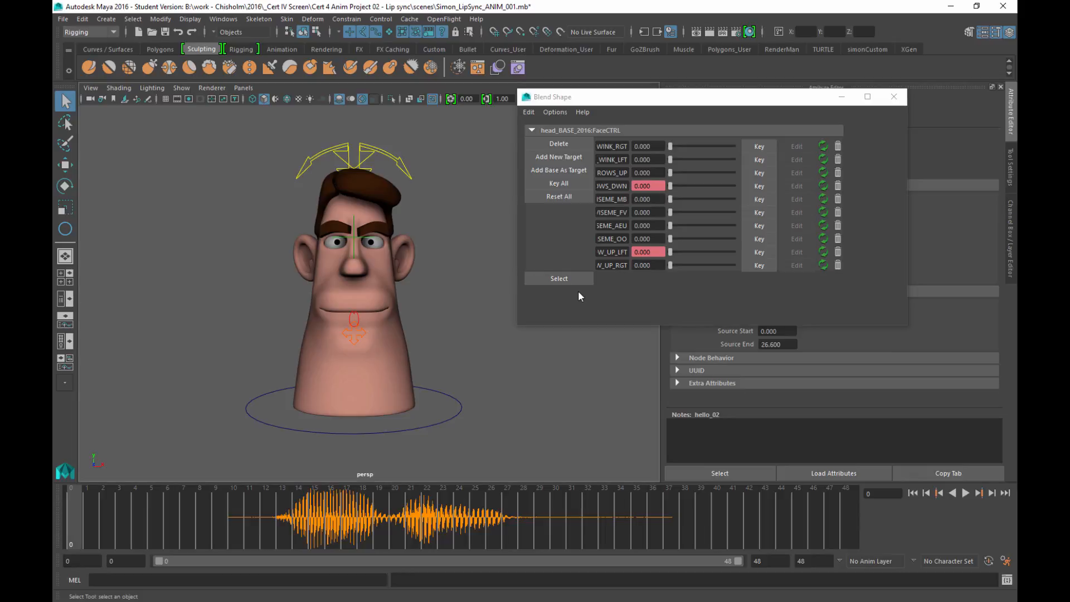
key(alt+v)
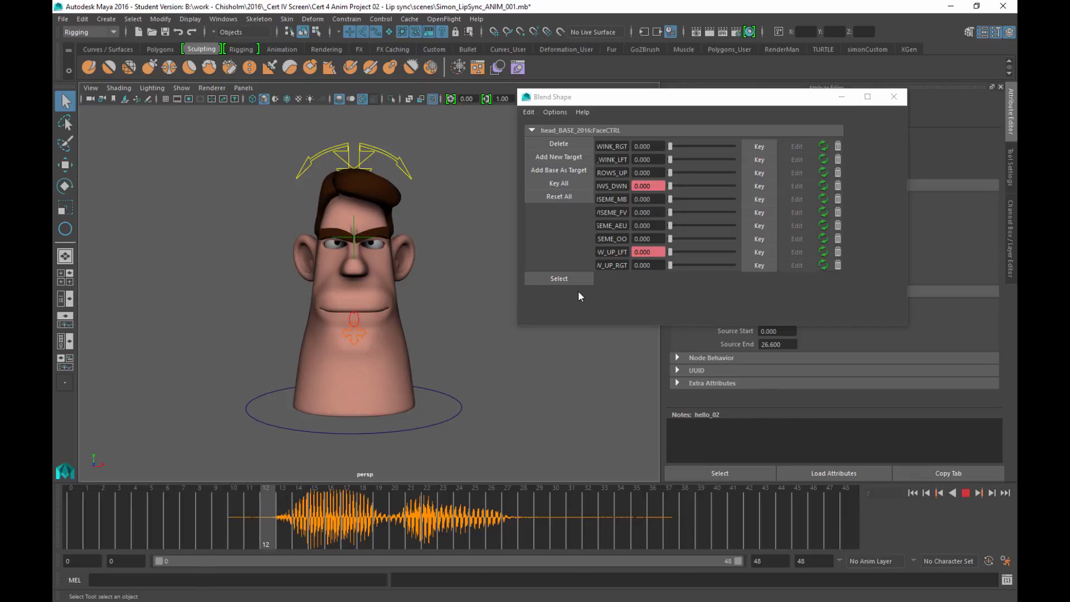
key(alt+v)
key(alt+v)
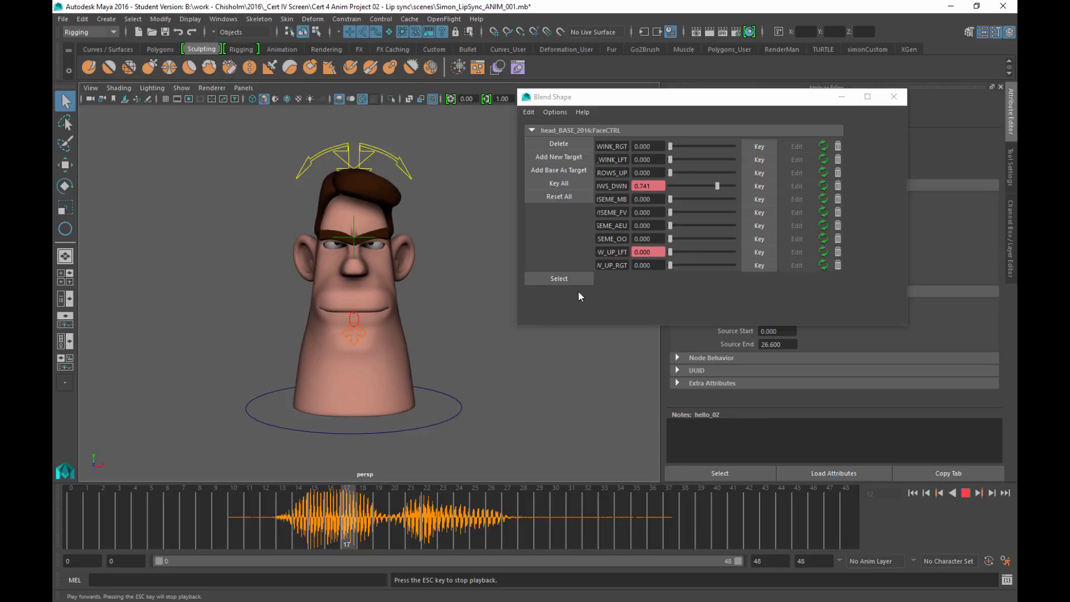
key(alt+v)
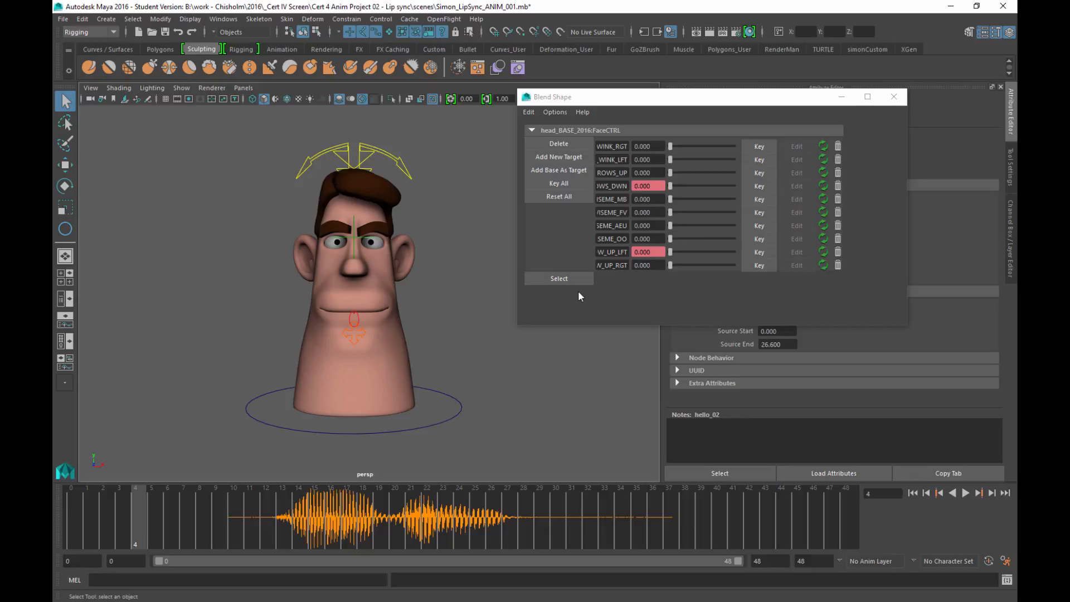
Step: Step forward through the timeline to frames 13, 19, 20 and 27 to examine the pose against the waveform
key(period)
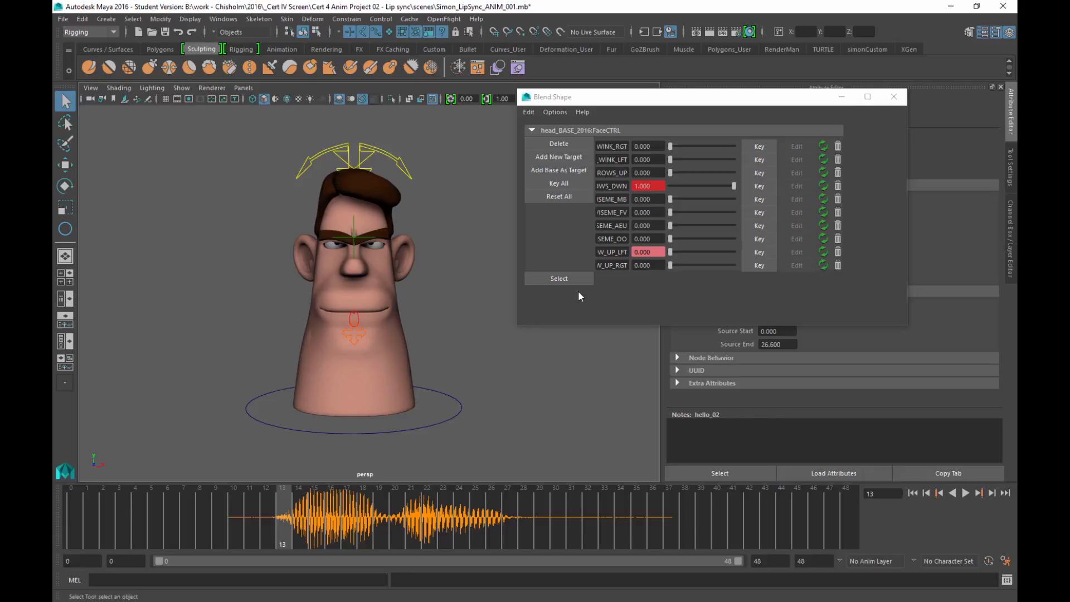
key(period)
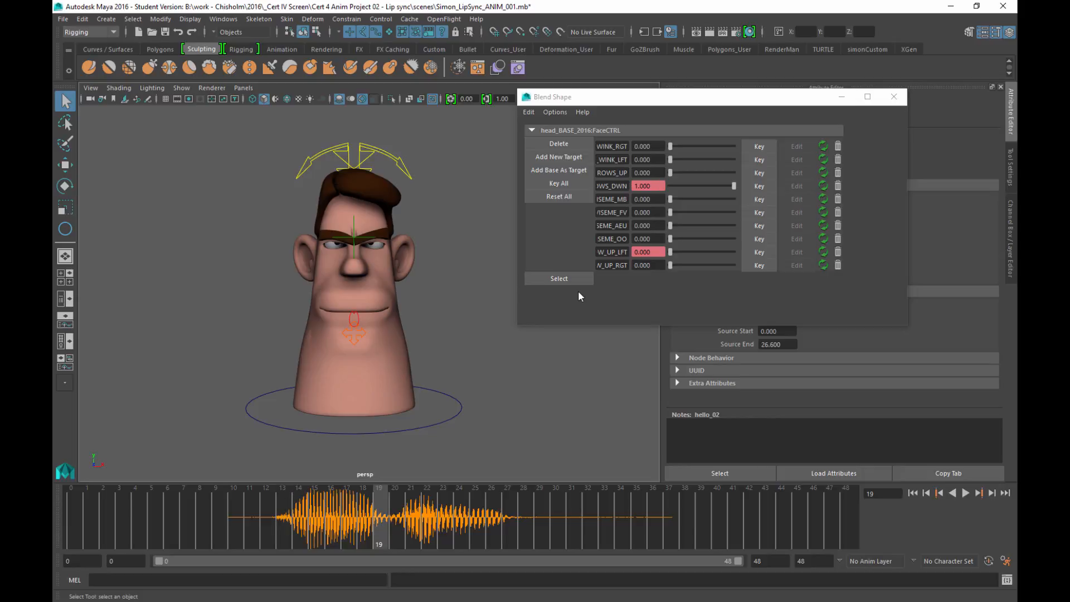
key(alt+period)
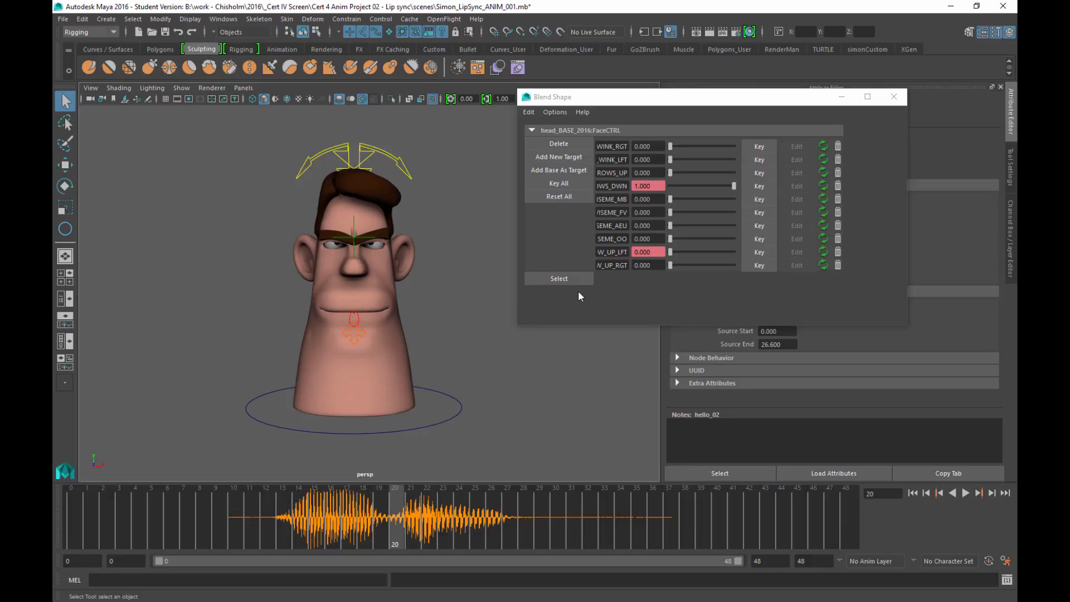
key(period)
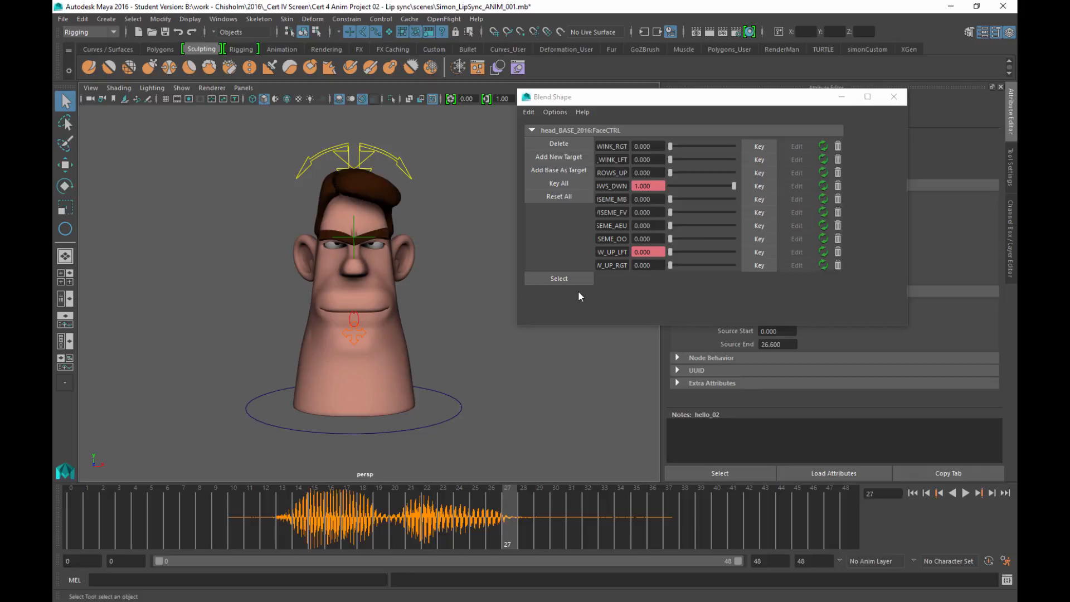
Step: Move the Blend Shape window clear of the head and replay the animation with sound from frame 13
drag(656, 105, 761, 193)
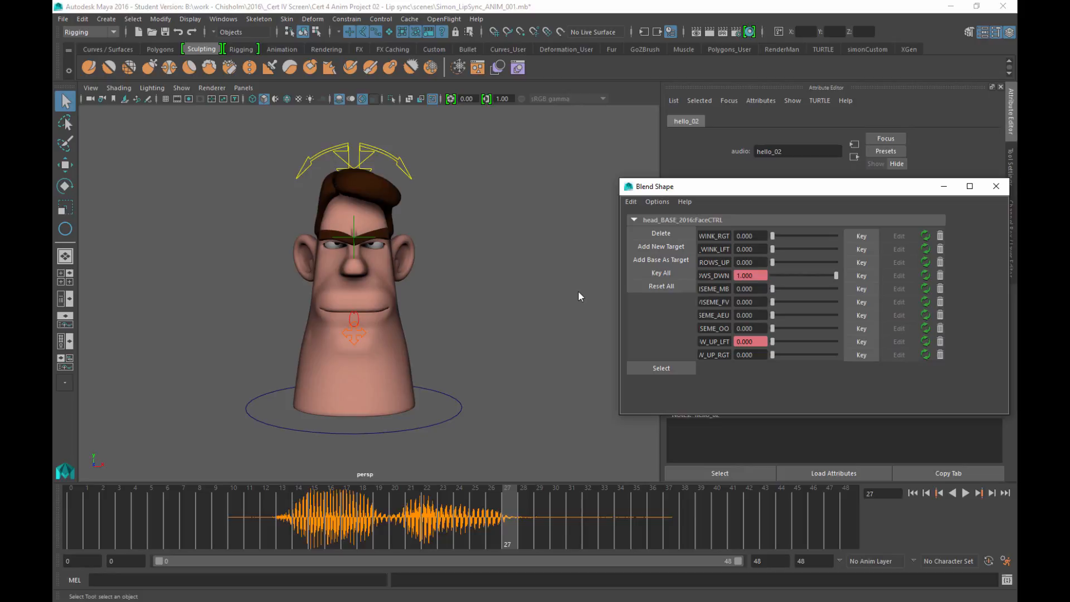
alt+drag(579, 292, 584, 292)
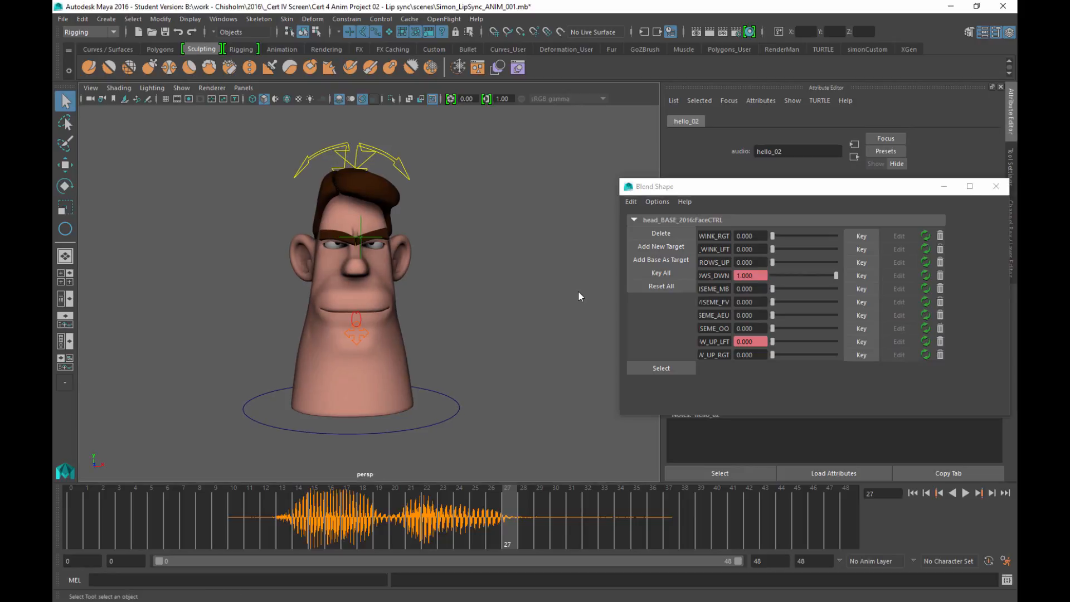
key(comma)
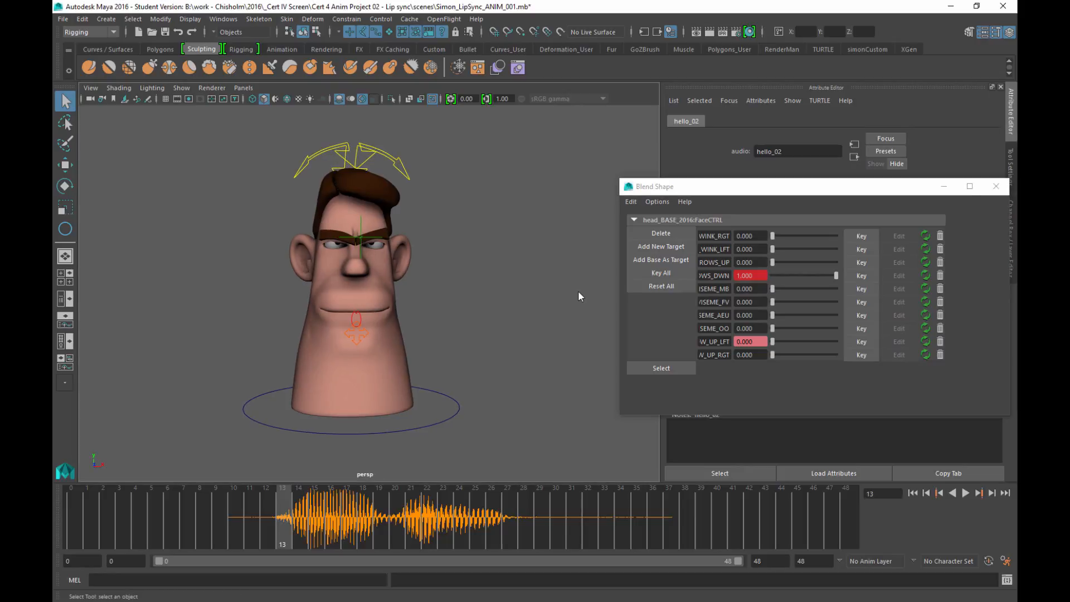
key(alt+v)
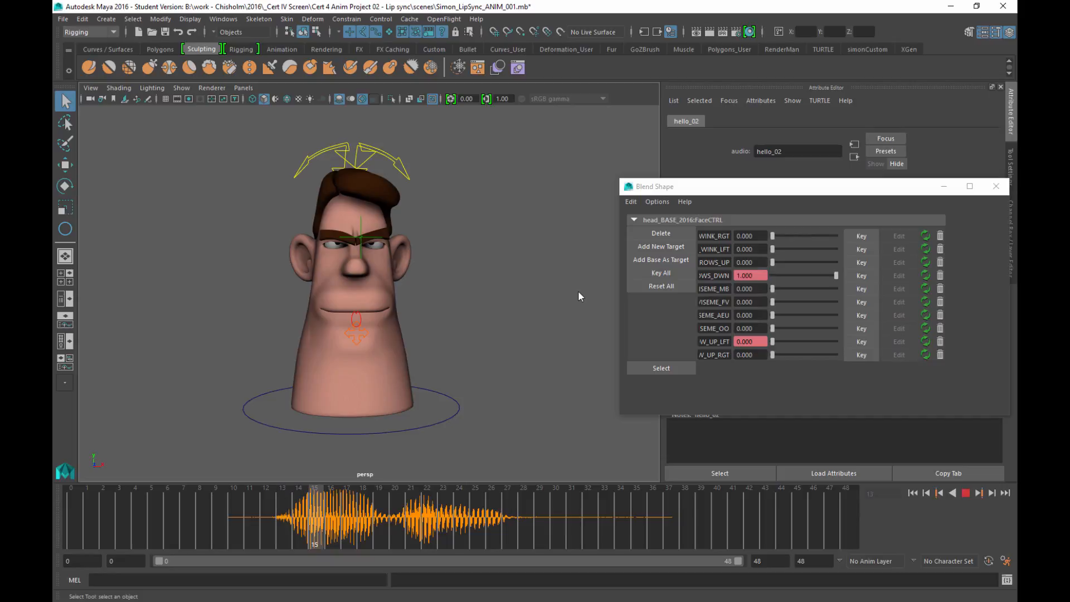
key(alt+v)
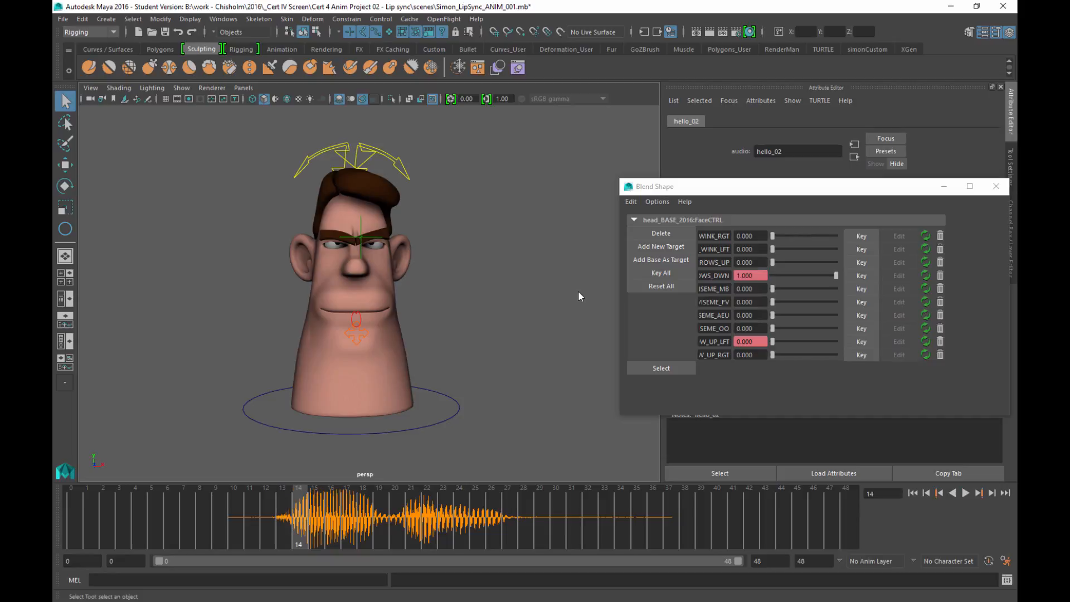
alt+drag(579, 297, 580, 296)
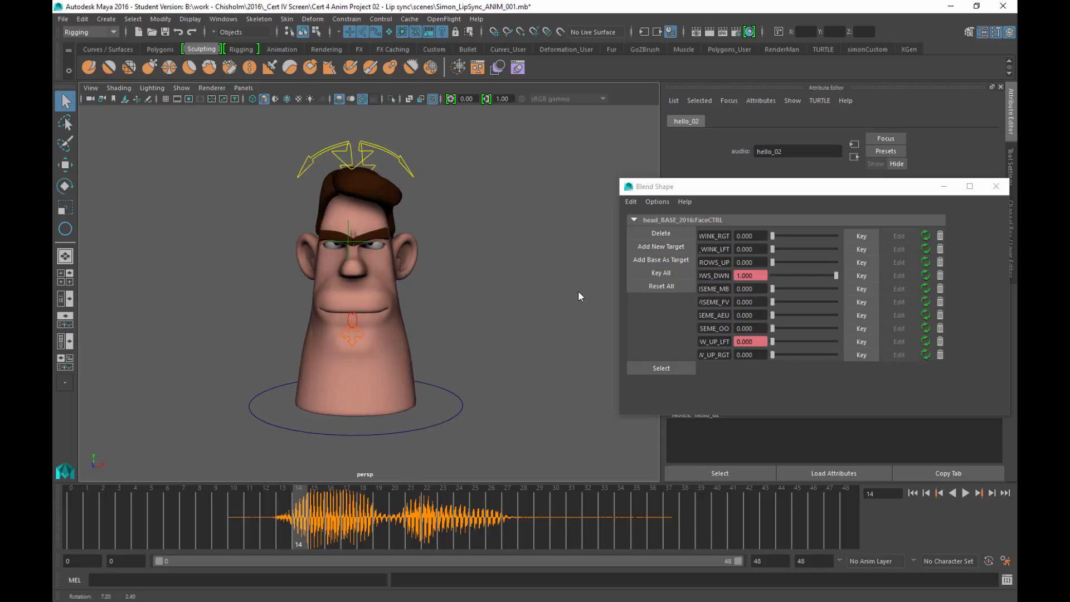
key(alt+v)
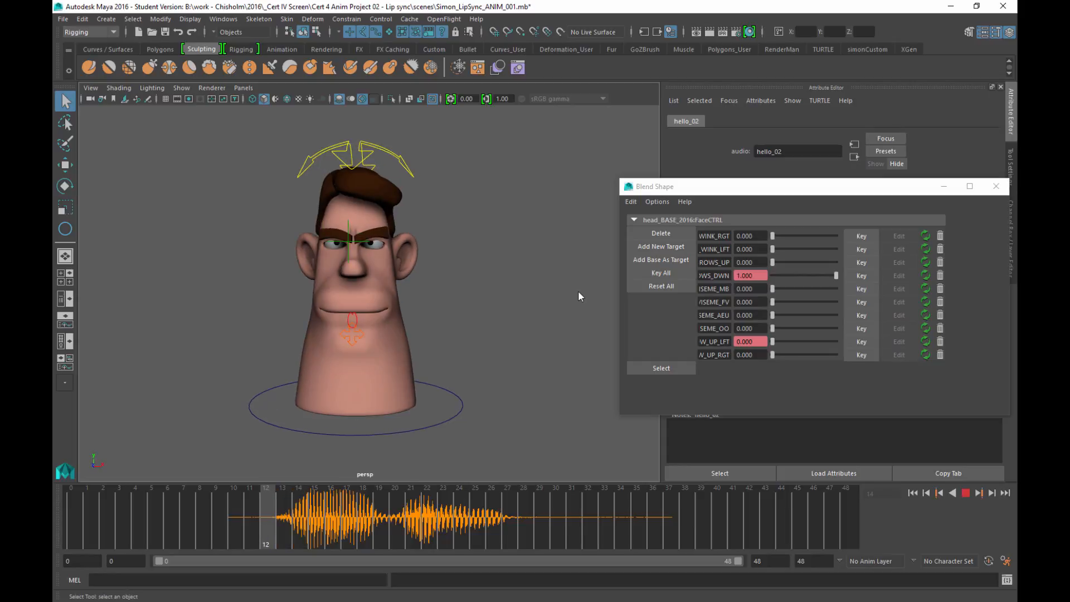
key(alt+v)
Step: Frame the face more closely and reset all the head's blend shape targets to zero
alt+drag(578, 296, 532, 299)
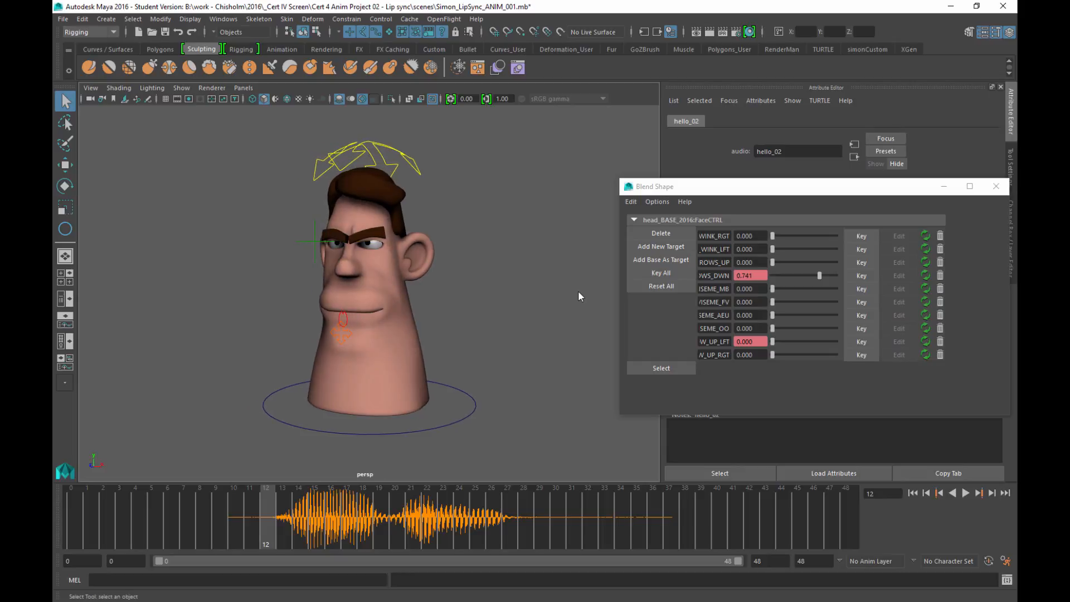
alt+right_drag(533, 298, 597, 299)
mouse_move(596, 298)
alt+mouse_down()
mouse_move(637, 285)
mouse_move(588, 296)
alt+mouse_up()
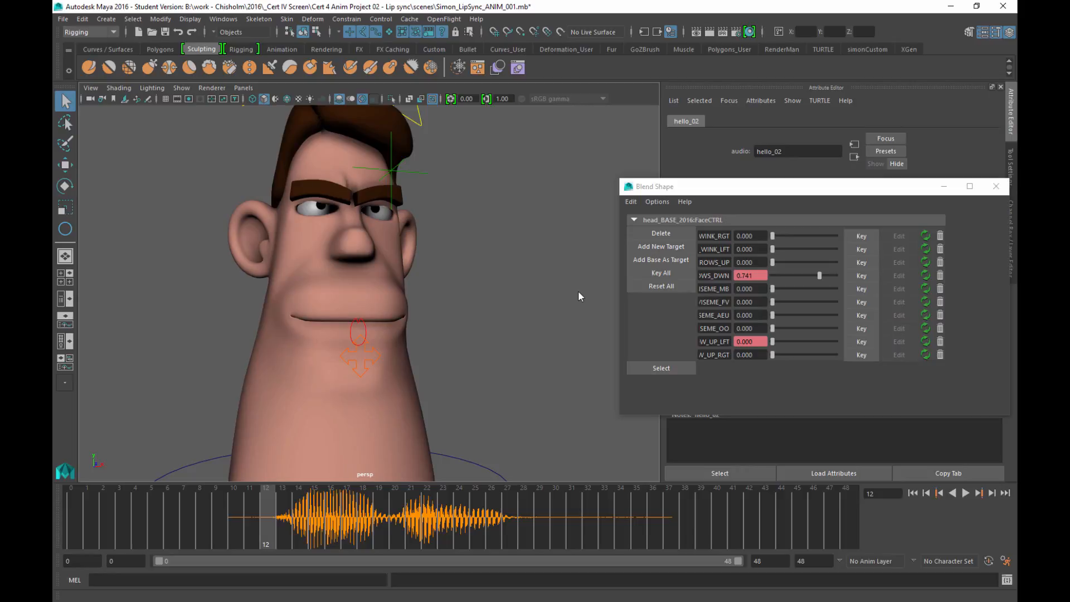
click(661, 286)
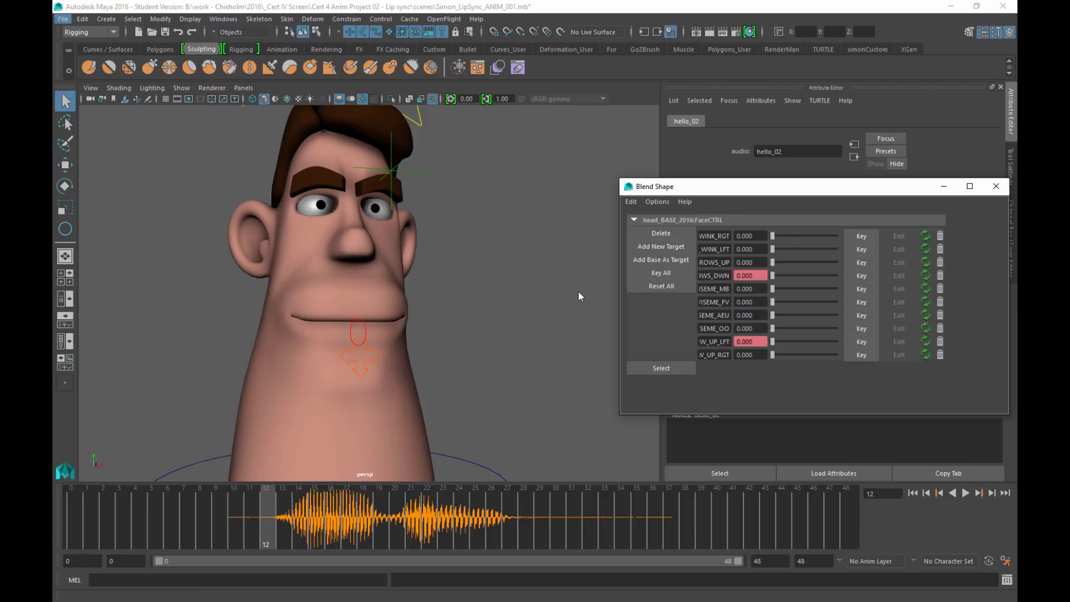
Step: Reopen Simon_LipSync_ANIM_001.mb from the project's scenes folder, discarding the unsaved changes
click(63, 19)
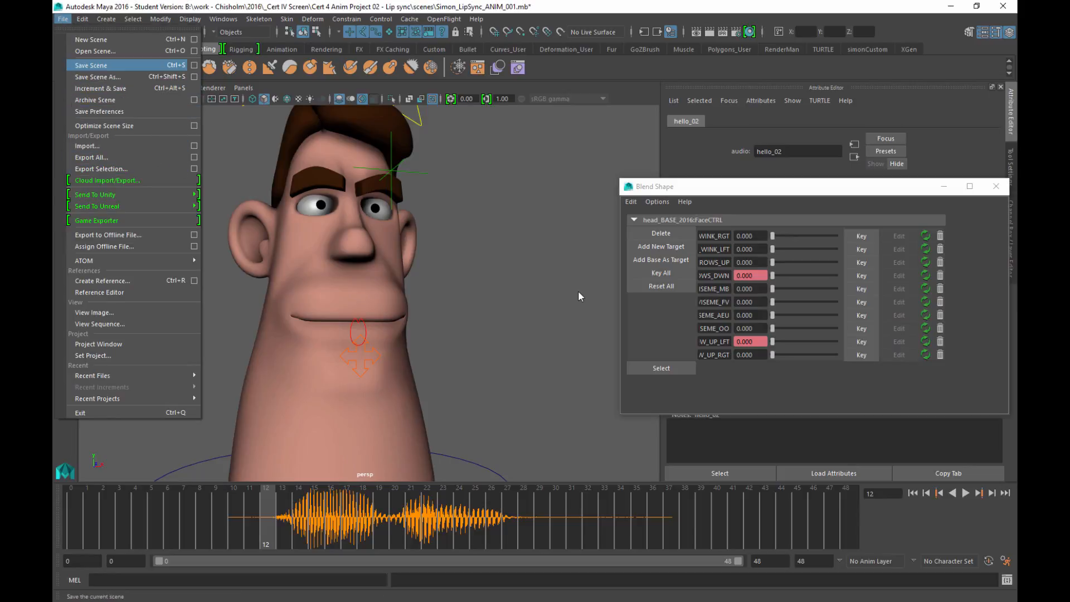
click(95, 51)
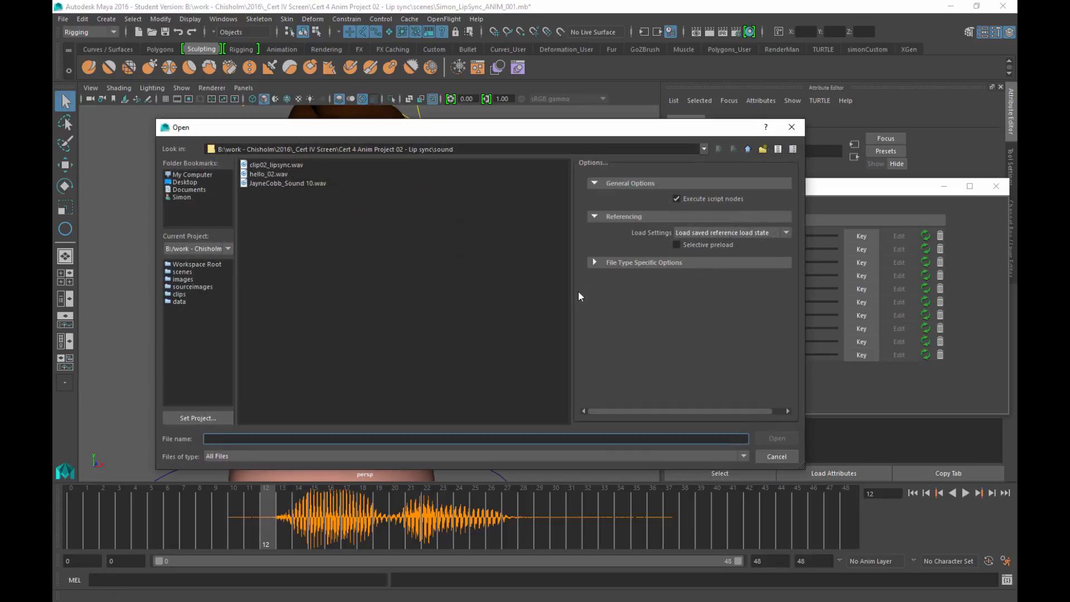
click(748, 150)
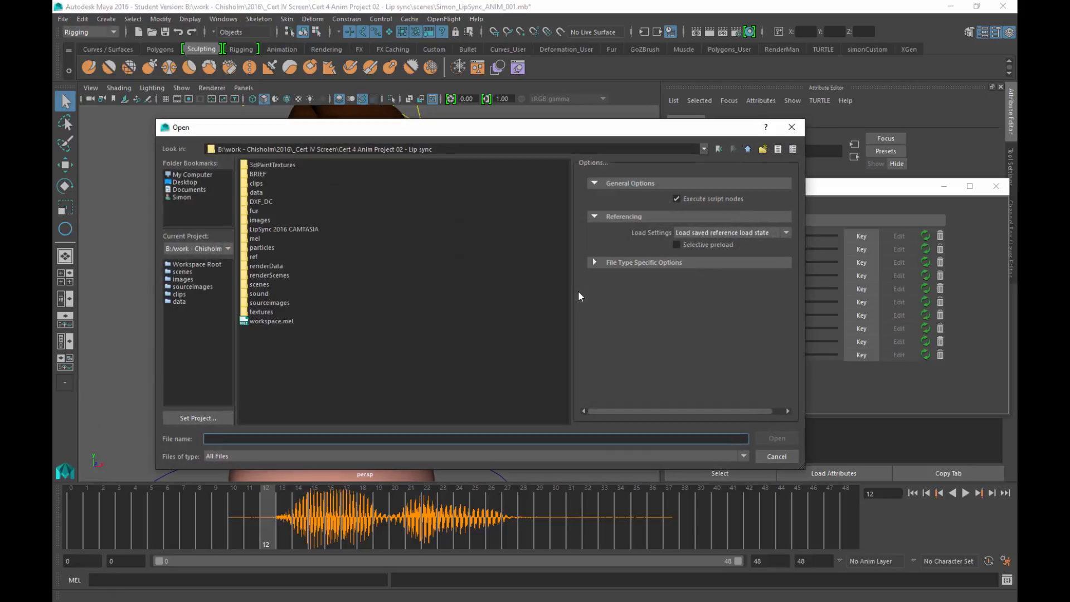
double_click(259, 285)
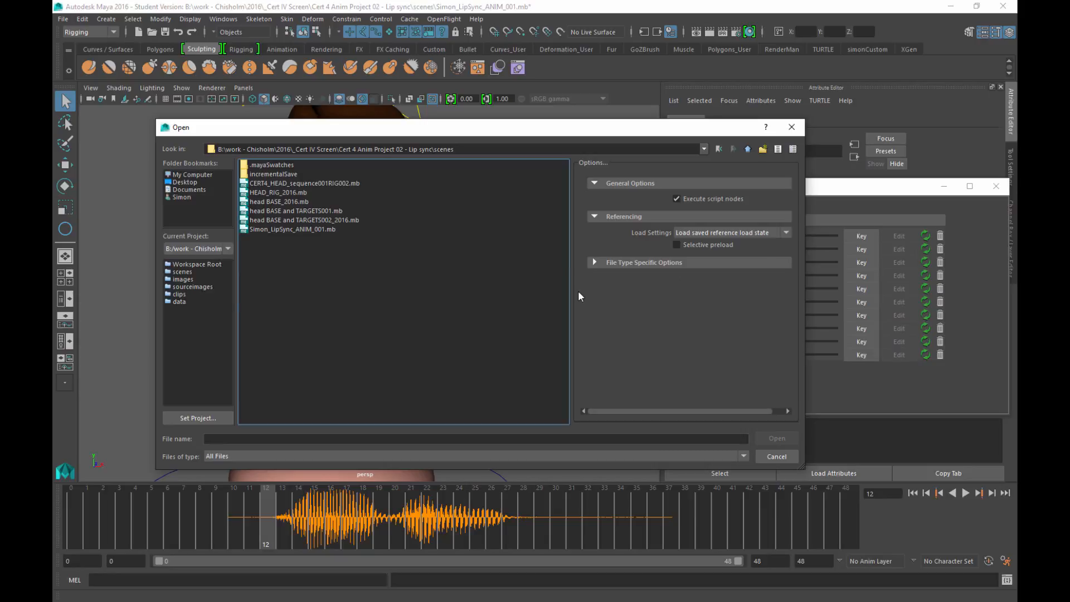
click(293, 229)
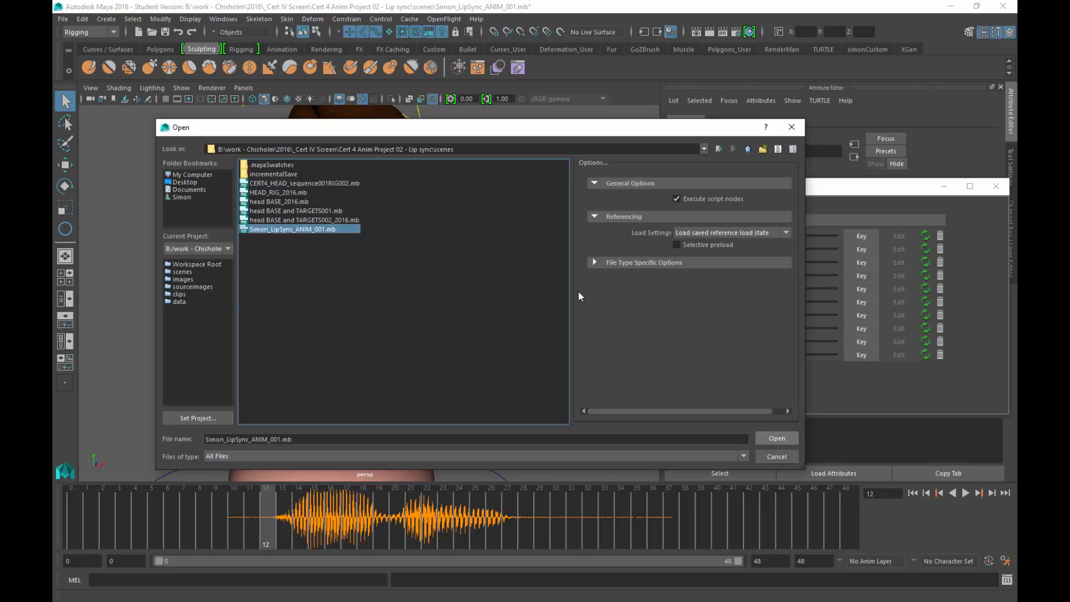
click(777, 439)
click(536, 314)
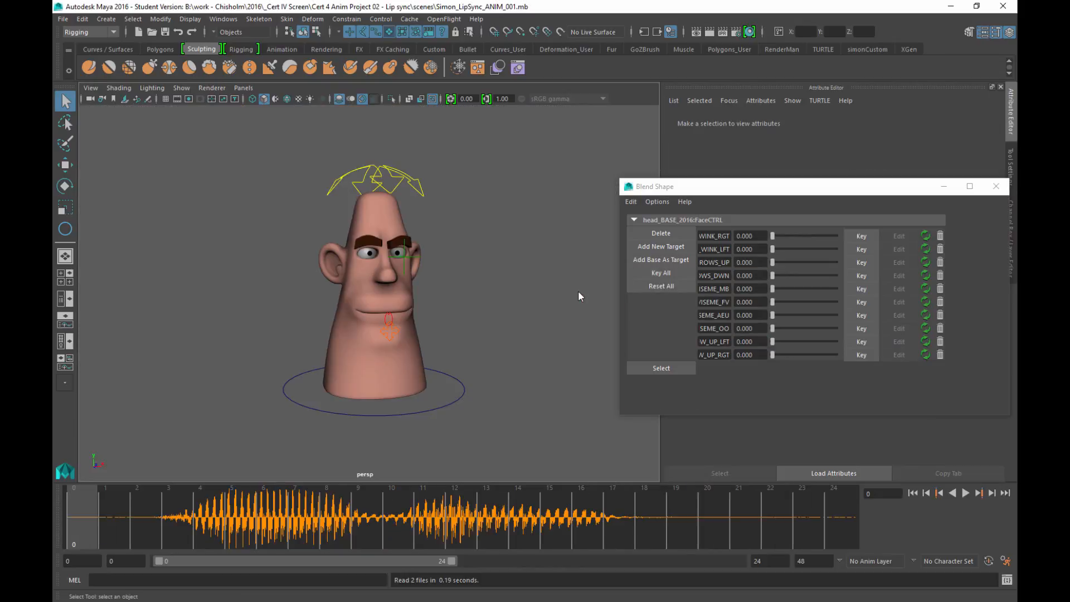
Step: Set the current time to frame 2, bring the Blend Shape window closer to the head and play the clip once
alt+drag(578, 292, 553, 281)
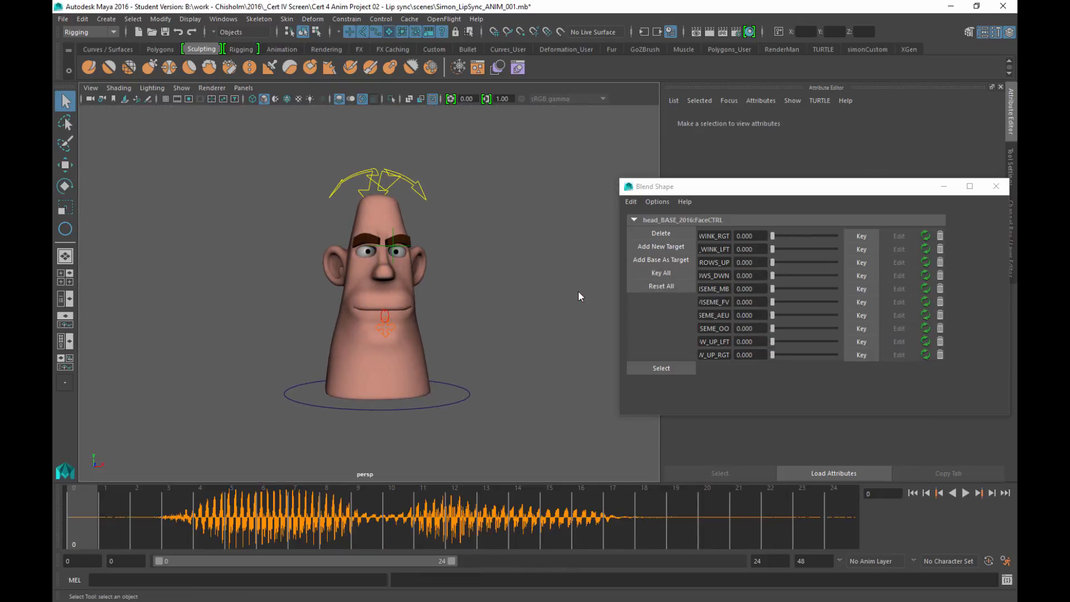
click(146, 518)
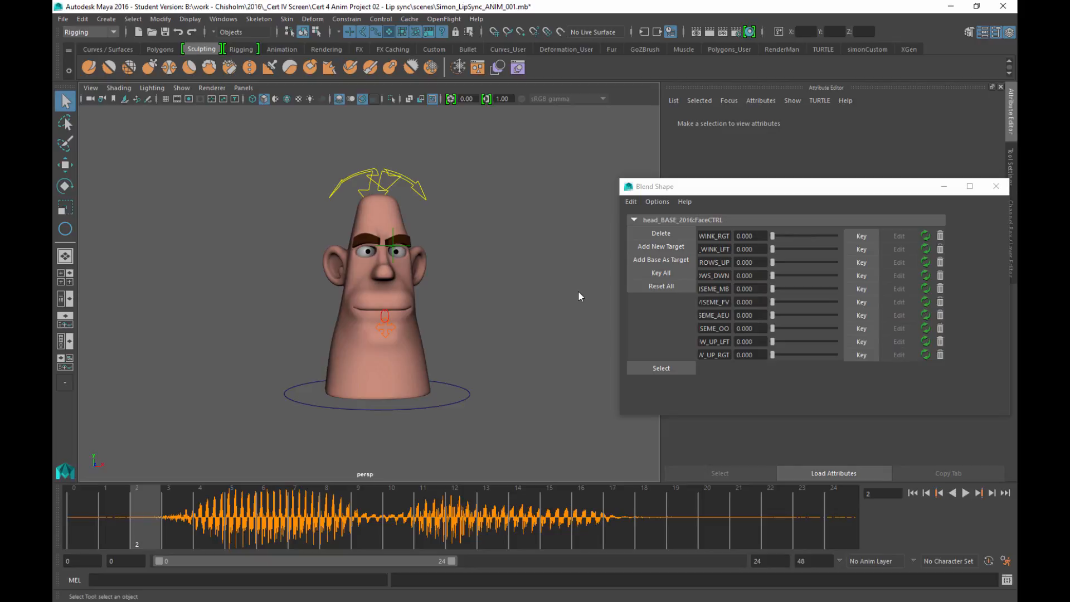
mouse_move(818, 190)
mouse_down()
mouse_move(468, 258)
mouse_move(743, 136)
mouse_up()
click(965, 493)
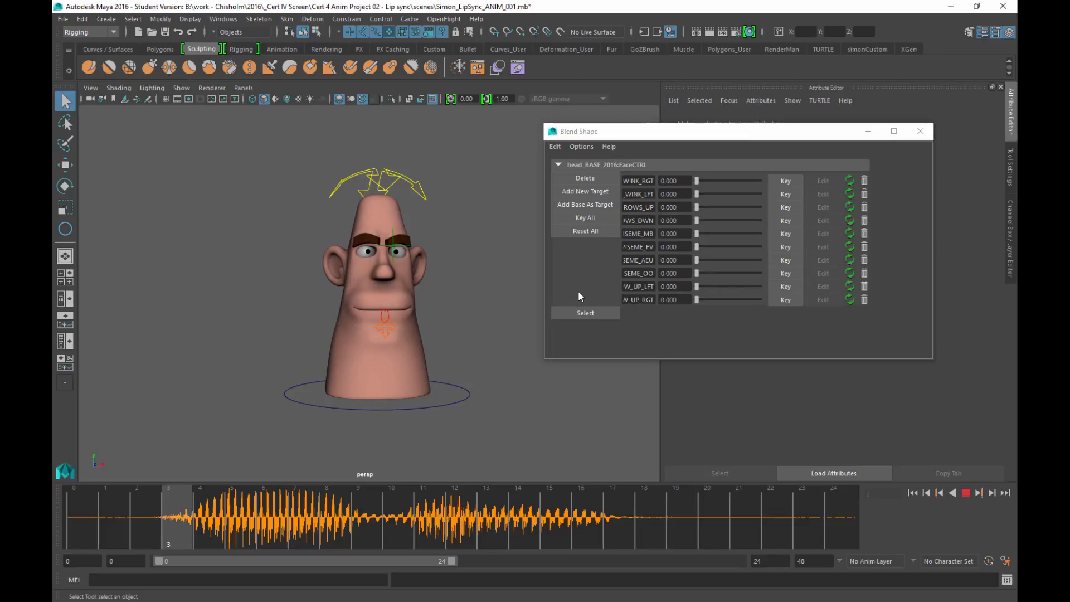
click(965, 494)
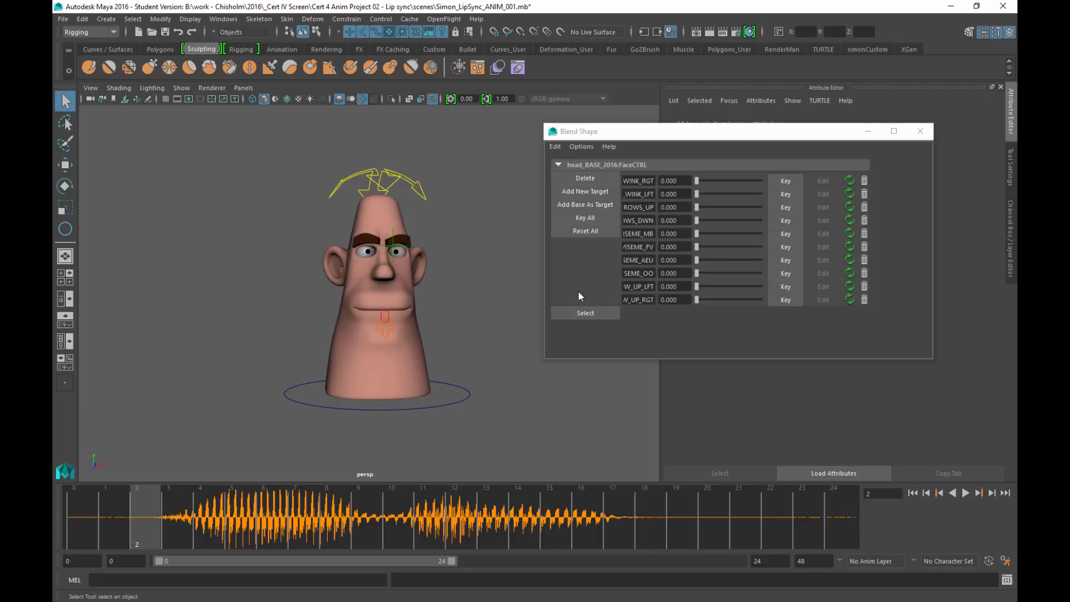
Step: Frame the mouth closely and set the AEU viseme blend shape to about 0.486 at frame 2
alt+drag(379, 290, 396, 294)
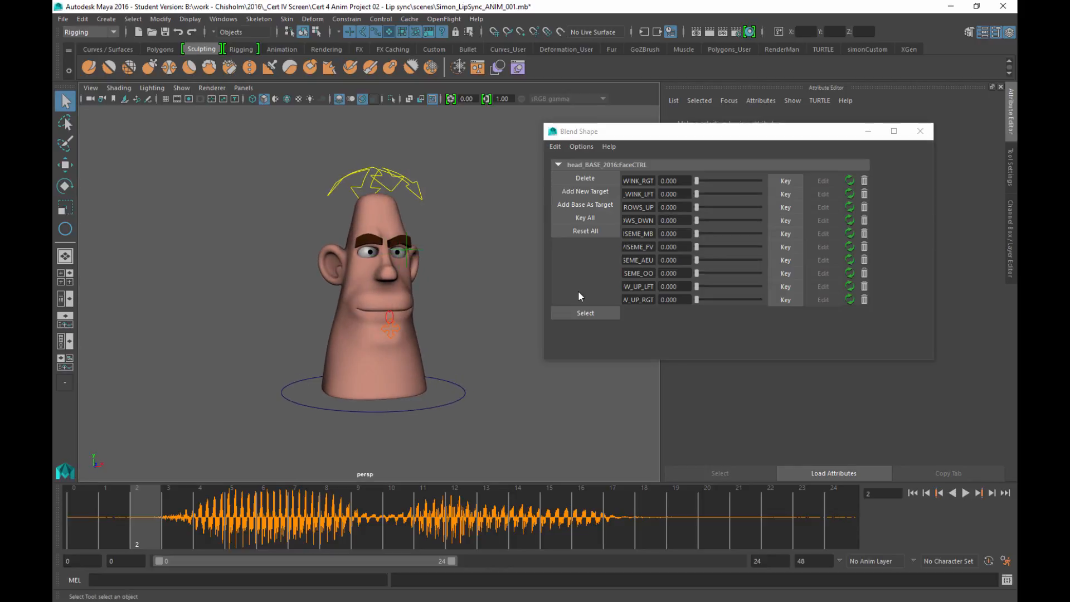
alt+right_drag(384, 293, 462, 295)
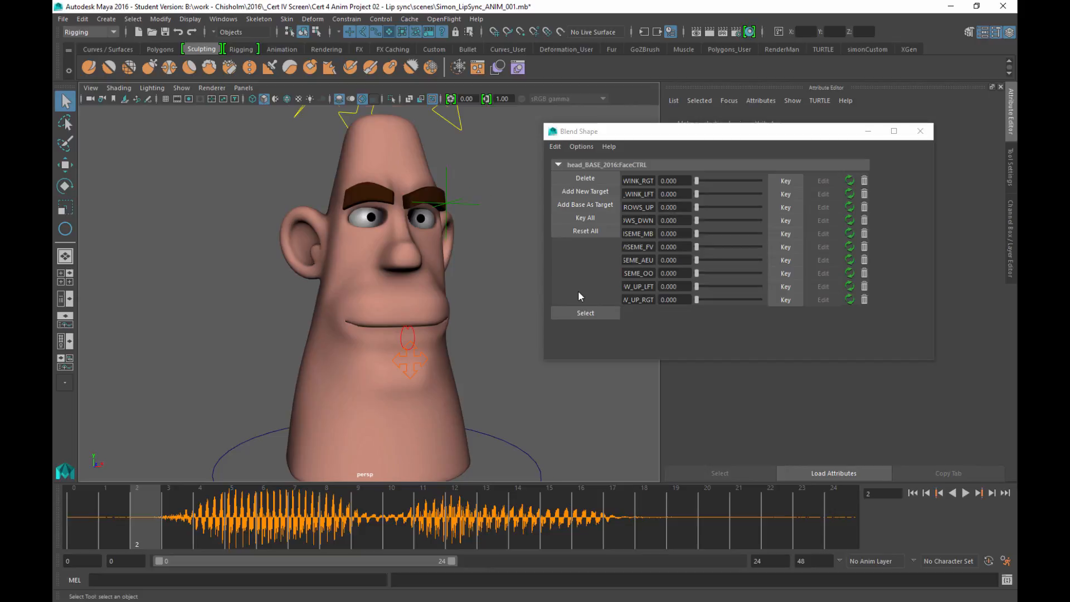
alt+right_drag(357, 301, 401, 300)
alt+middle_drag(402, 301, 379, 249)
mouse_move(379, 249)
alt+mouse_down()
mouse_move(542, 246)
mouse_move(384, 246)
alt+mouse_up()
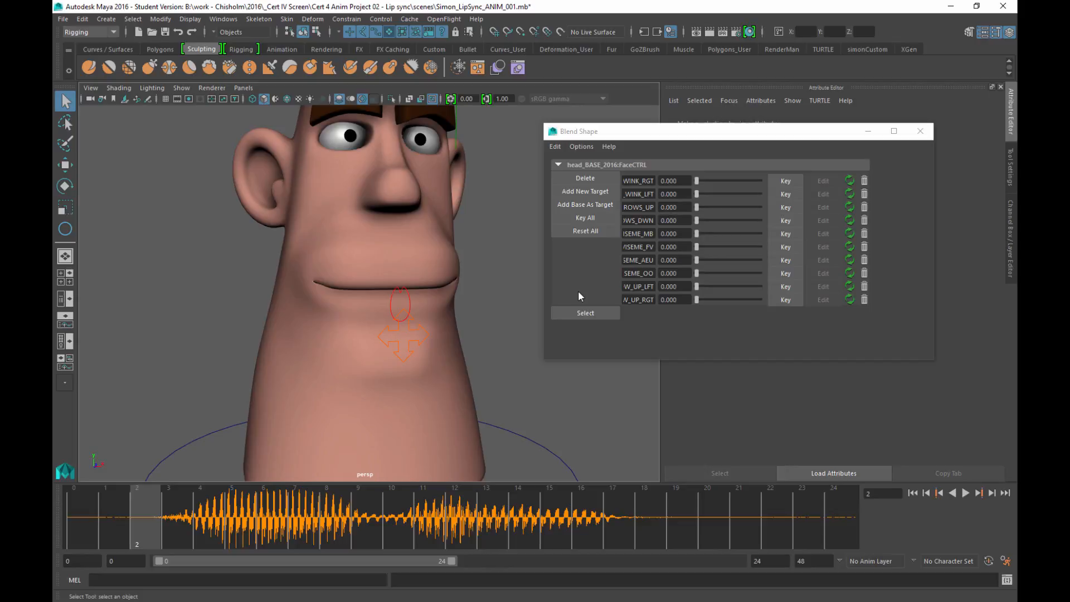
drag(696, 260, 734, 260)
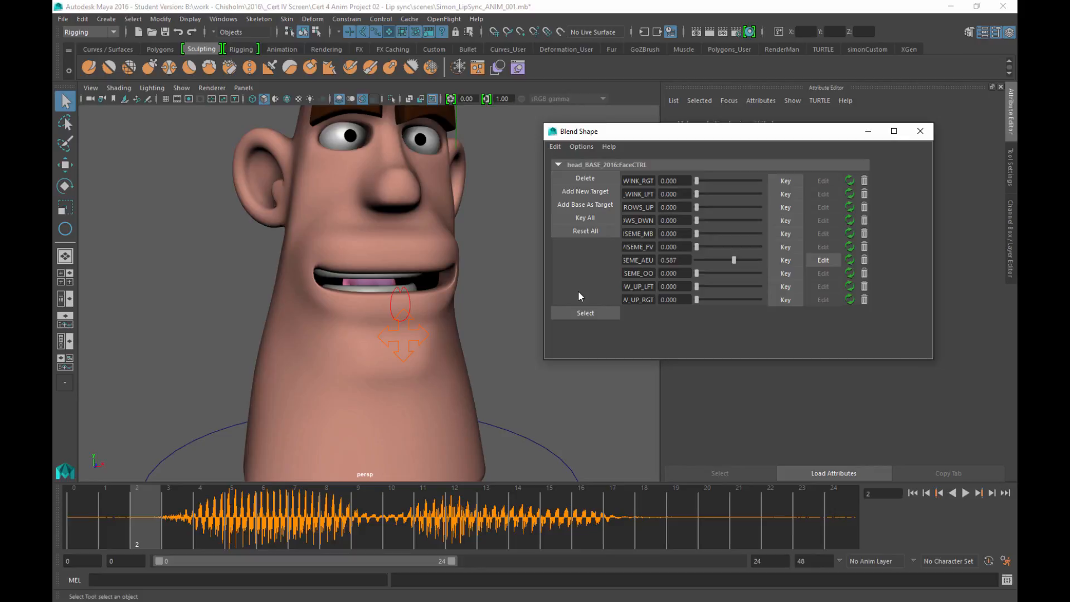
mouse_move(697, 247)
mouse_down()
mouse_move(728, 247)
mouse_move(697, 247)
mouse_up()
key(shift+End)
click(647, 261)
mouse_move(734, 260)
mouse_down()
mouse_move(760, 260)
mouse_move(709, 260)
mouse_move(727, 261)
mouse_up()
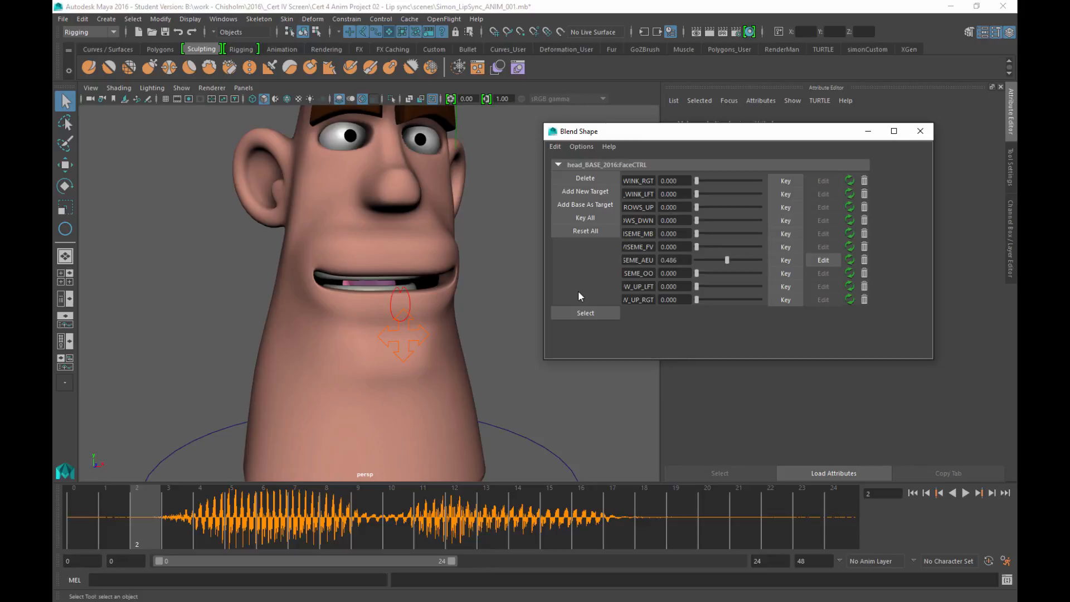
Step: Key the AEU viseme blend shape at 0 on frame 2 and at about 0.495 on frame 5
mouse_move(727, 260)
mouse_down()
mouse_move(712, 261)
mouse_move(761, 260)
mouse_move(696, 260)
mouse_up()
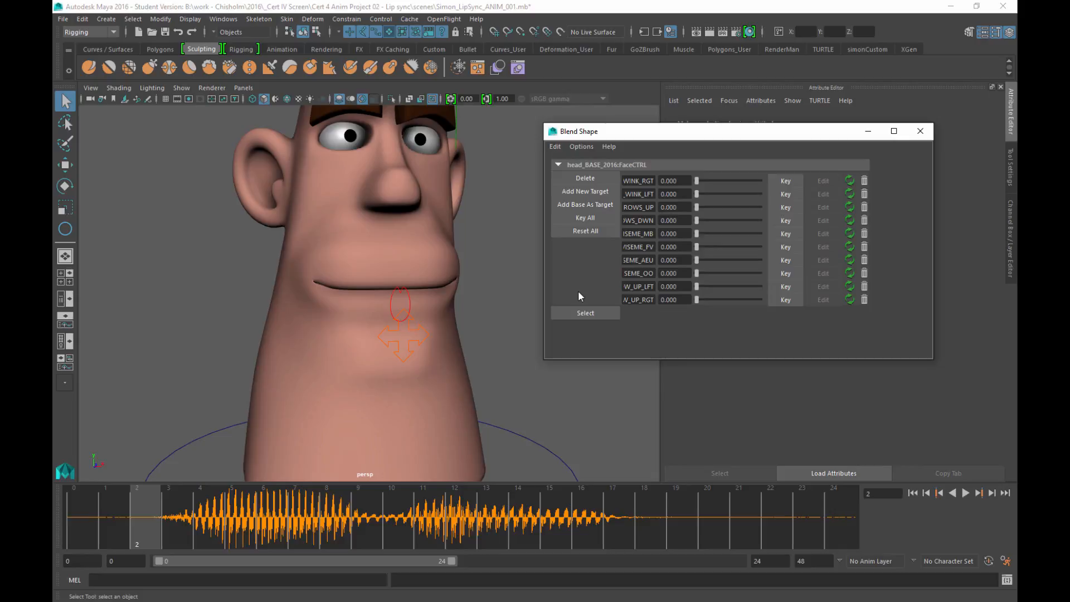
click(786, 260)
click(966, 493)
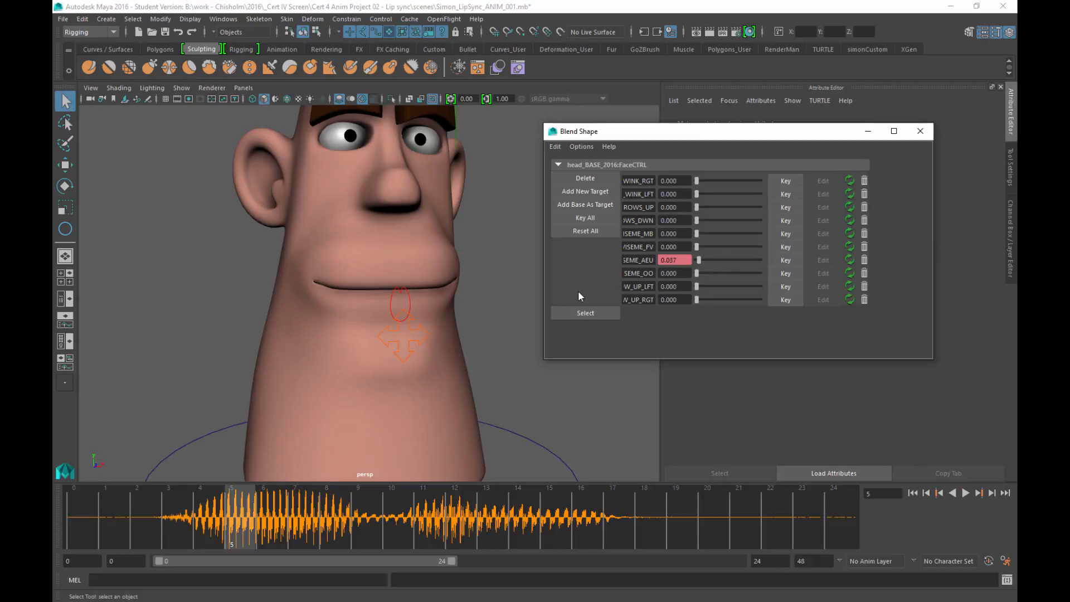
drag(697, 260, 728, 260)
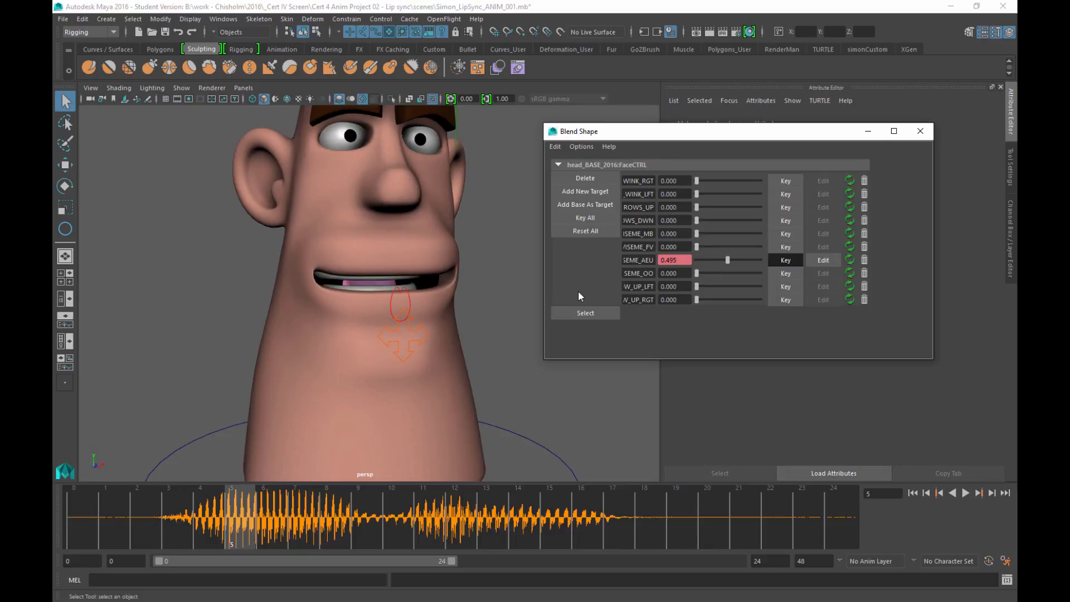
click(785, 260)
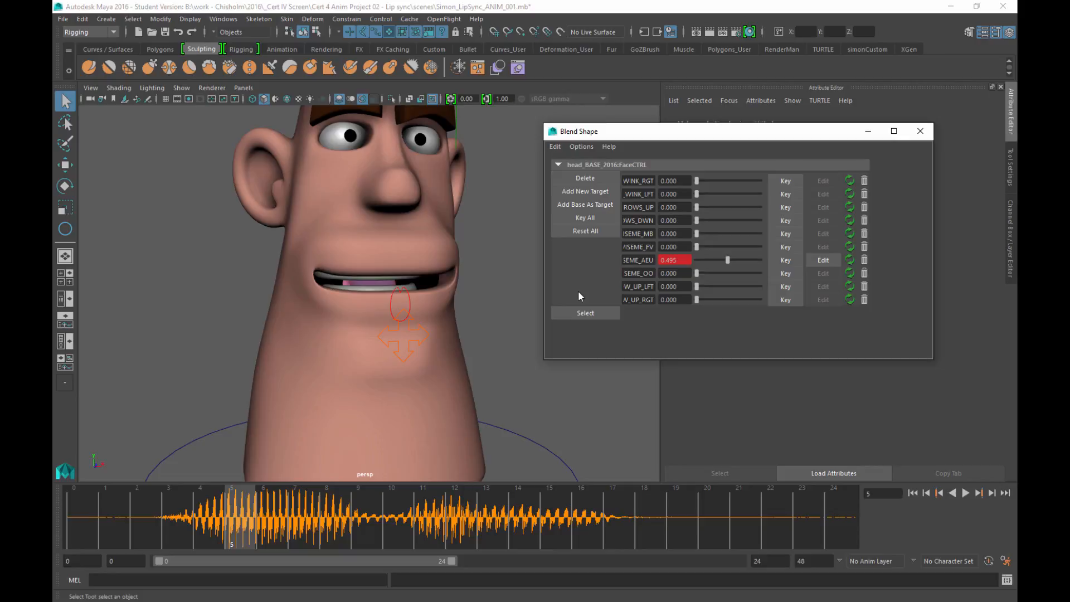
Step: Key the AEU viseme blend shape at 1.000 on frames 6 and 8 to hold the mouth open
key(alt+period)
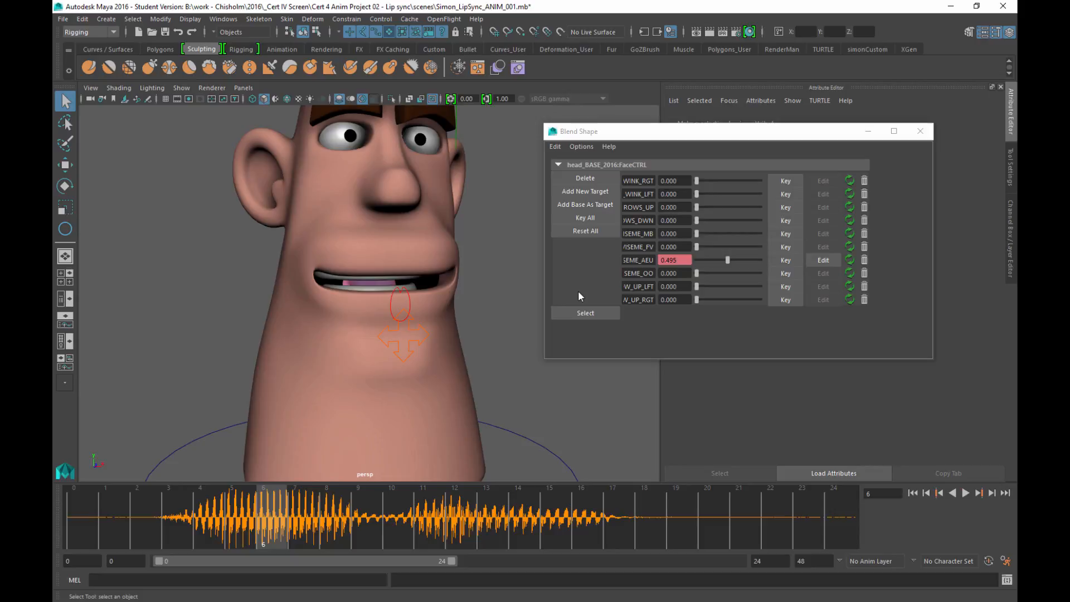
drag(728, 260, 760, 261)
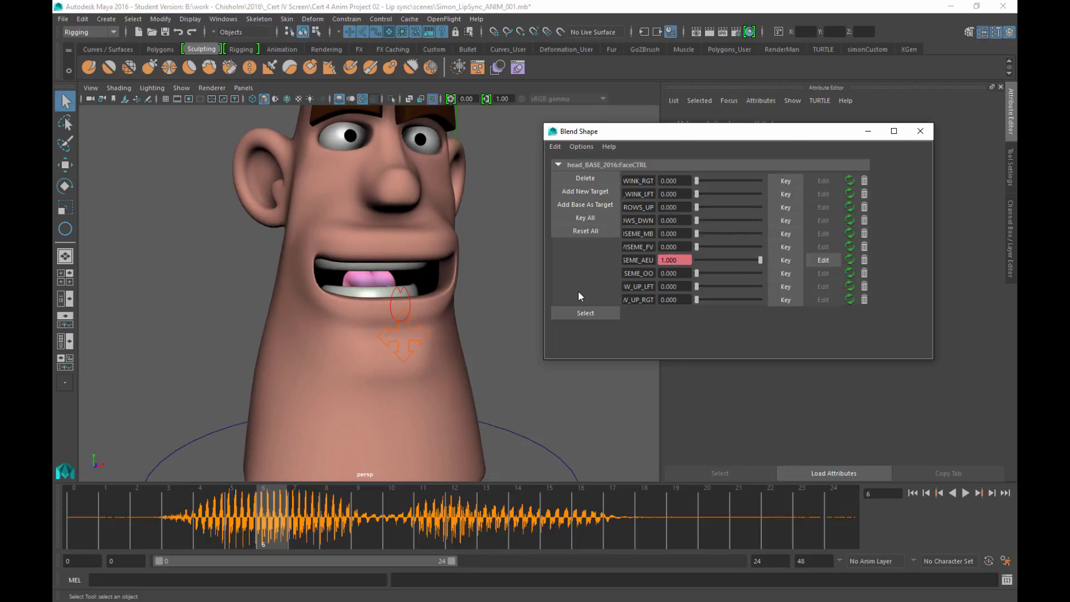
click(785, 261)
drag(273, 518, 335, 518)
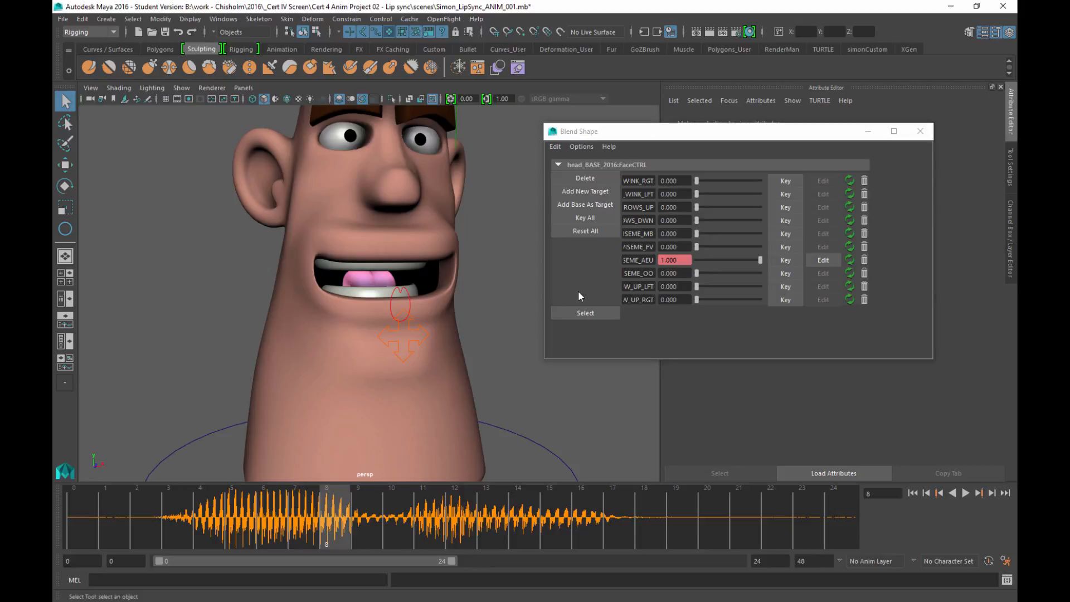
click(786, 261)
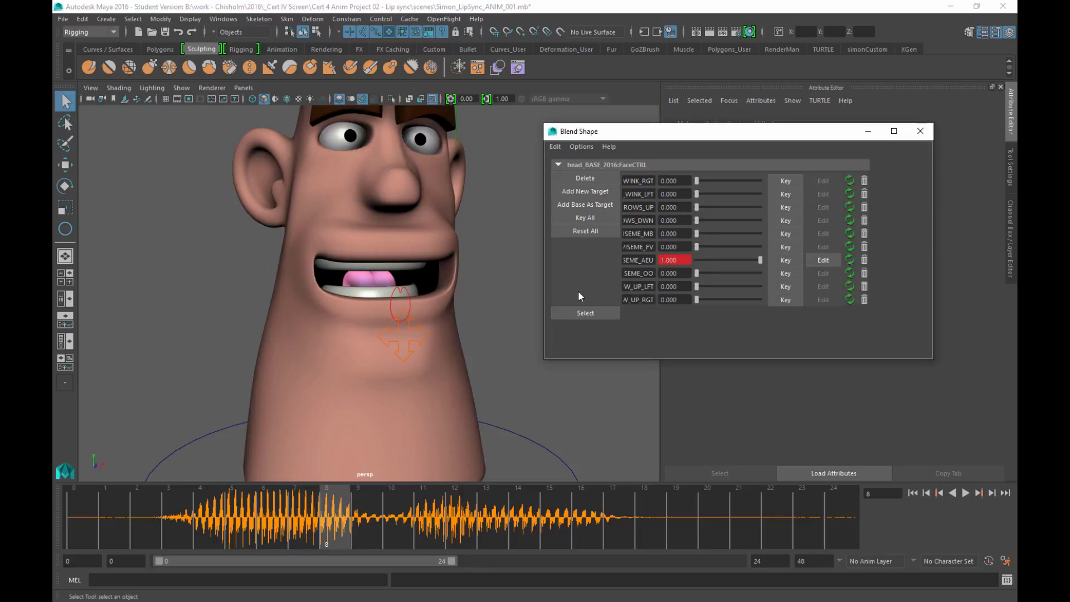
Step: Key the AEU viseme blend shape at 0 on frame 9 to close the mouth
drag(336, 518, 362, 518)
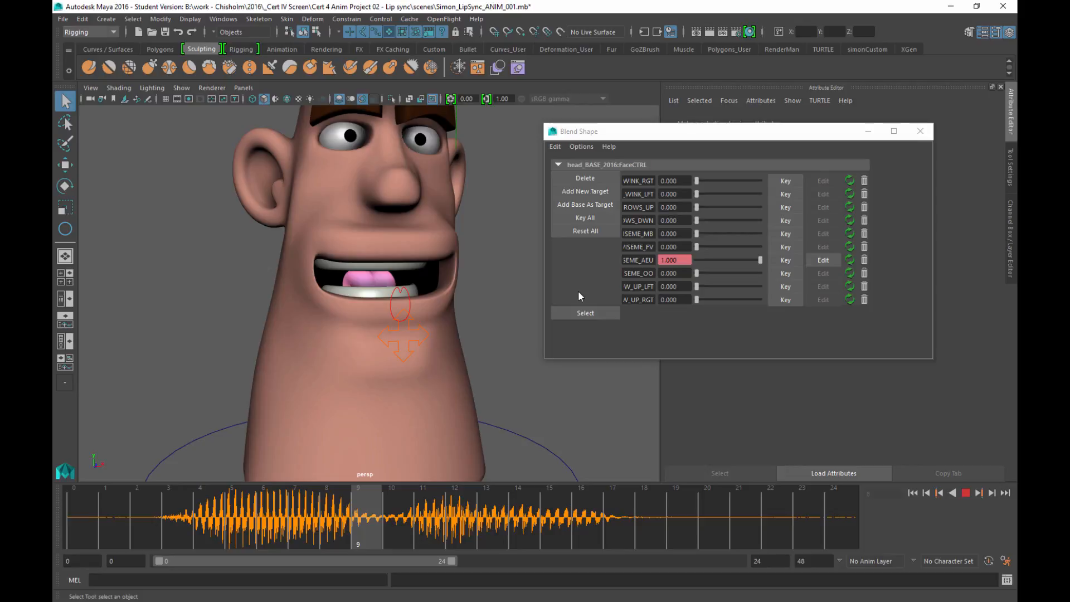
drag(761, 260, 696, 260)
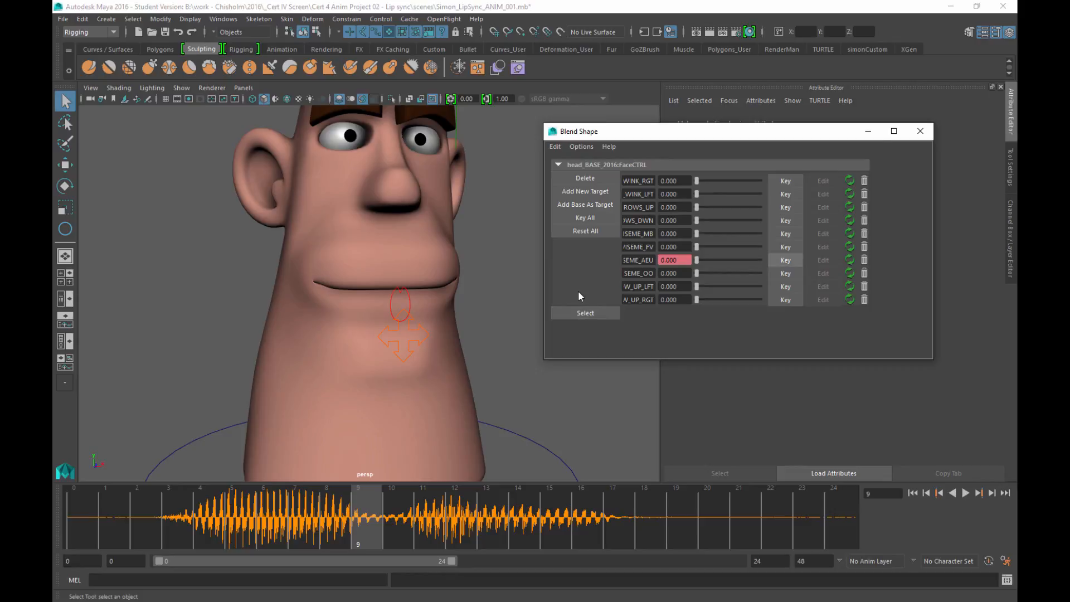
click(786, 260)
Step: Play the clip once from frame 1 to review the keyed AEU mouth movement against the audio
click(137, 518)
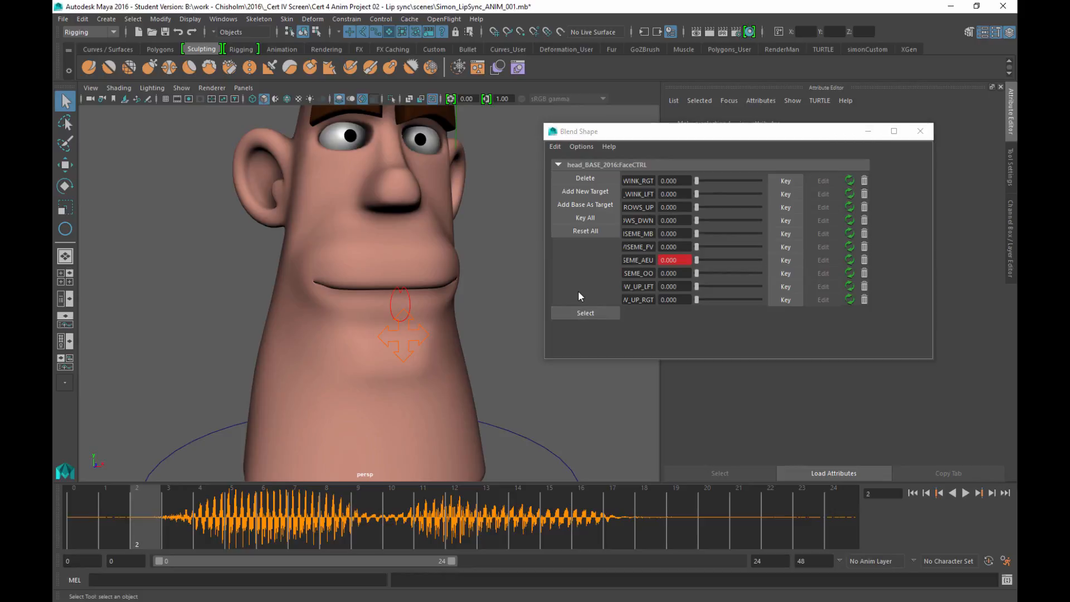
click(106, 519)
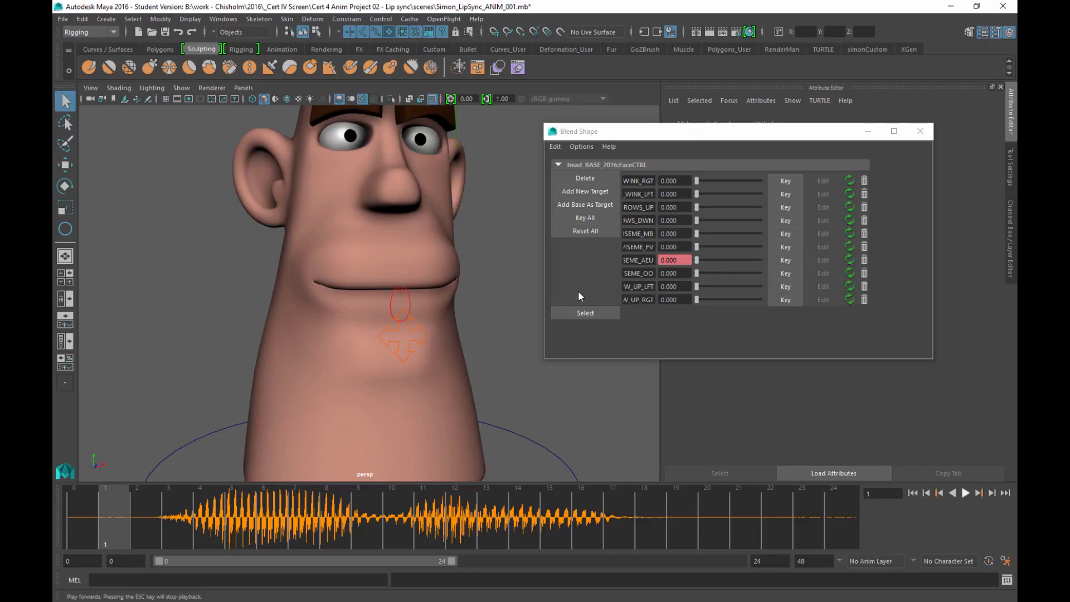
click(965, 492)
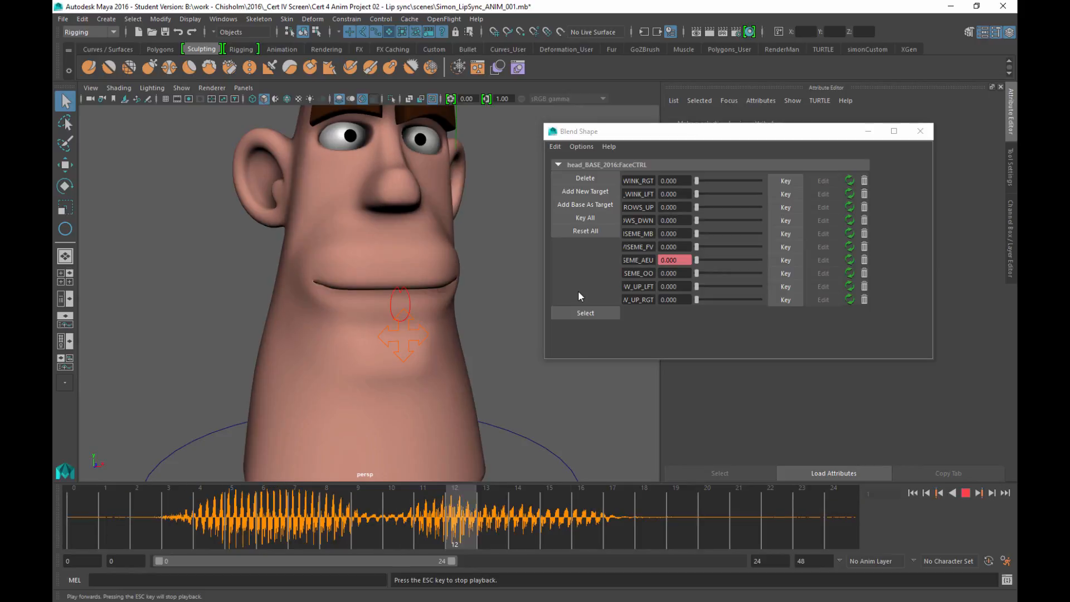
key(Escape)
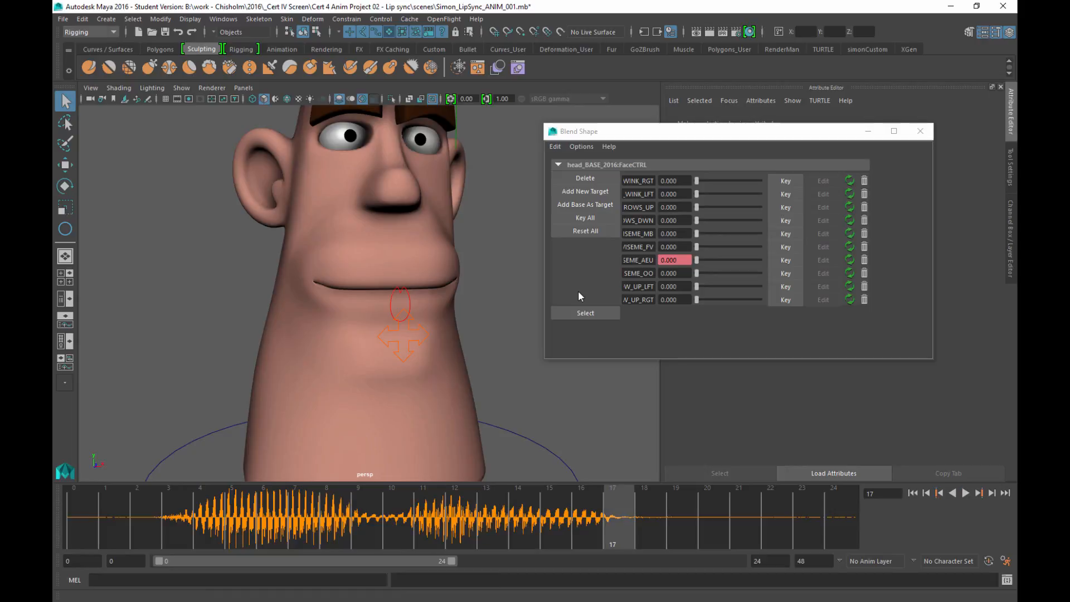
Step: Replay the first syllable repeatedly from frame 3, stepping back frame by frame, to check when the mouth opens against the waveform
key(alt+v)
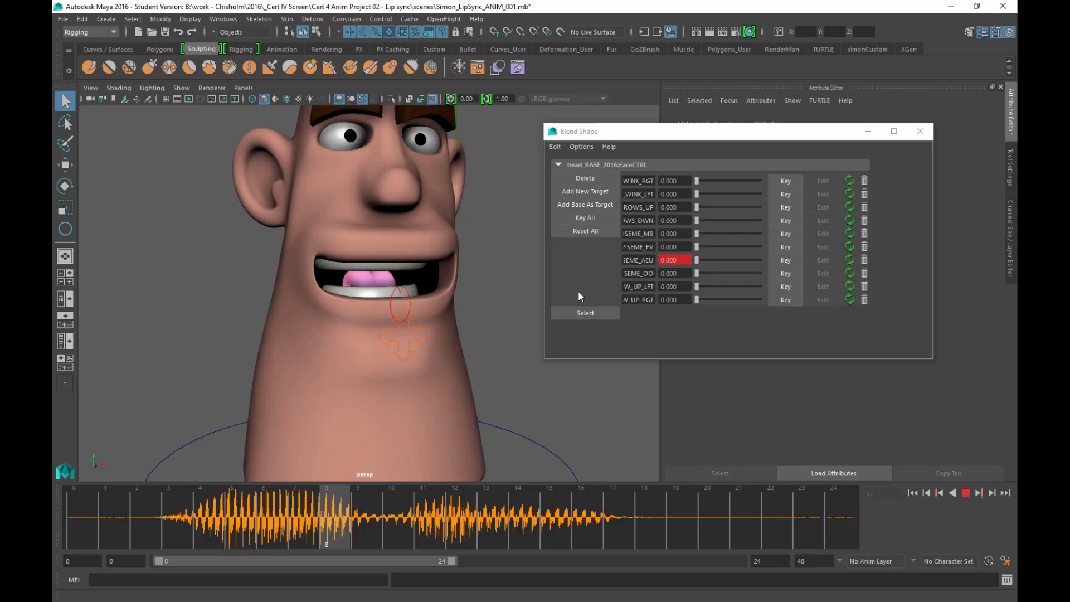
key(alt+comma)
key(alt+comma)
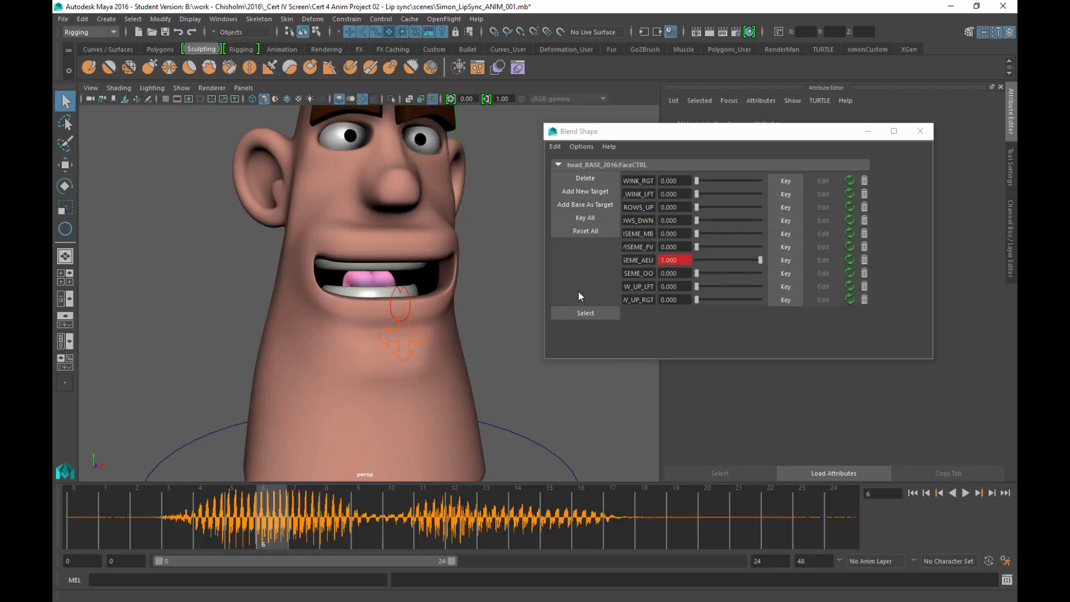
key(alt+comma)
key(alt+comma)
key(alt+comma)
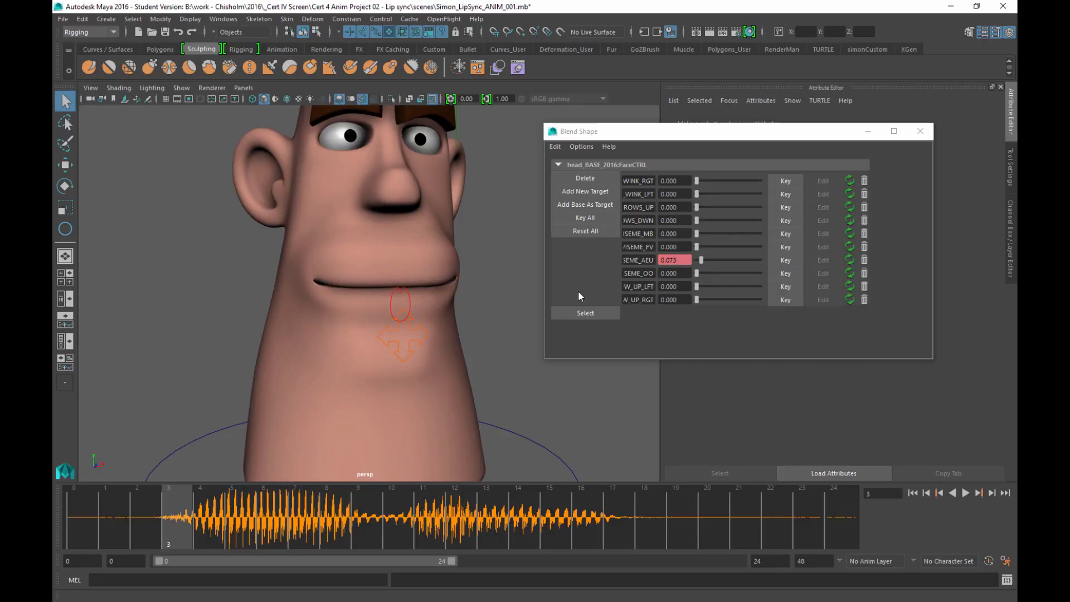
key(alt+v)
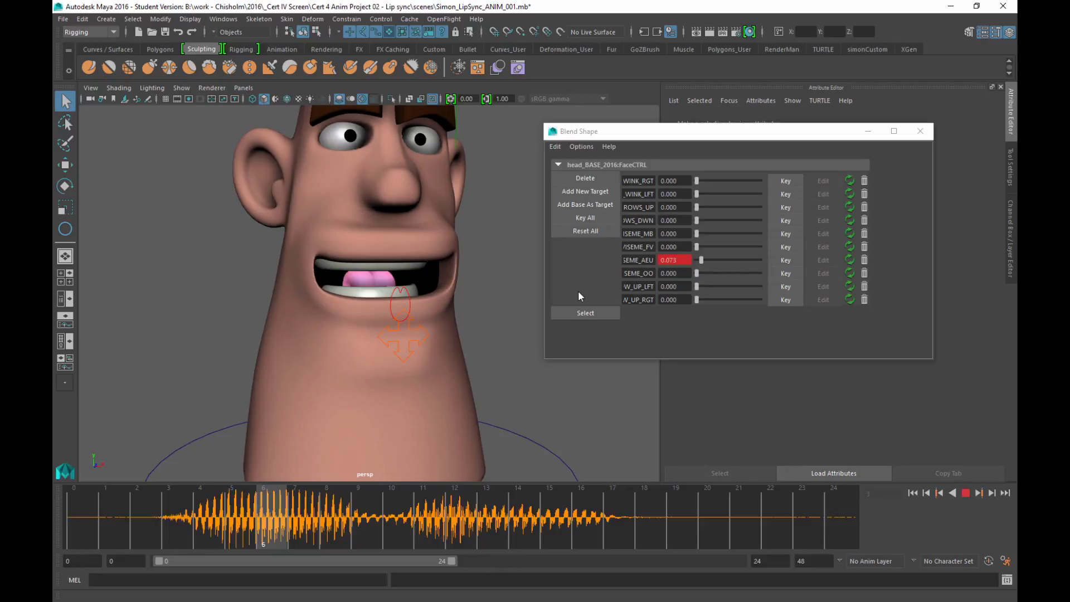
key(alt+v)
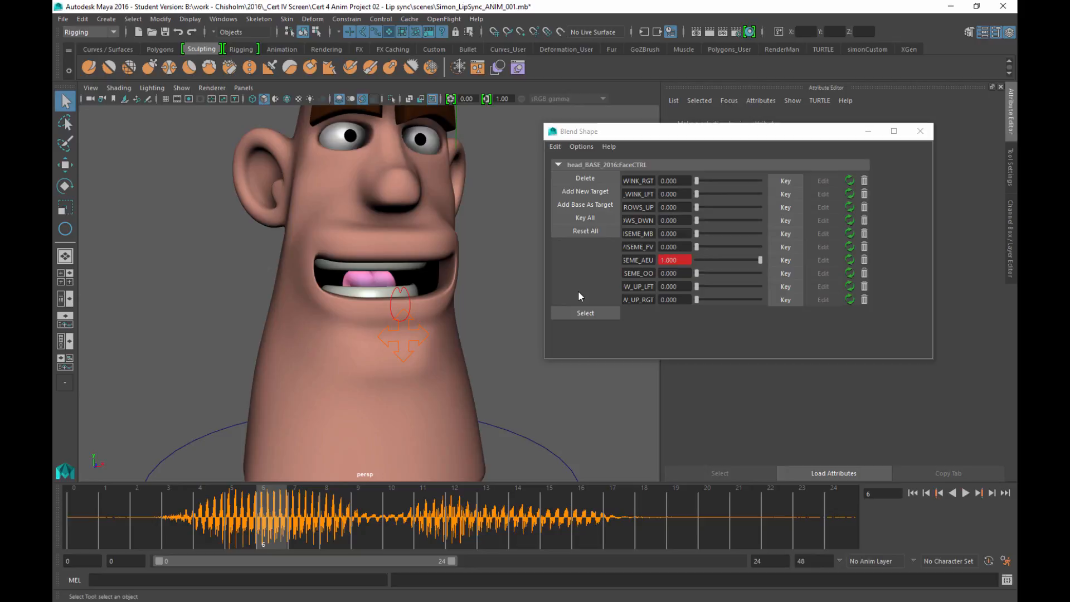
key(alt+comma)
key(alt+comma)
key(alt+comma)
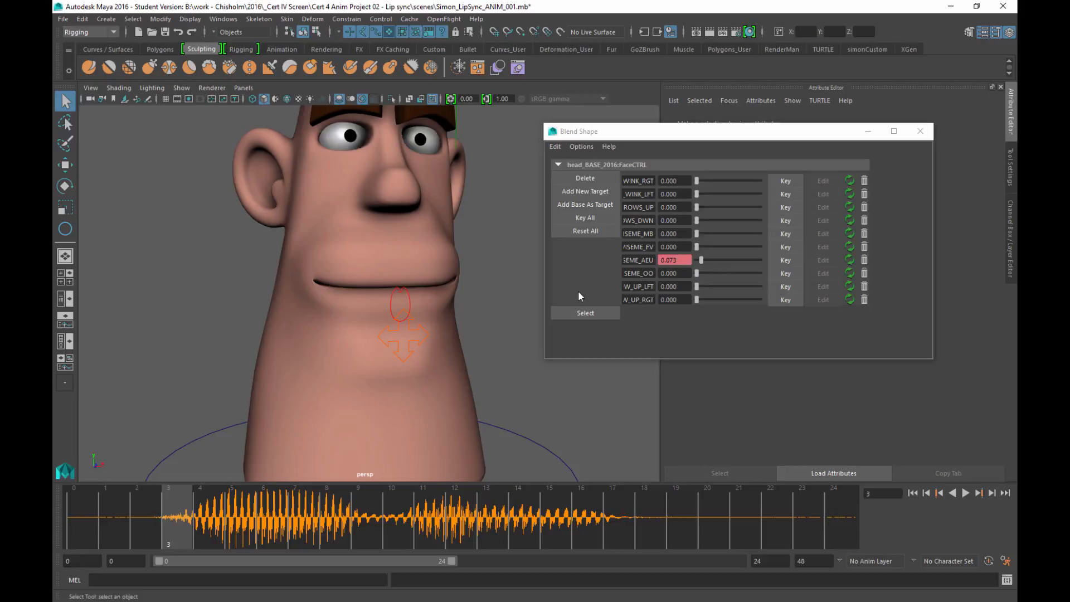
key(alt+v)
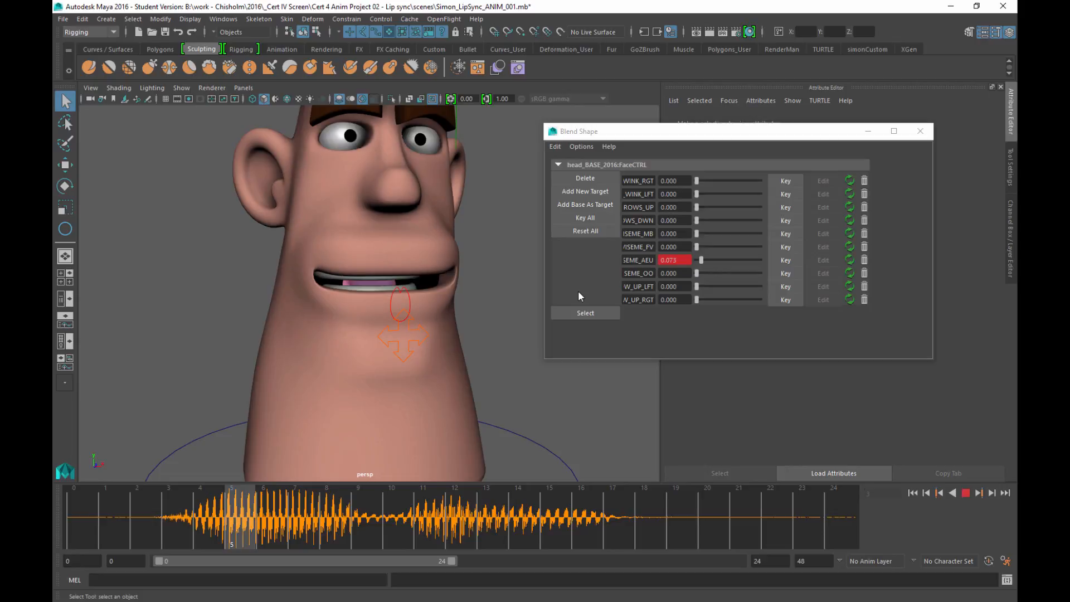
key(alt+v)
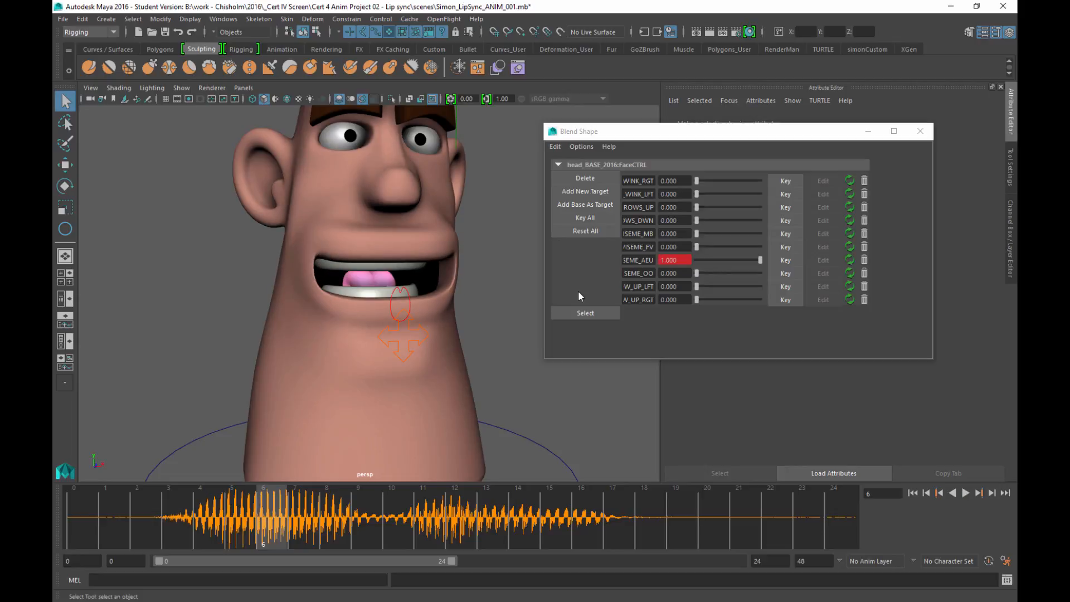
click(578, 296)
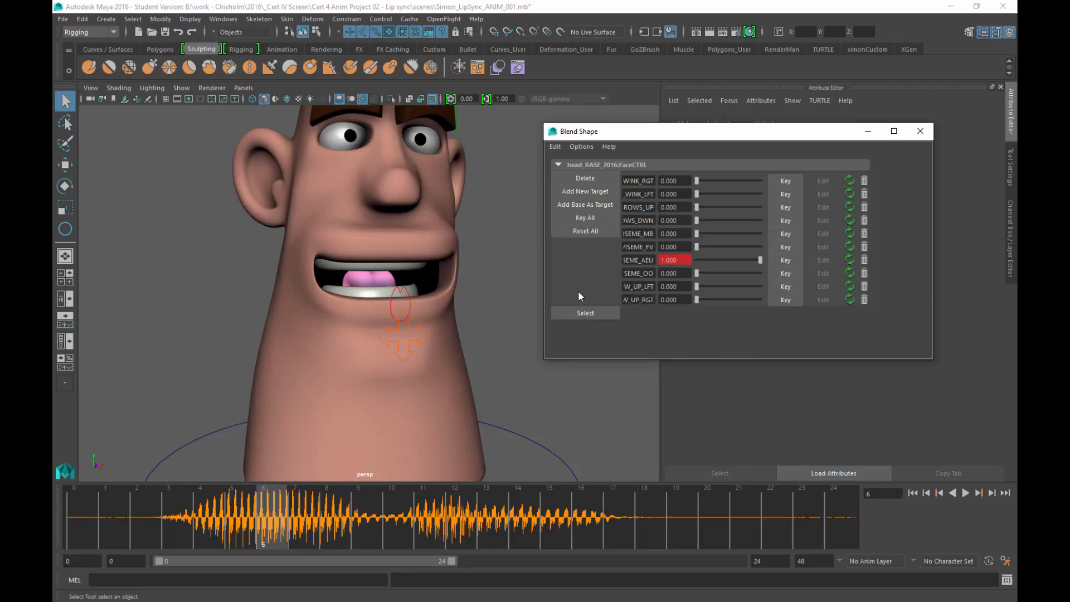
Step: Key the AEU viseme blend shape at 1.000 on frame 5 so the mouth opens fully earlier
key(alt+period)
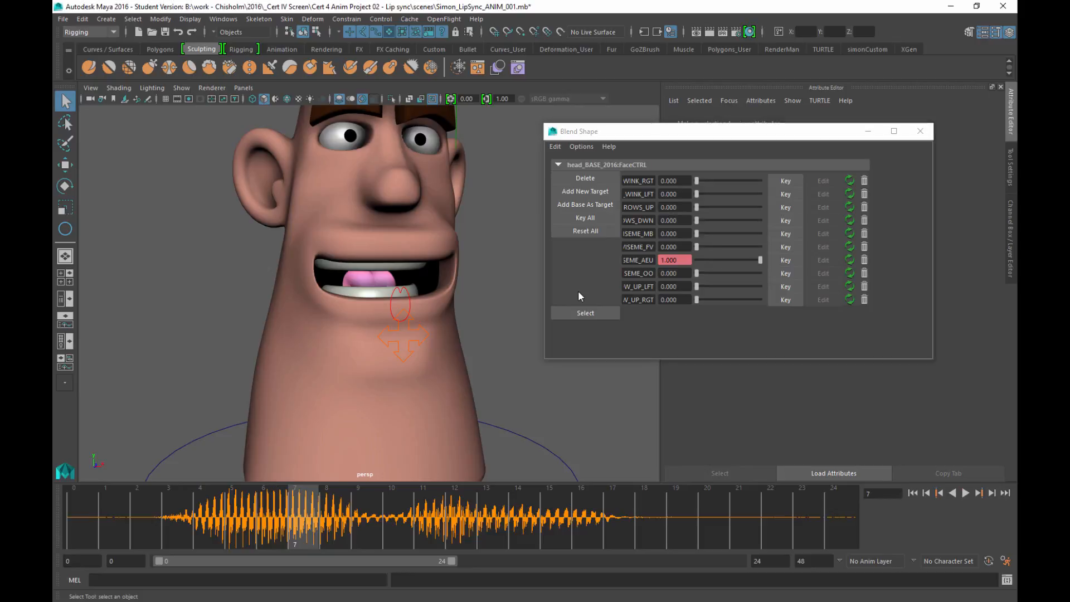
key(alt+comma)
key(alt+comma)
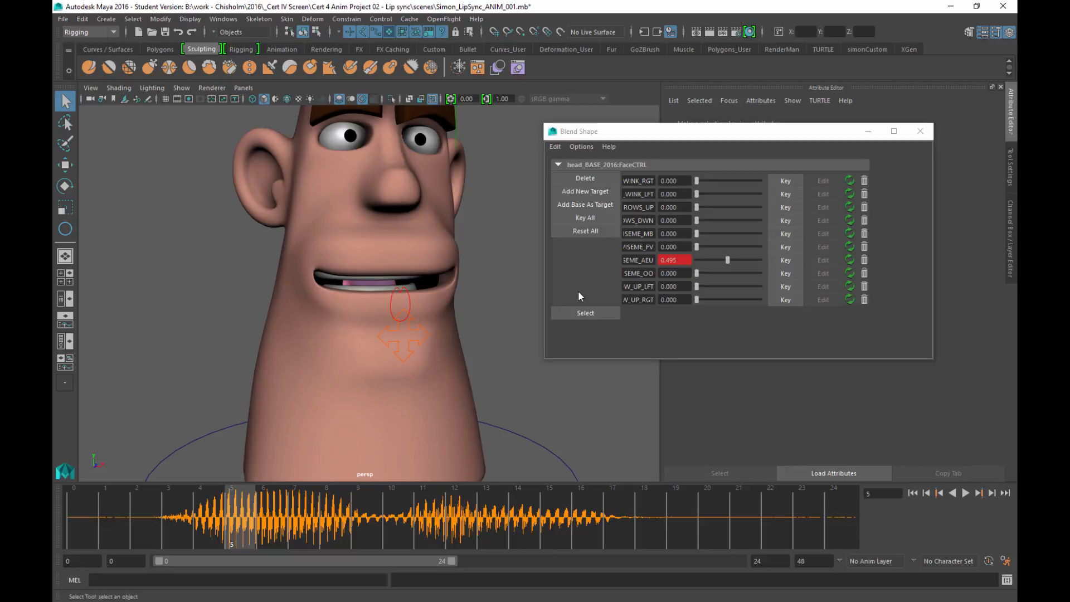
drag(728, 261, 772, 260)
click(785, 260)
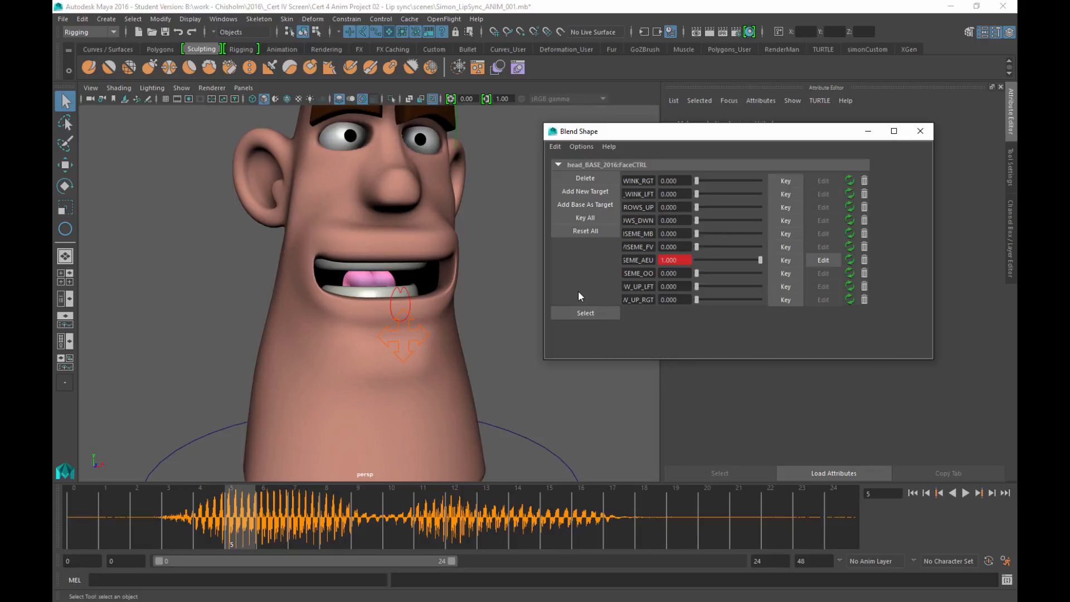
Step: Replay the opening frames from frame 5, and key the AEU viseme blend shape at about 0.578 on frame 8
click(240, 518)
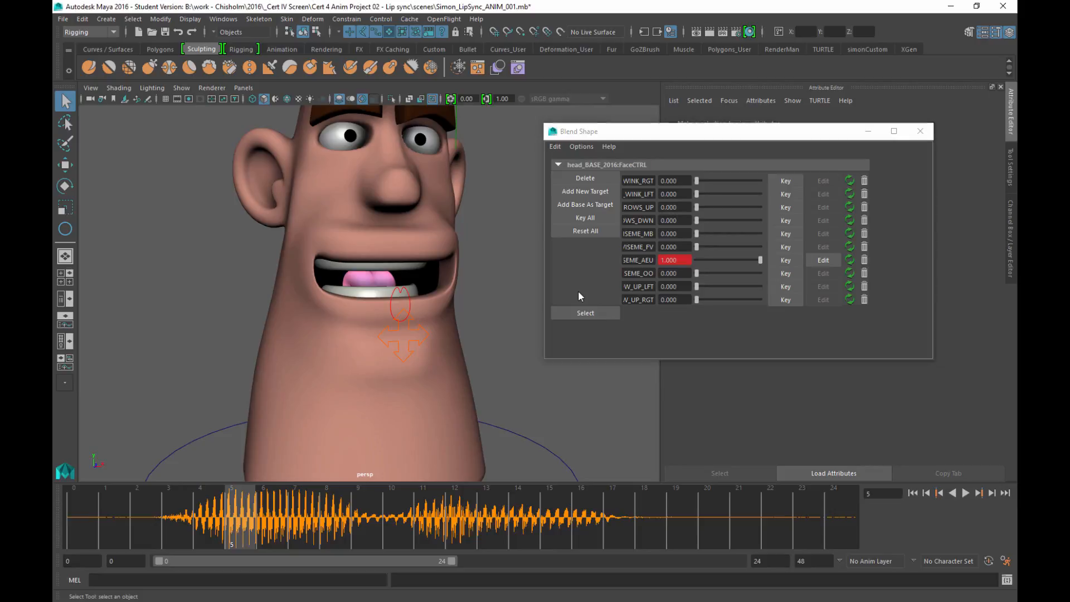
key(alt+v)
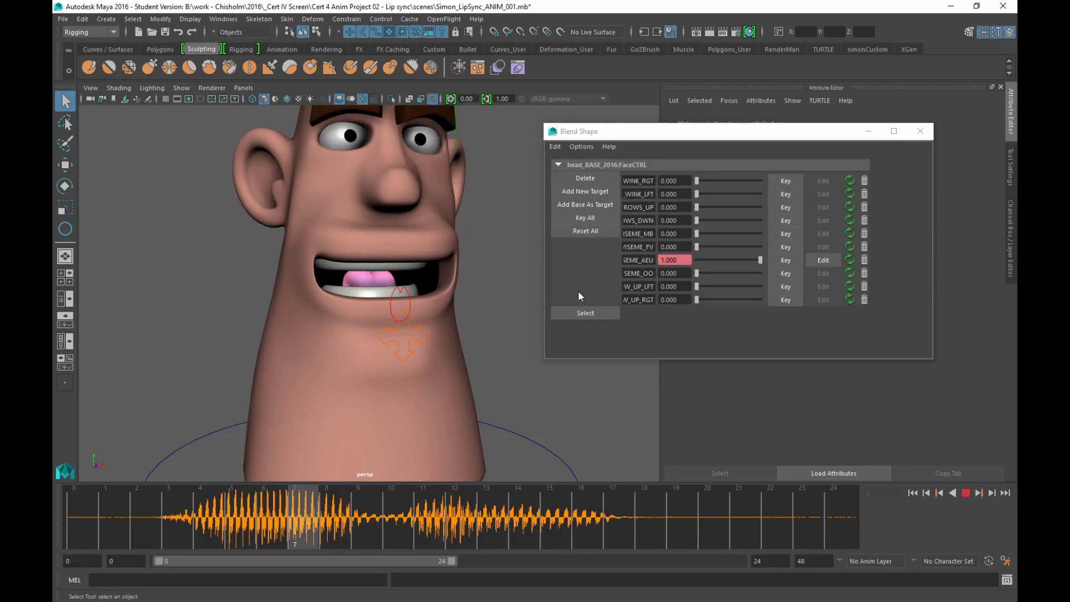
key(alt+v)
key(alt+period)
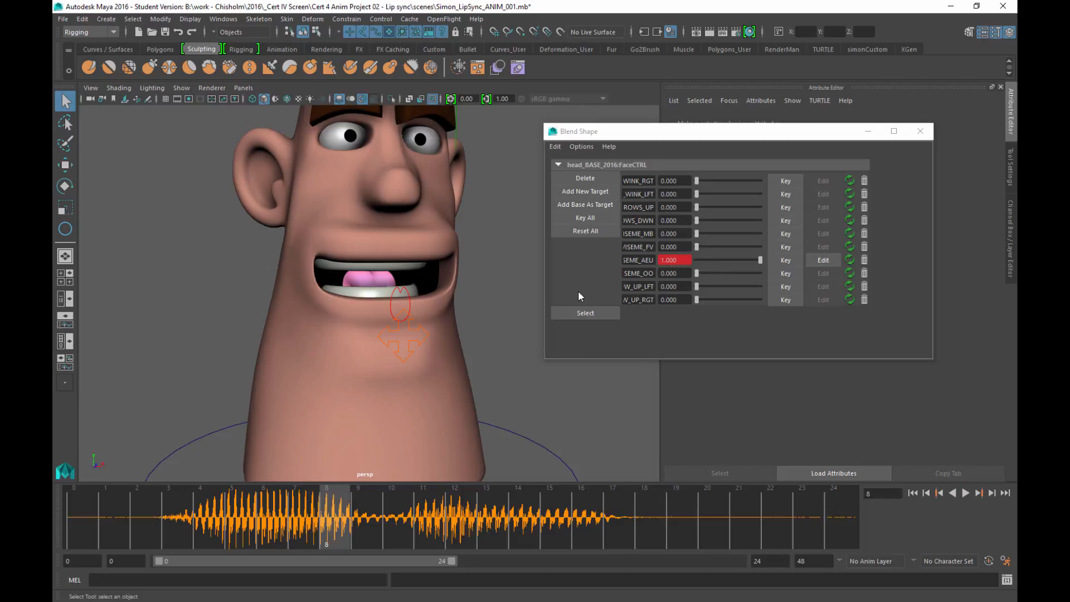
drag(760, 260, 734, 260)
click(786, 260)
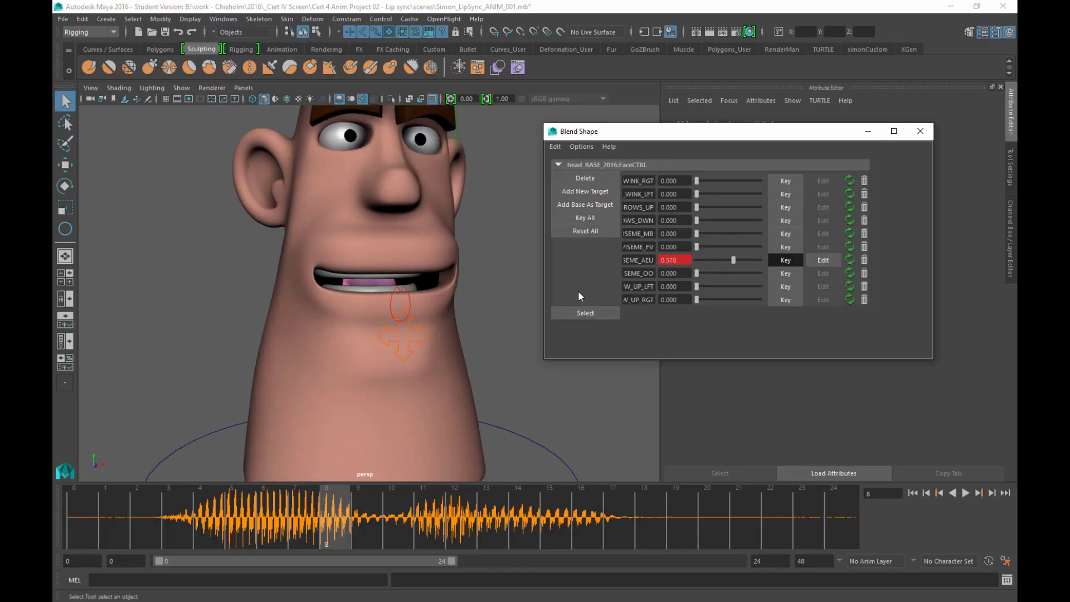
Step: Replay the first syllable from frame 3 and step back to frame 8 to check the mouth's closing timing
key(alt+period)
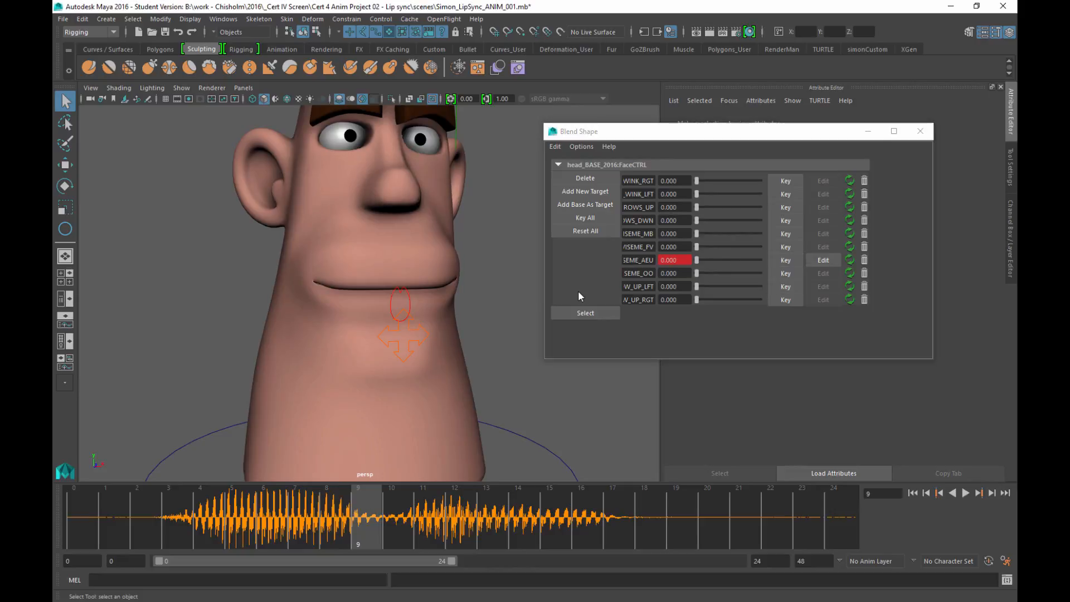
drag(147, 518, 176, 518)
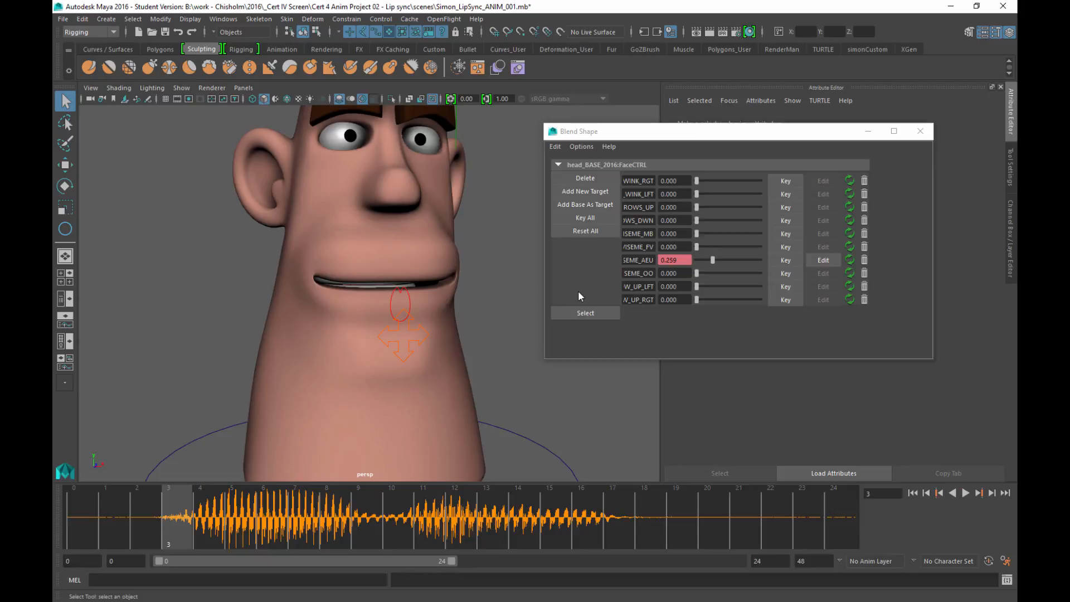
key(alt+v)
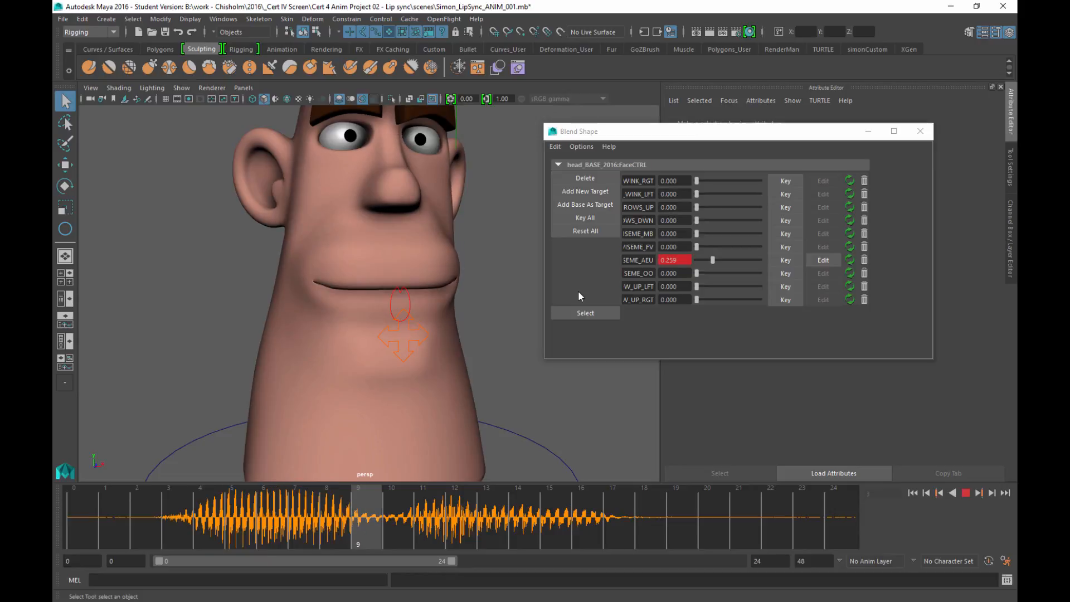
key(alt+v)
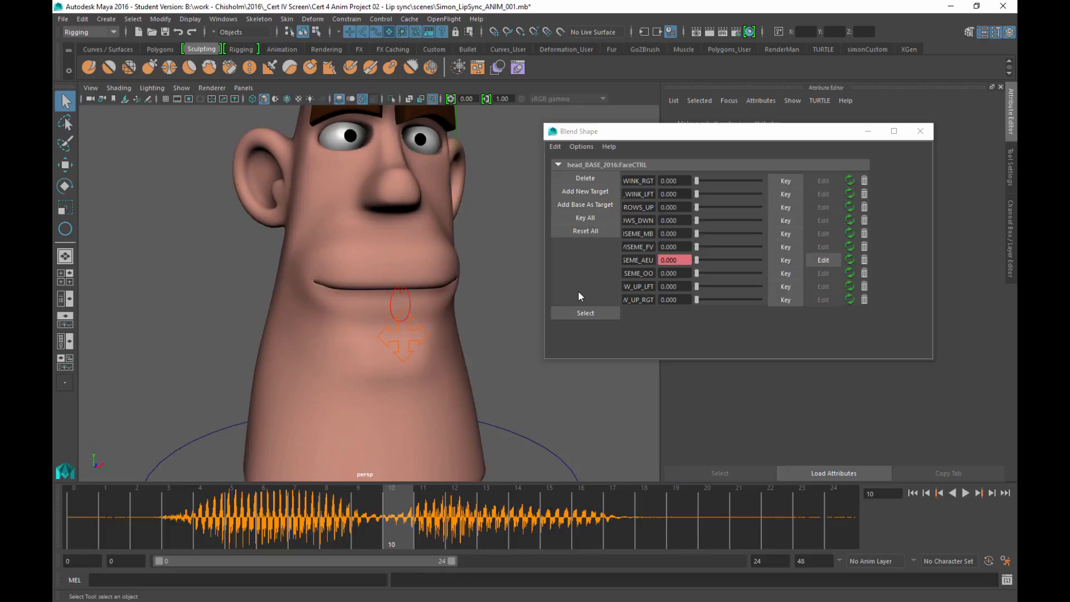
key(alt+comma)
key(alt+v)
key(alt+v)
key(alt+comma)
key(alt+comma)
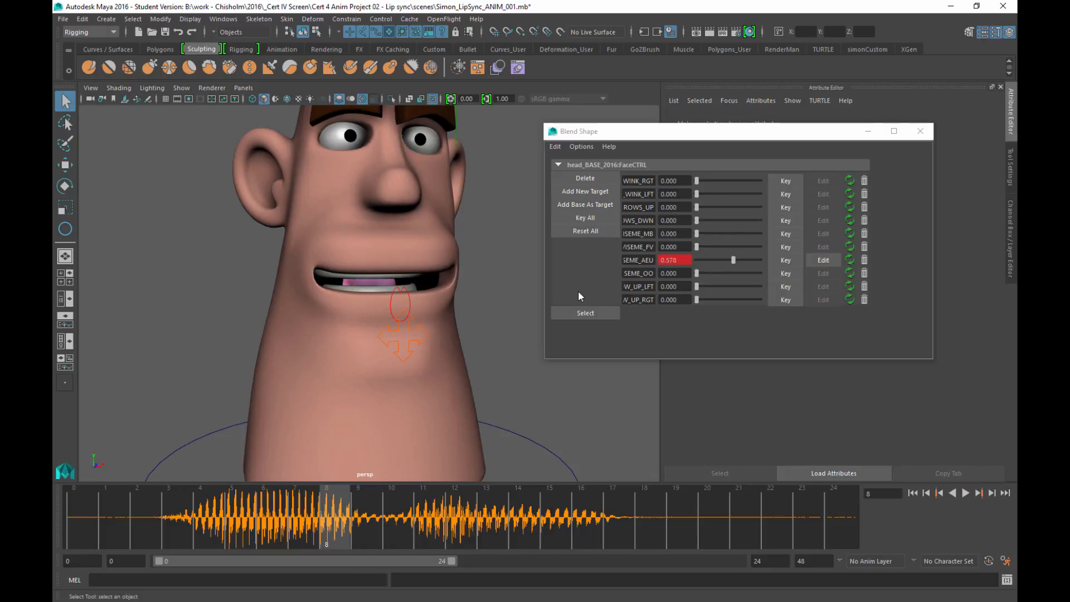
Step: Key the FV viseme blend shape at 0.000 on frame 9, where the first syllable has closed
key(alt+period)
key(alt+period)
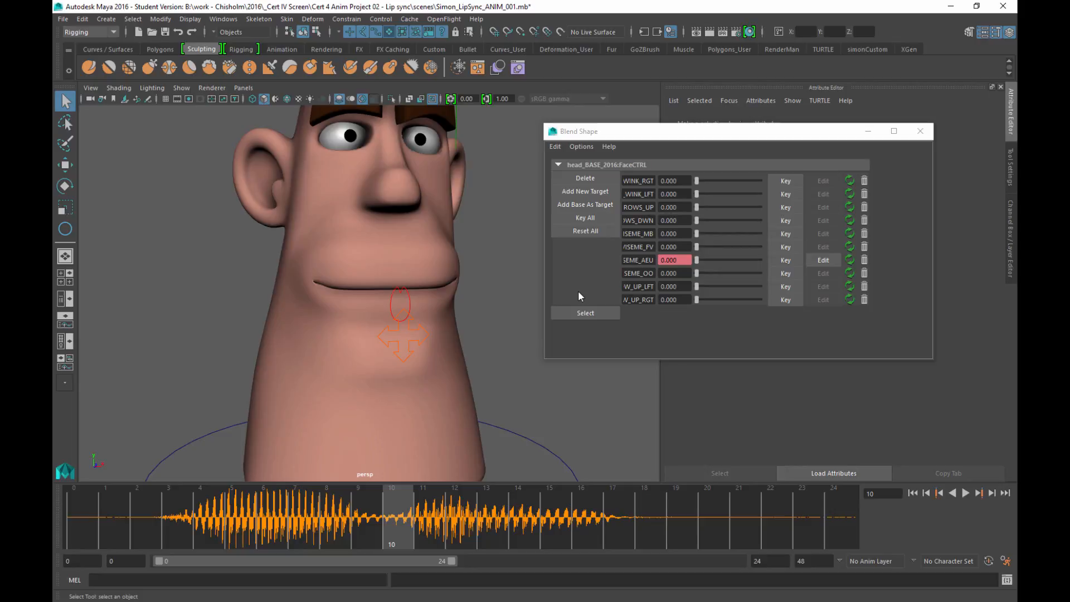
key(alt+comma)
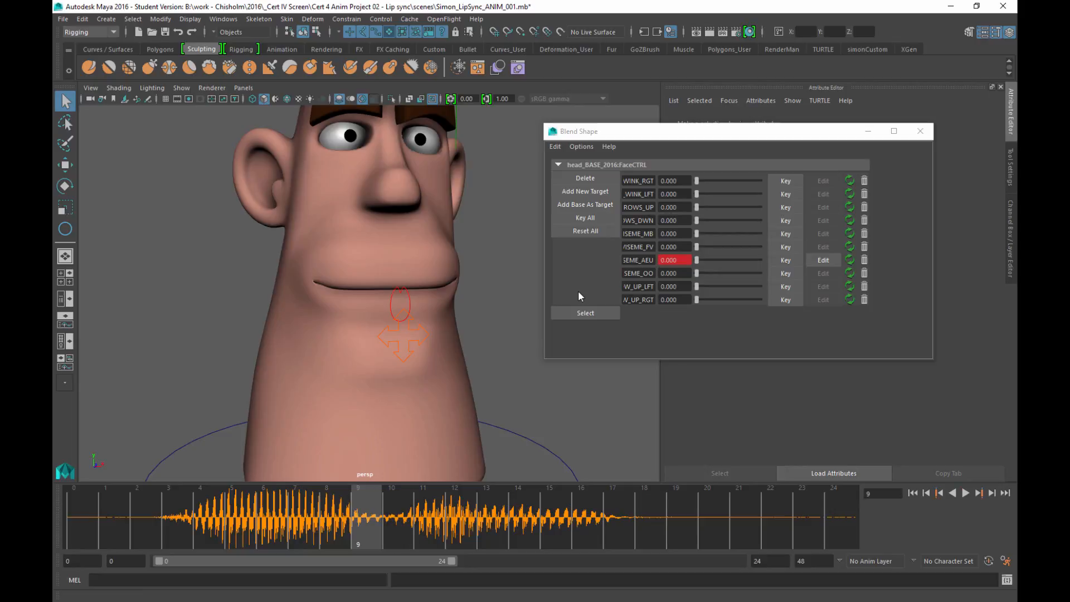
click(785, 246)
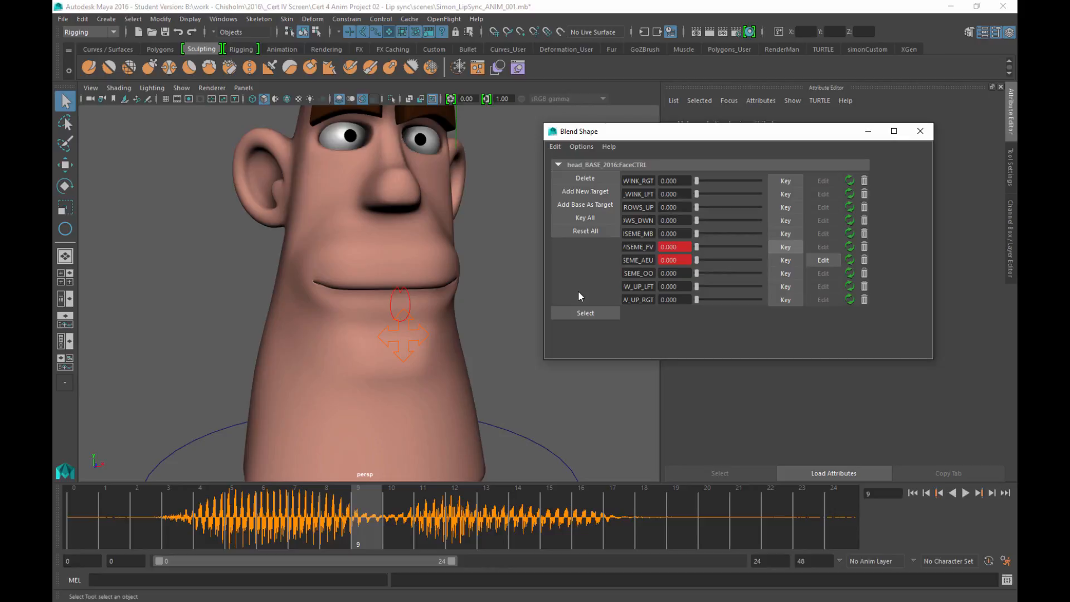
Step: Key the FV viseme blend shape at about 0.716 on frame 11 and replay the transition into it
key(alt+v)
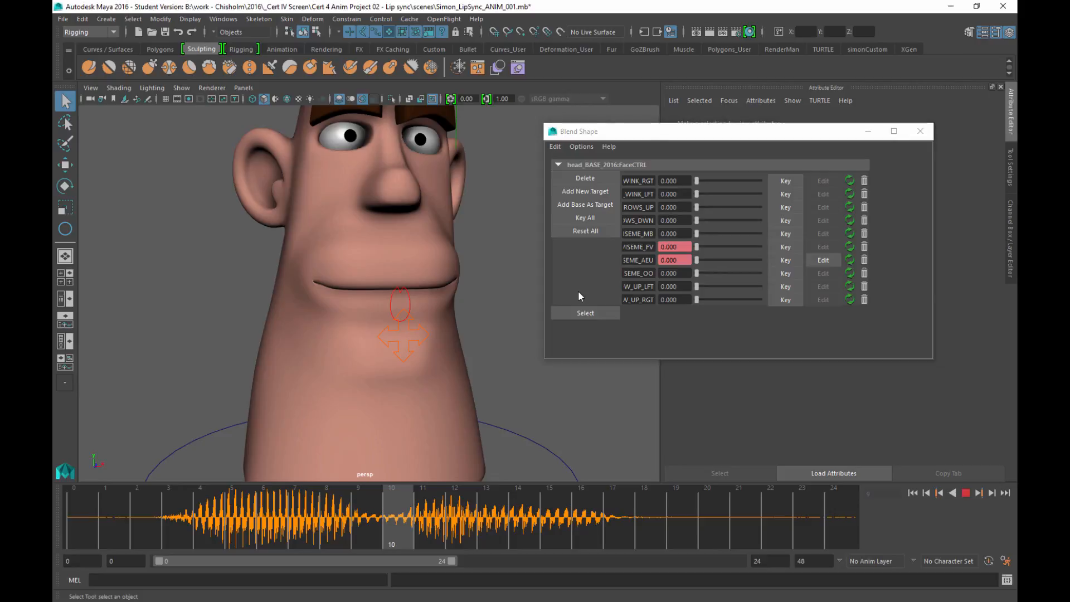
key(alt+v)
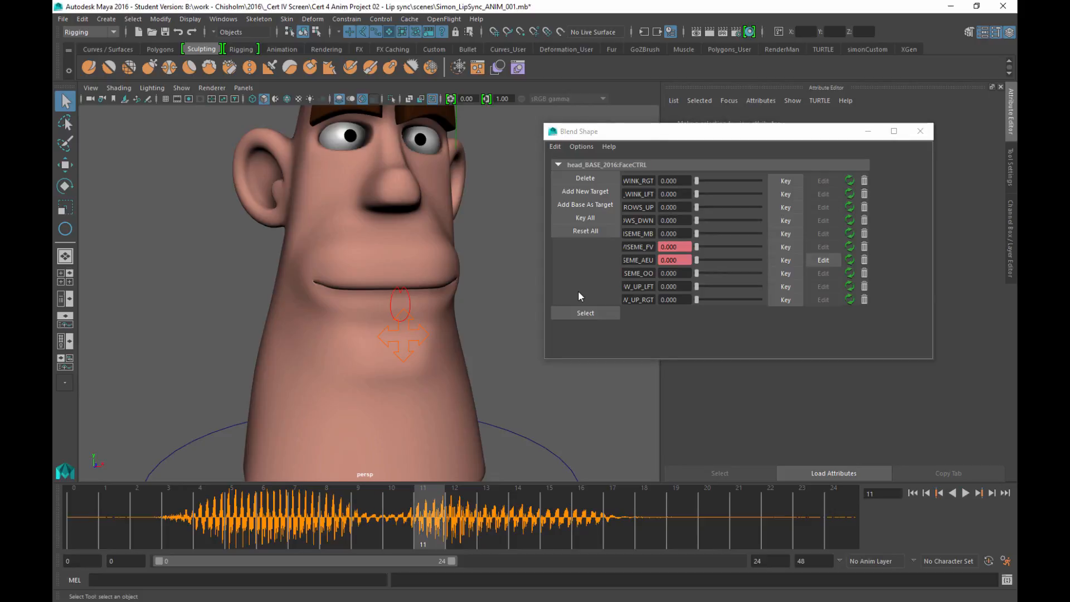
mouse_move(697, 246)
mouse_down()
mouse_move(760, 247)
mouse_move(742, 247)
mouse_up()
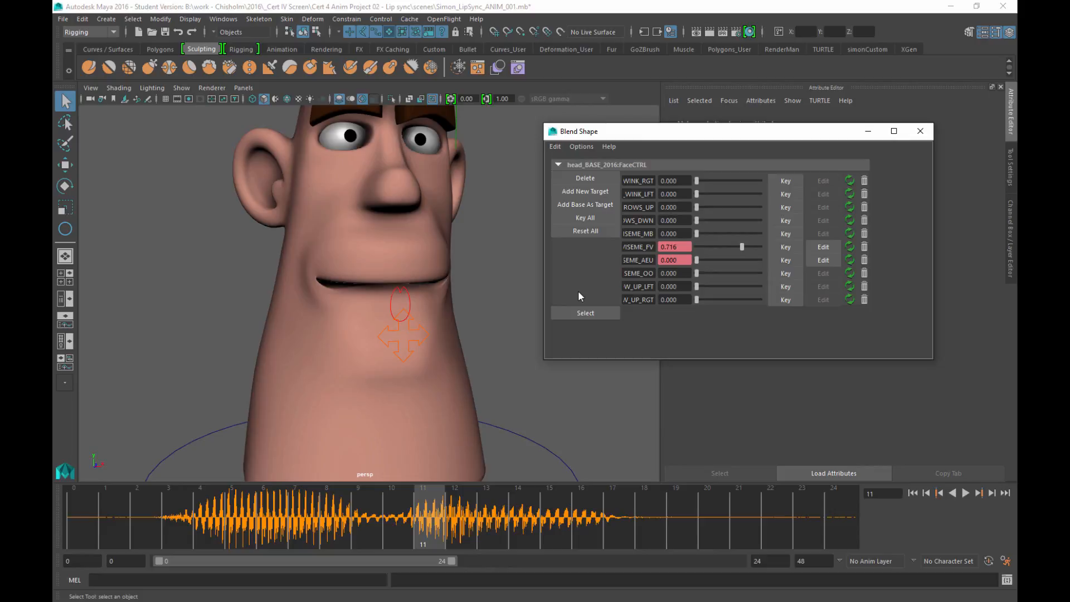
click(786, 247)
click(965, 493)
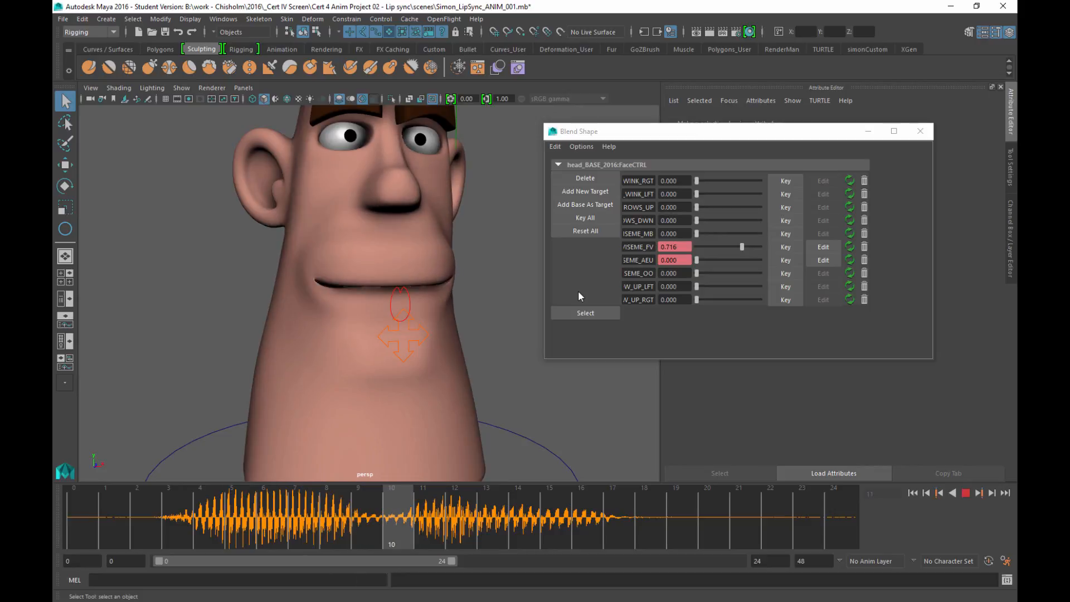
key(Escape)
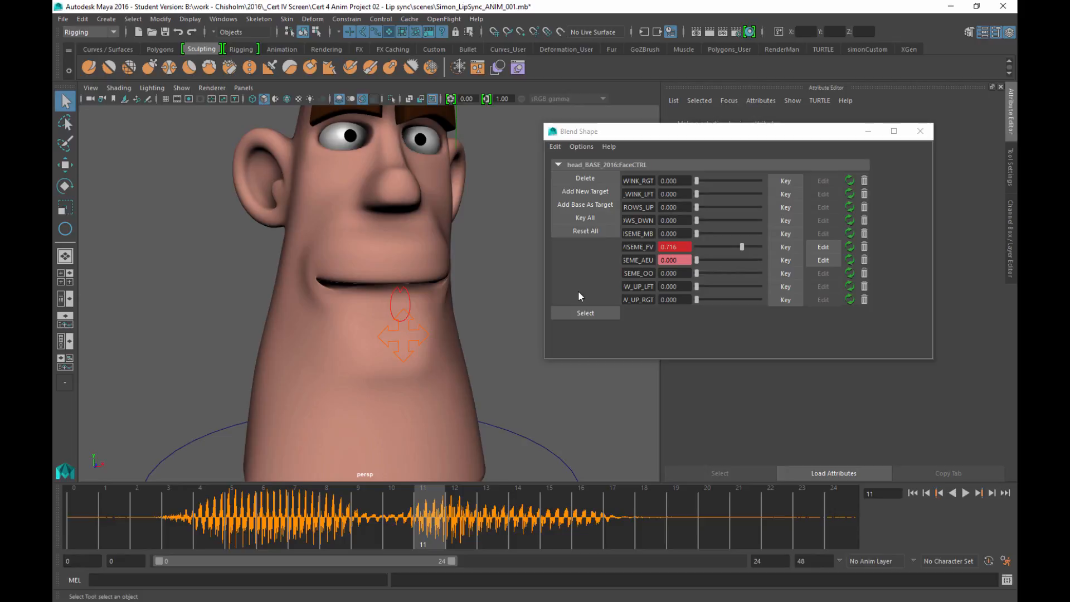
Step: Return to frame 9, reselect the jaw control, and show its channel values with the Blend Shape window clear of the face
key(alt+comma)
key(alt+comma)
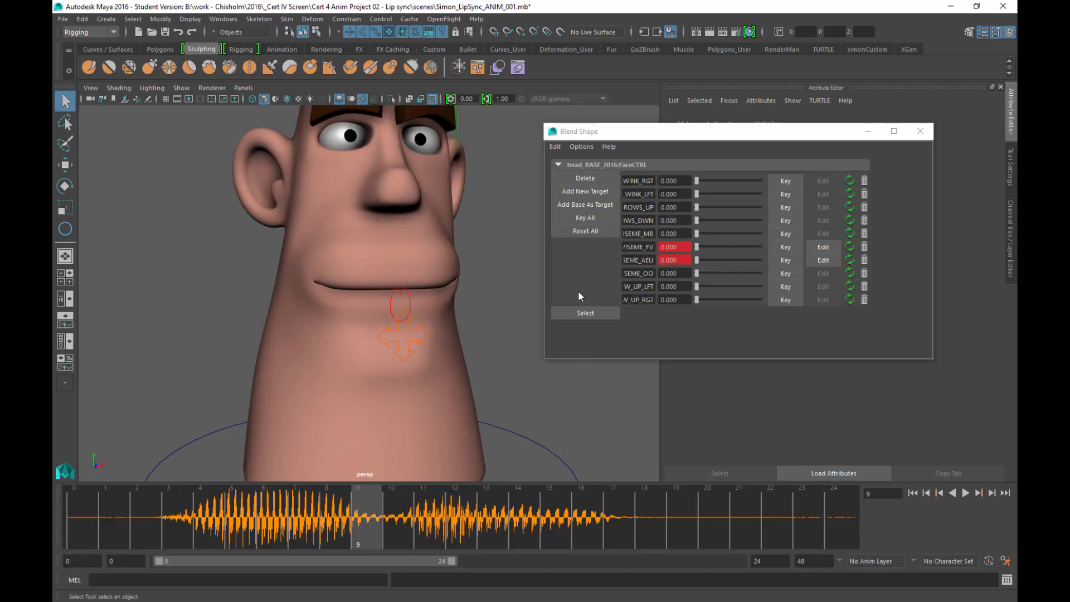
key(ctrl+z)
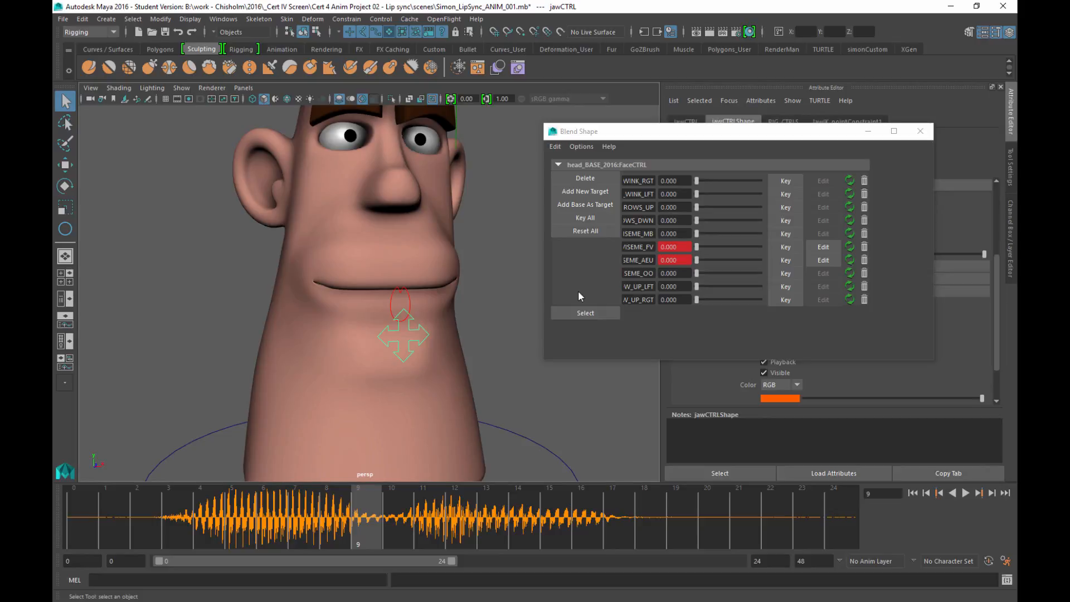
drag(700, 133, 633, 266)
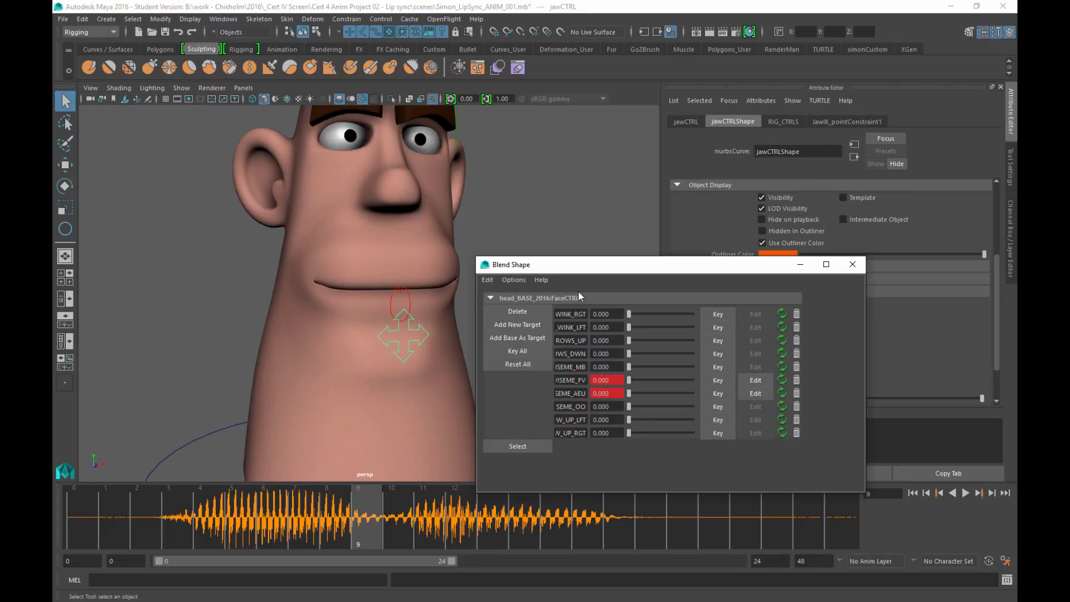
key(ctrl+a)
key(f)
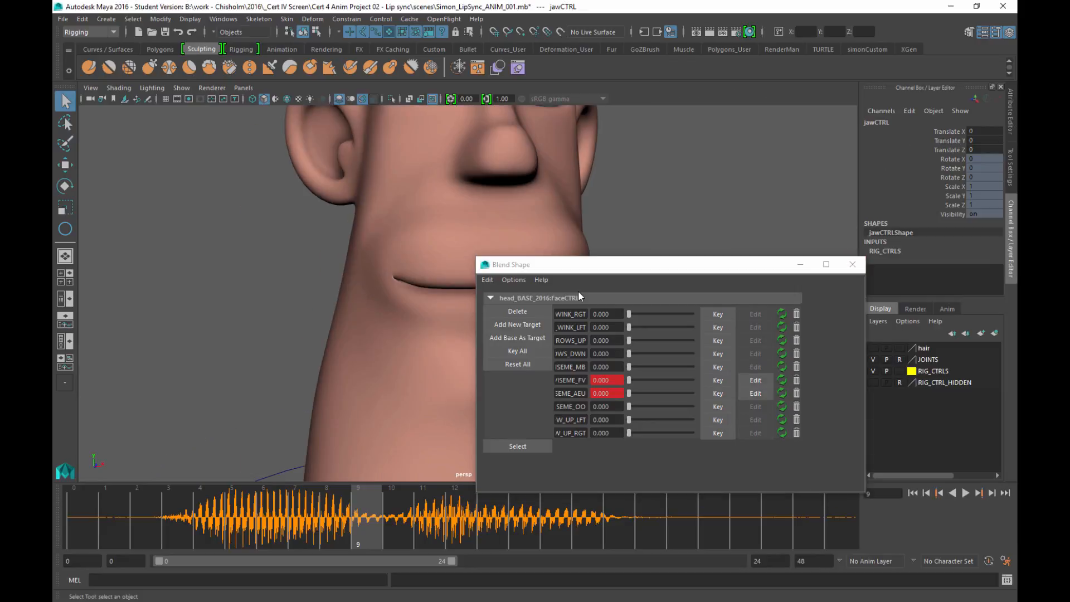
drag(736, 266, 291, 105)
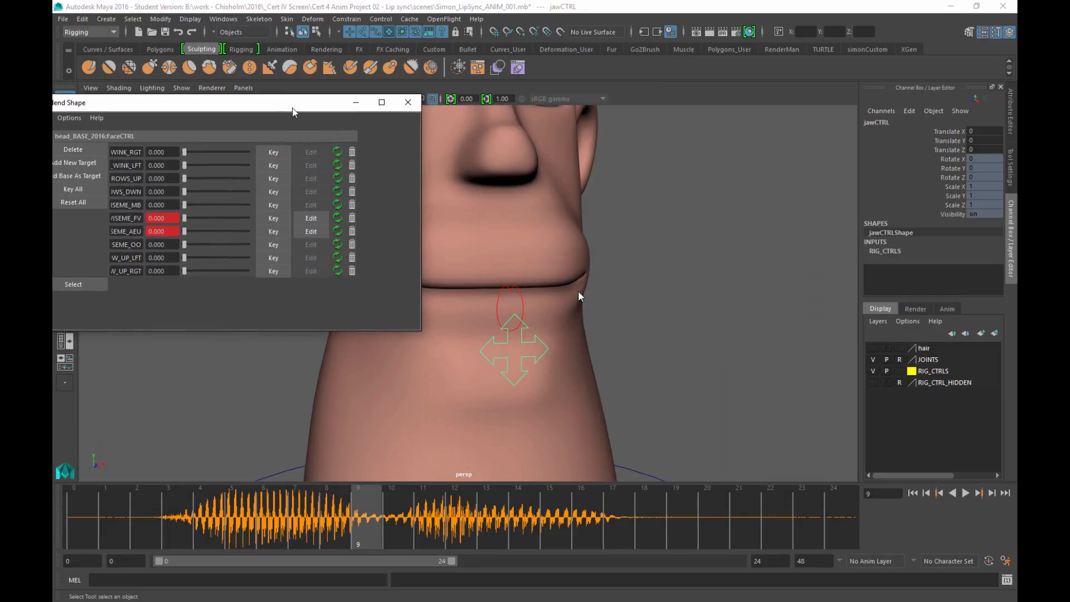
Step: Key the jaw control's Translate Y at 0 on frame 9
alt+right_drag(579, 297, 579, 297)
alt+drag(578, 296, 578, 296)
alt+middle_drag(578, 296, 578, 297)
alt+right_drag(578, 296, 579, 296)
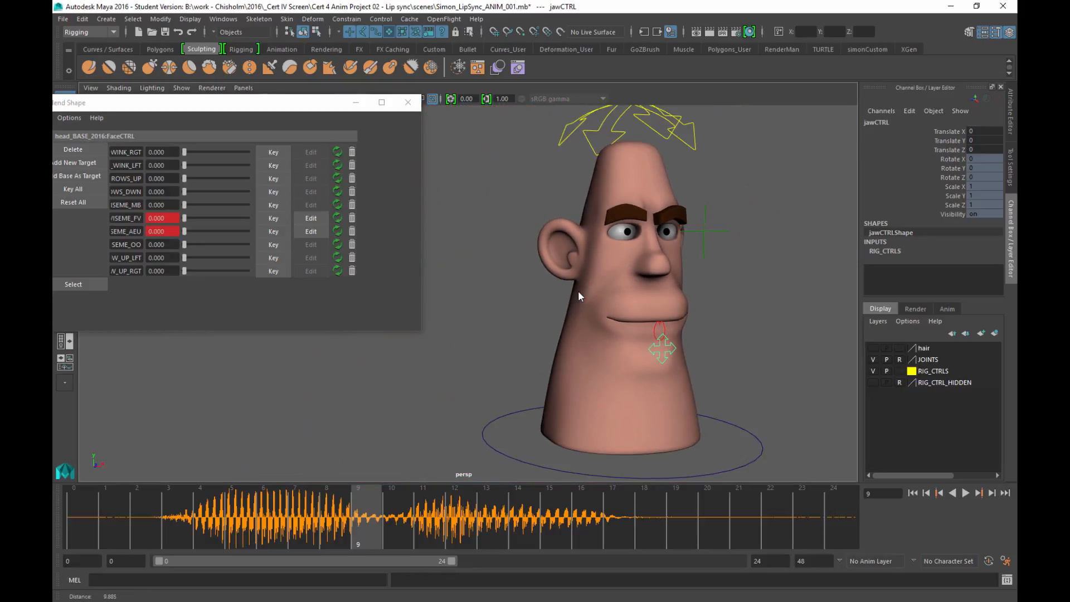
alt+drag(579, 296, 578, 296)
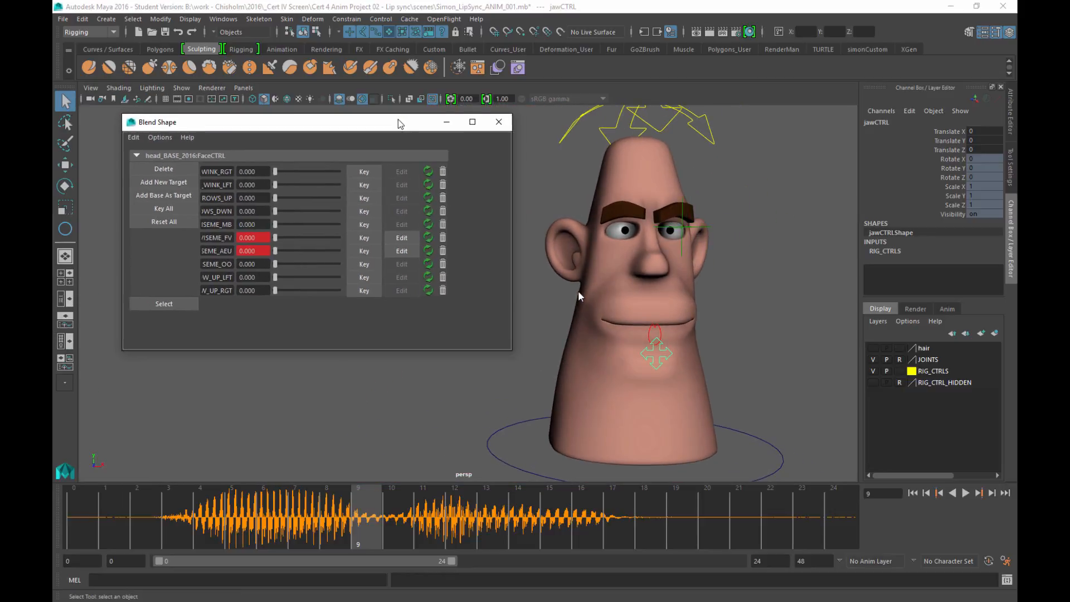
key(w)
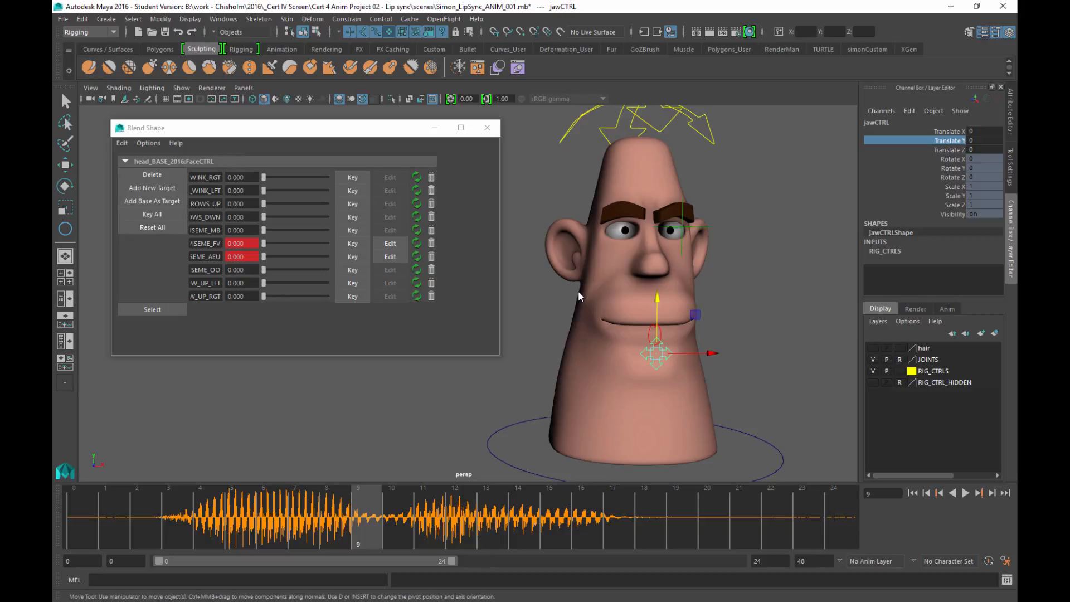
right_click(949, 140)
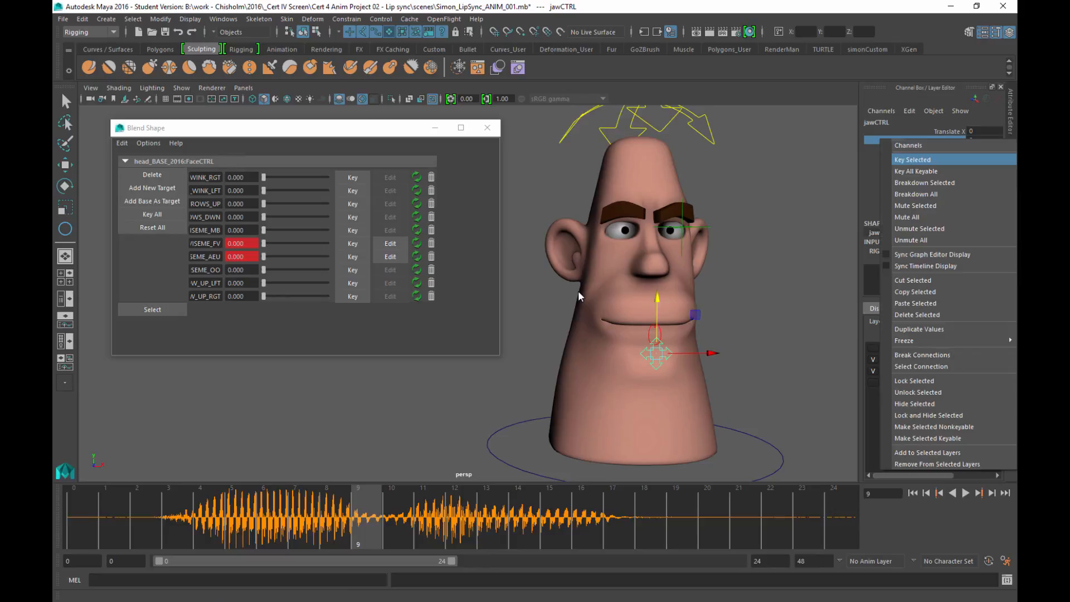
click(913, 160)
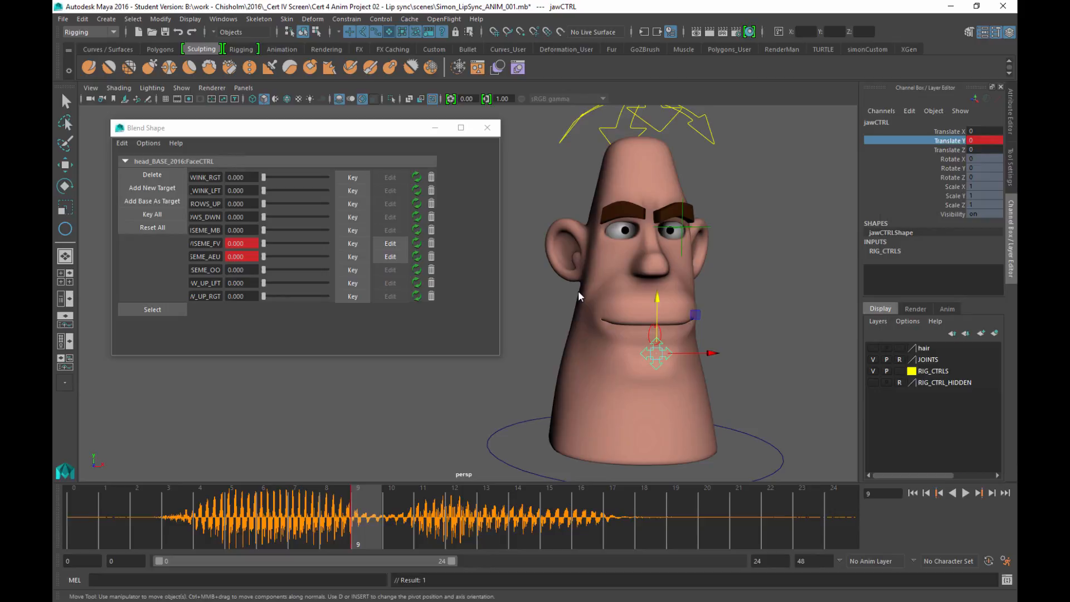
Step: Lower the jaw control to a Translate Y of about -0.188 on frame 11 and key that channel
drag(369, 518, 429, 519)
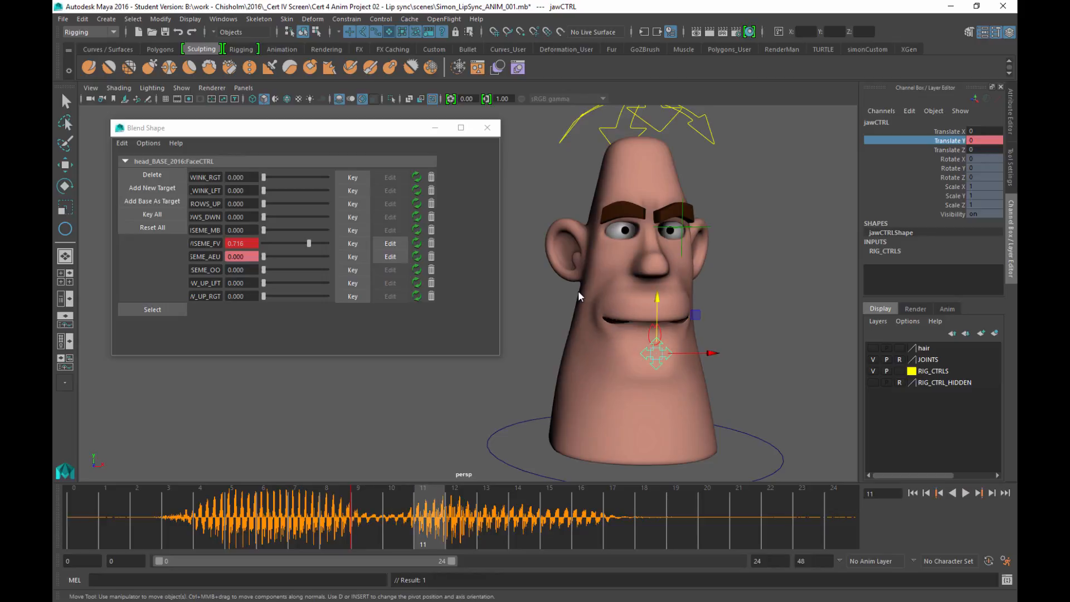
drag(657, 298, 657, 314)
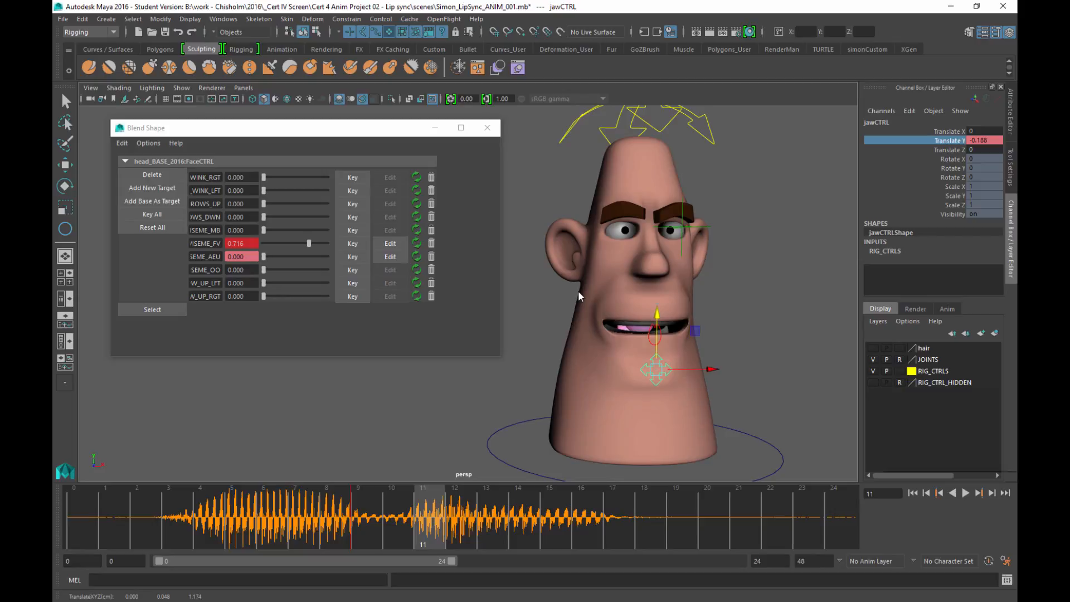
right_click(948, 141)
click(948, 160)
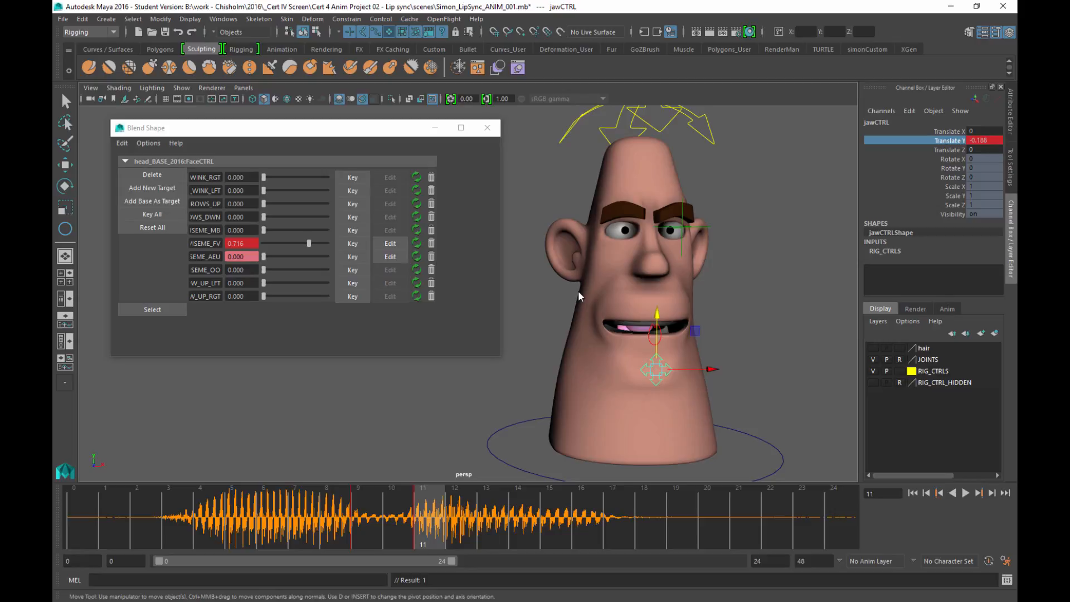
Step: Select the tongue control on frame 9 and key its Translate Z at 0
key(comma)
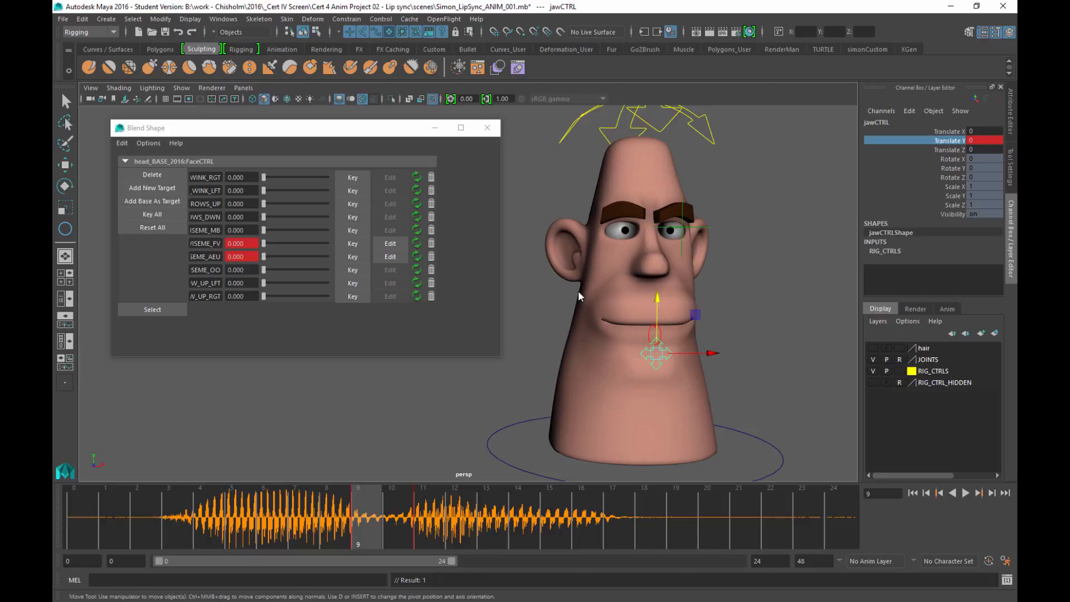
key(Right)
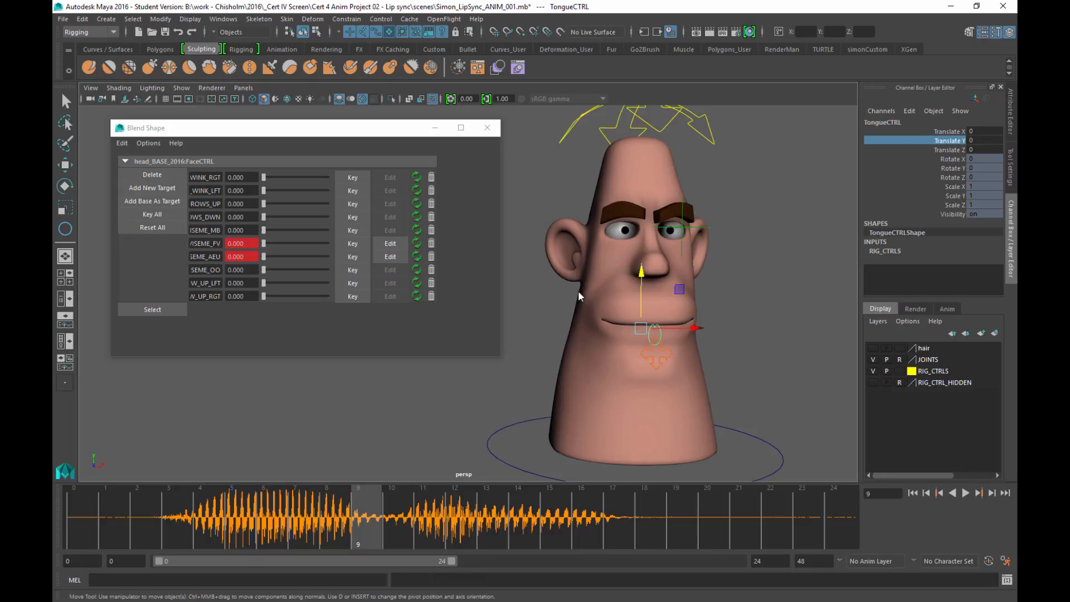
key(ctrl+z)
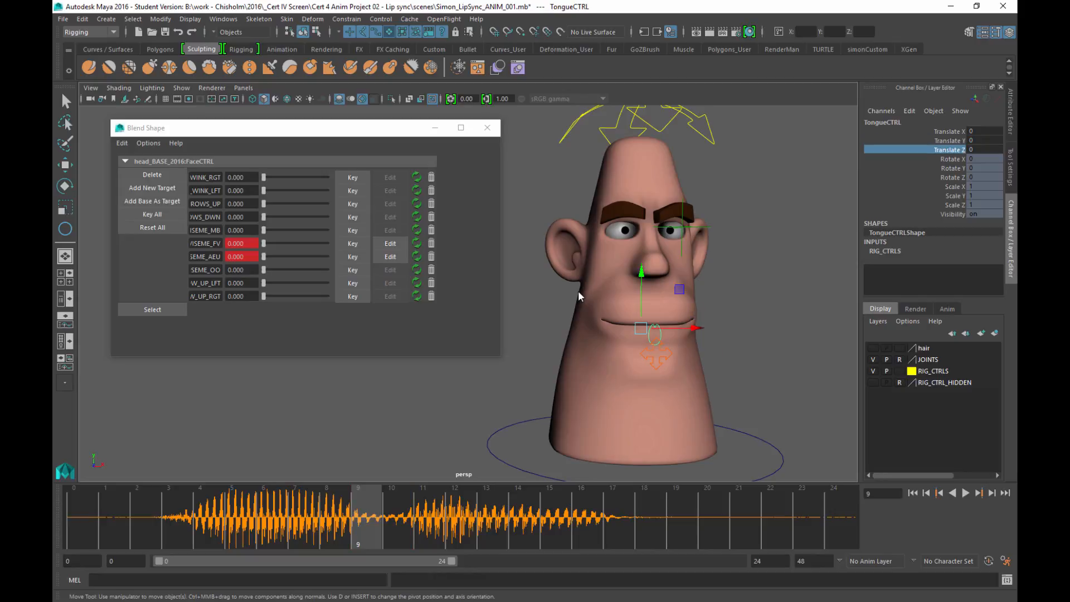
right_click(892, 150)
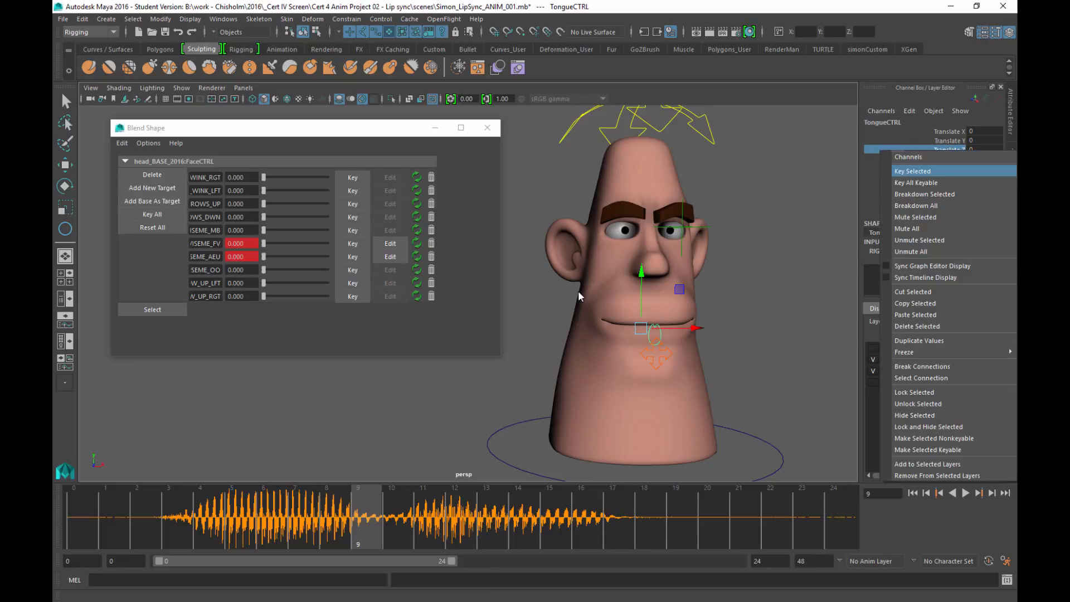
click(917, 171)
Step: On frame 11, move the tongue control to about 0.081 in Translate Y and 0.249 in Translate Z, and key Translate Z
key(alt+period)
key(alt+period)
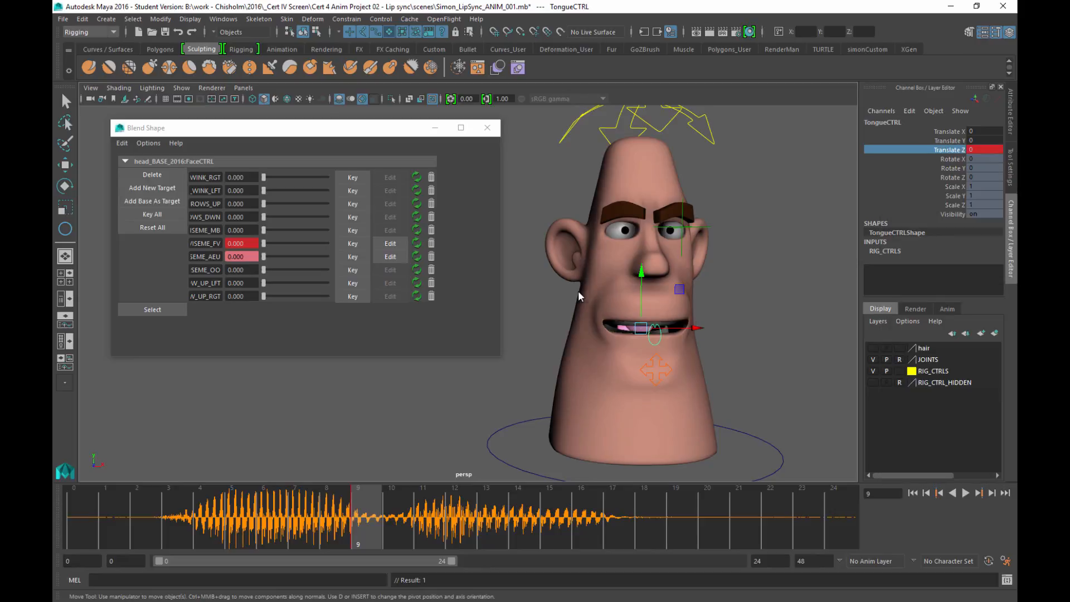
alt+drag(578, 297, 573, 331)
scroll(578, 296, up, 8)
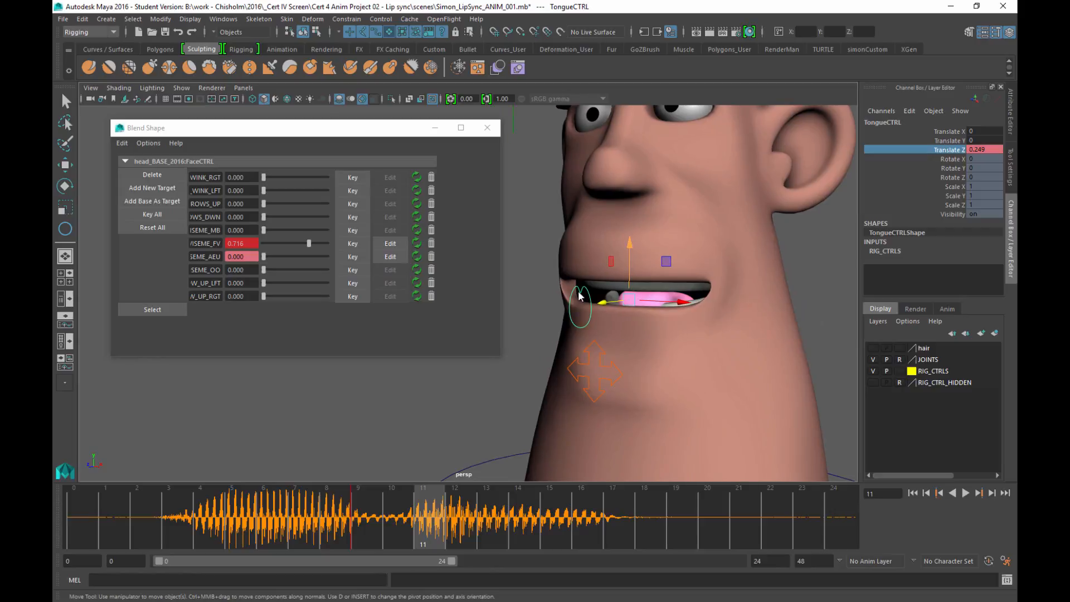
drag(630, 244, 630, 230)
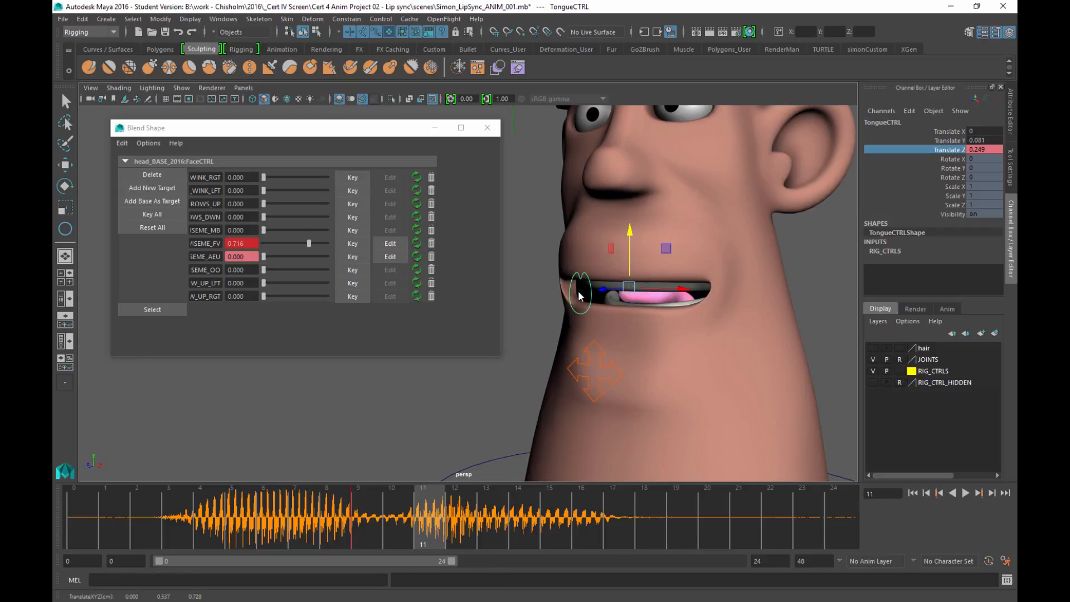
right_click(948, 149)
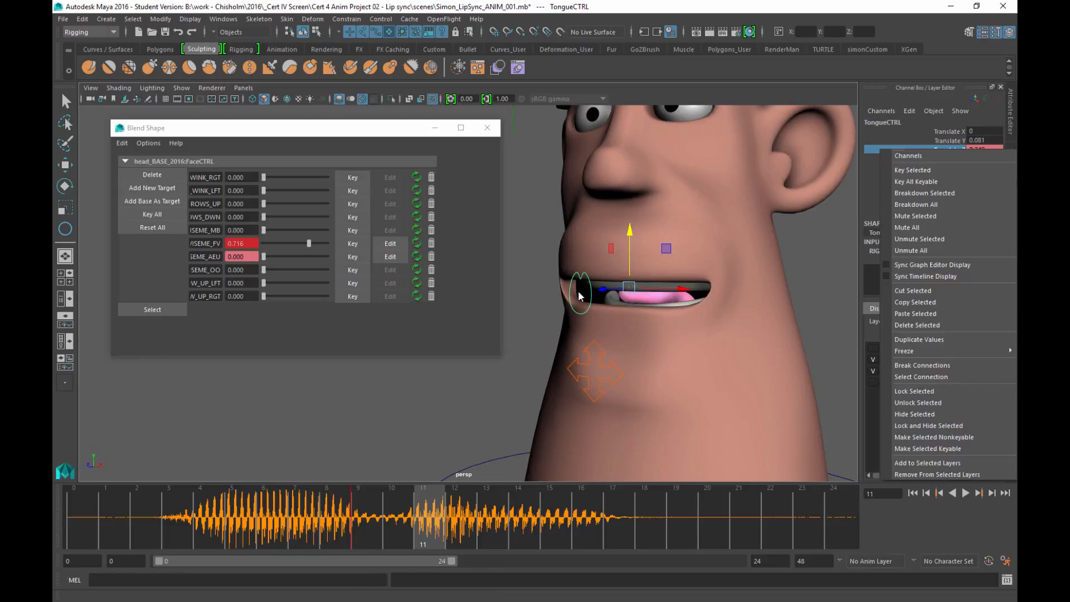
click(947, 169)
Step: Replay the second syllable from frame 11 to 13 to check the jaw and tongue pose against the waveform
key(alt+v)
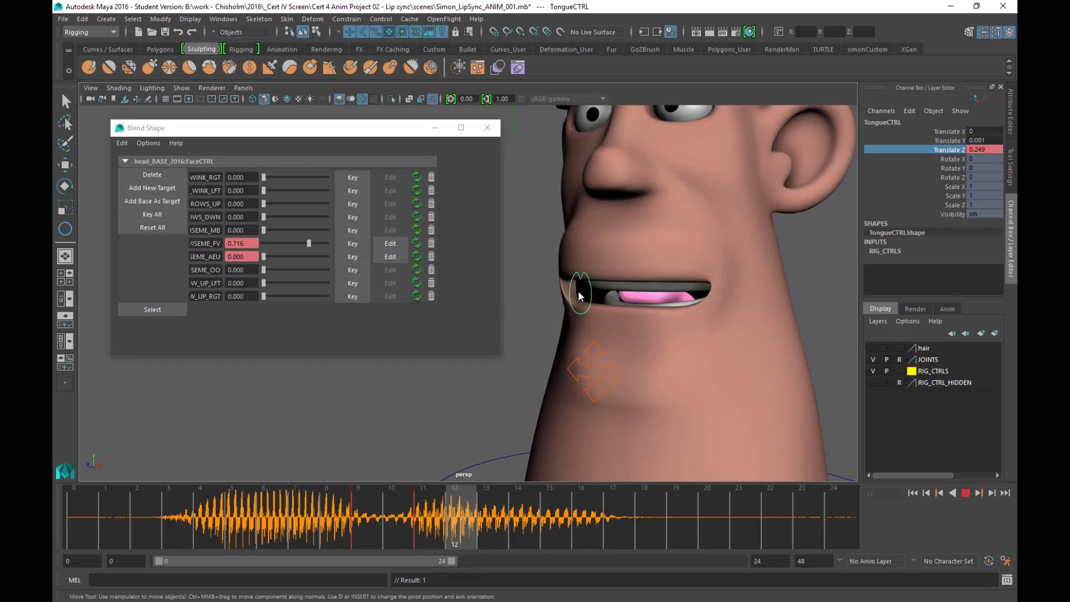
key(alt+v)
key(bracketleft)
key(bracketleft)
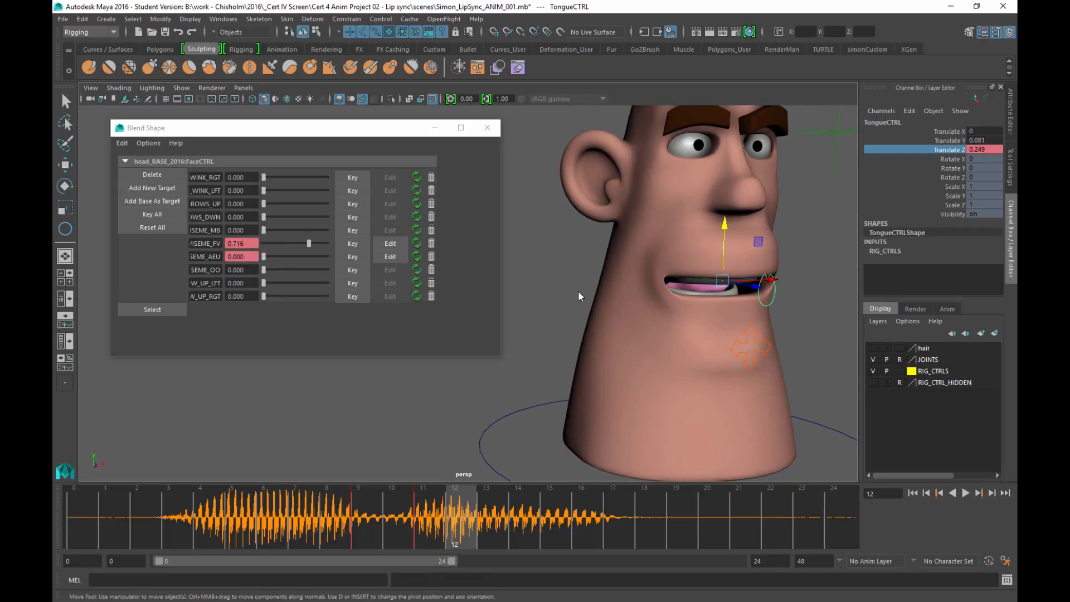
key(alt+v)
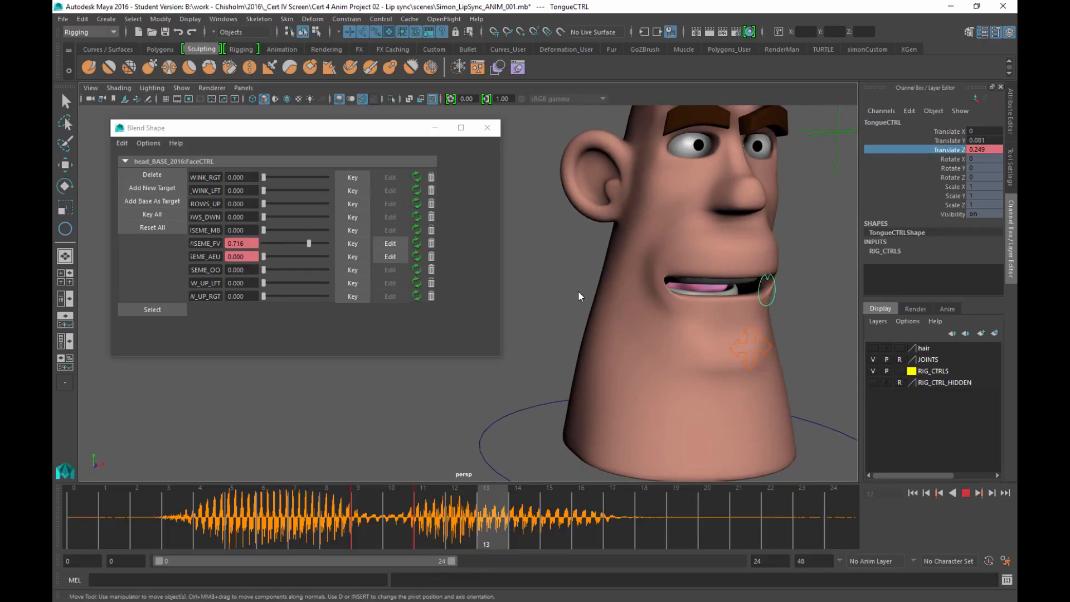
key(alt+v)
Step: Set the tongue control's Translate Y and Translate Z to 0 on frame 13
alt+drag(580, 295, 580, 295)
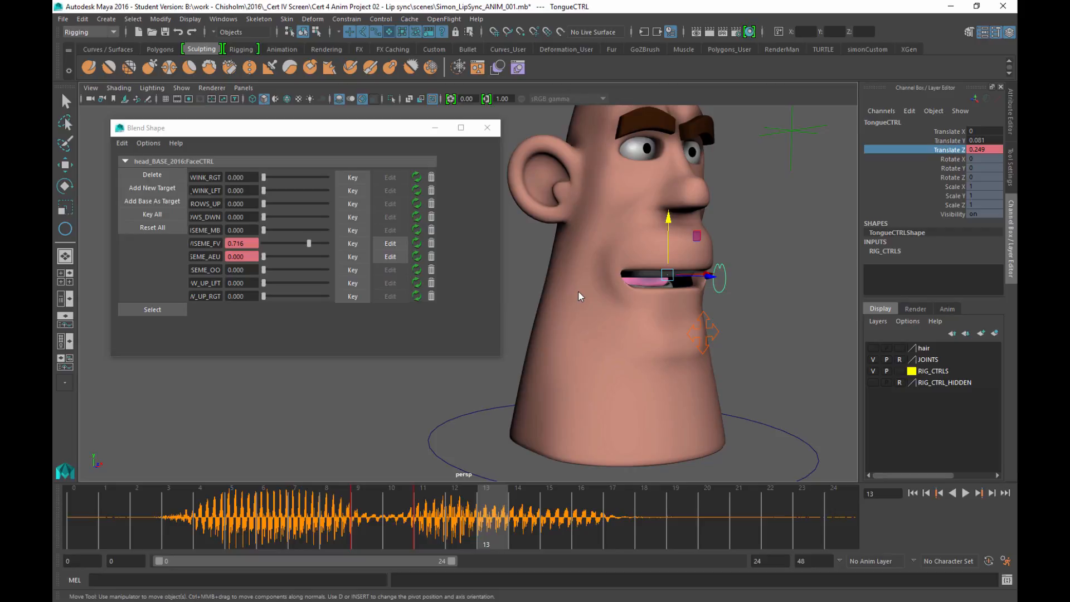
click(985, 141)
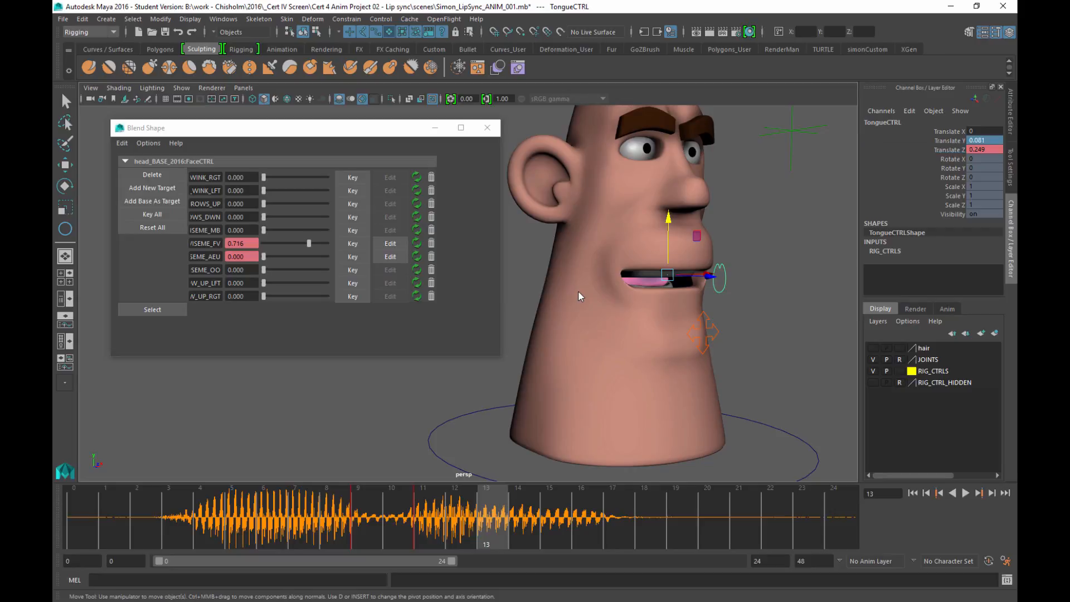
drag(985, 141, 985, 150)
text(0)
key(Return)
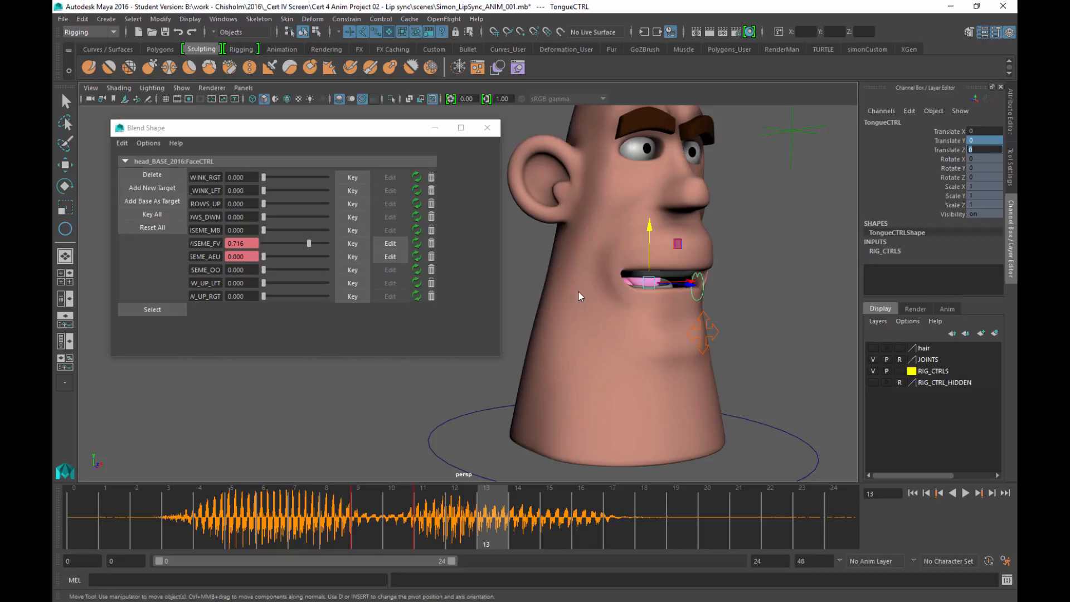
Step: Key the tongue control's Translate Z at 0 on frame 13
click(949, 140)
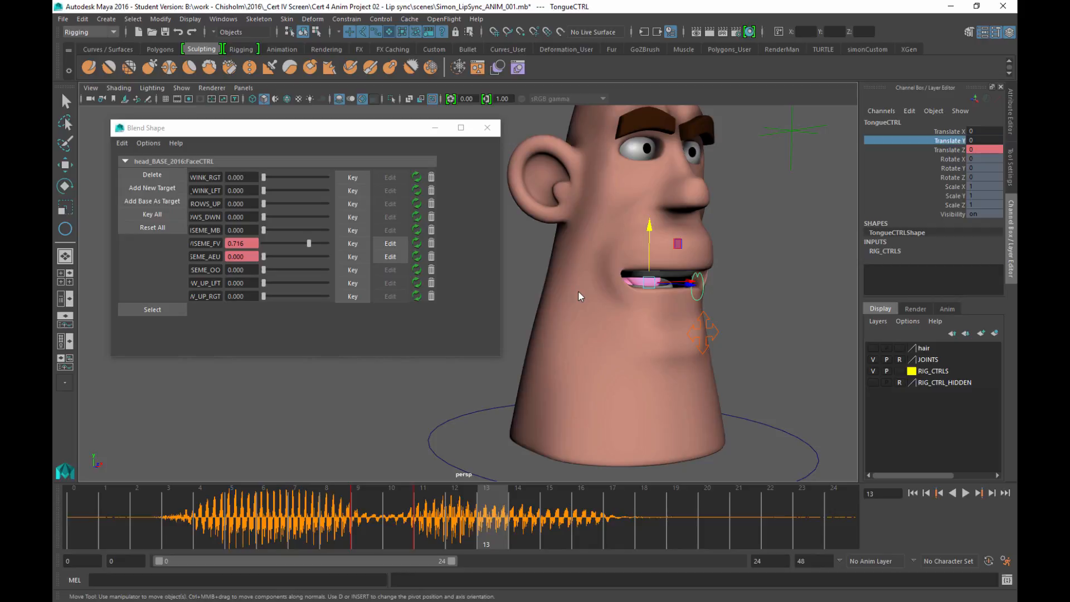
click(949, 149)
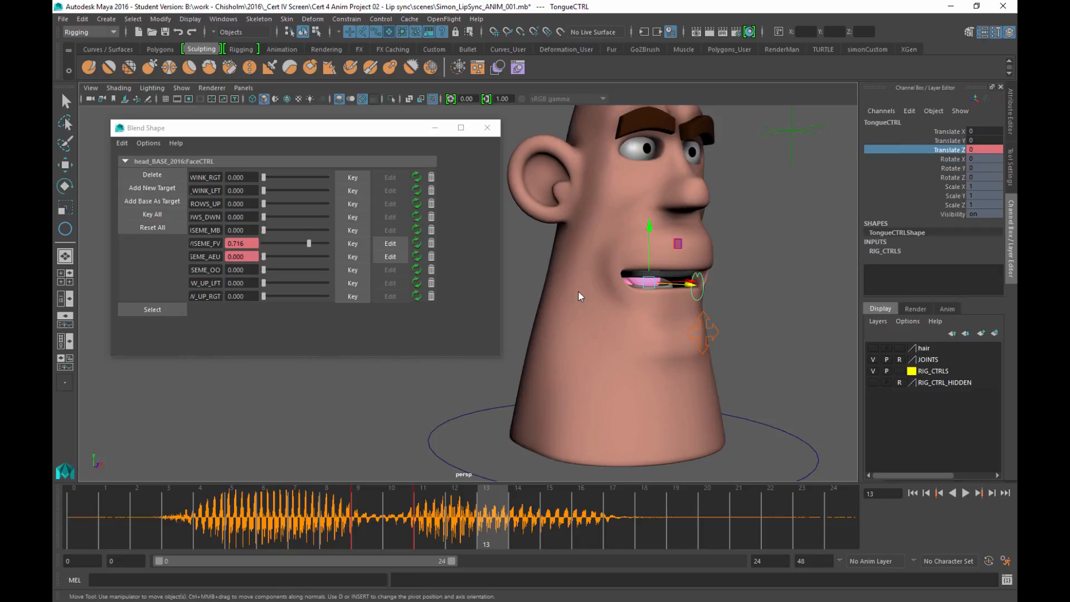
right_click(949, 150)
click(913, 170)
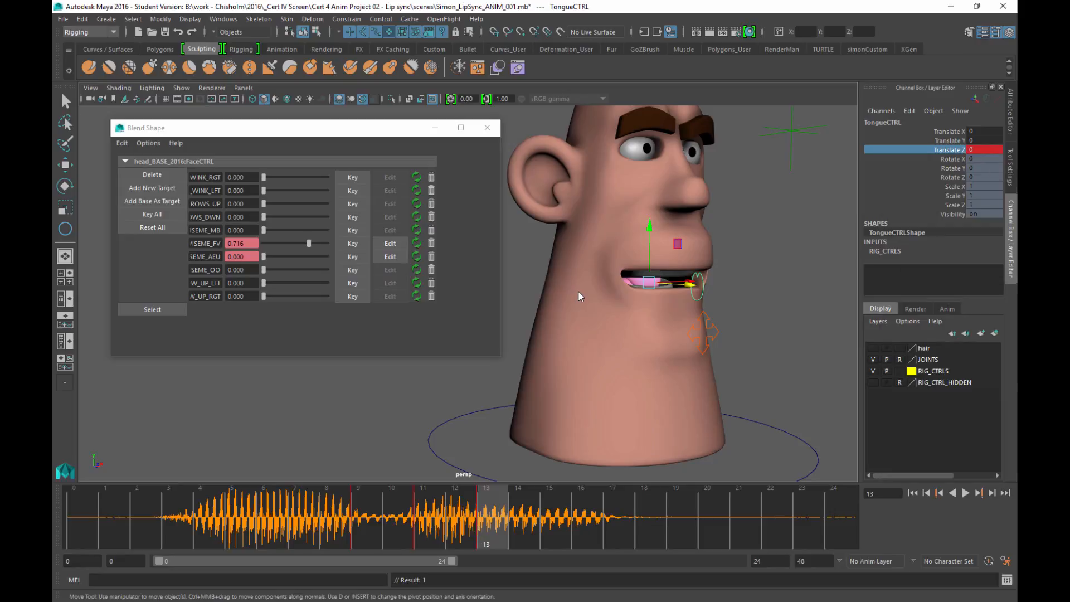
Step: Select the jaw control, set its Translate Y to 0 and key that channel on frame 13
click(702, 333)
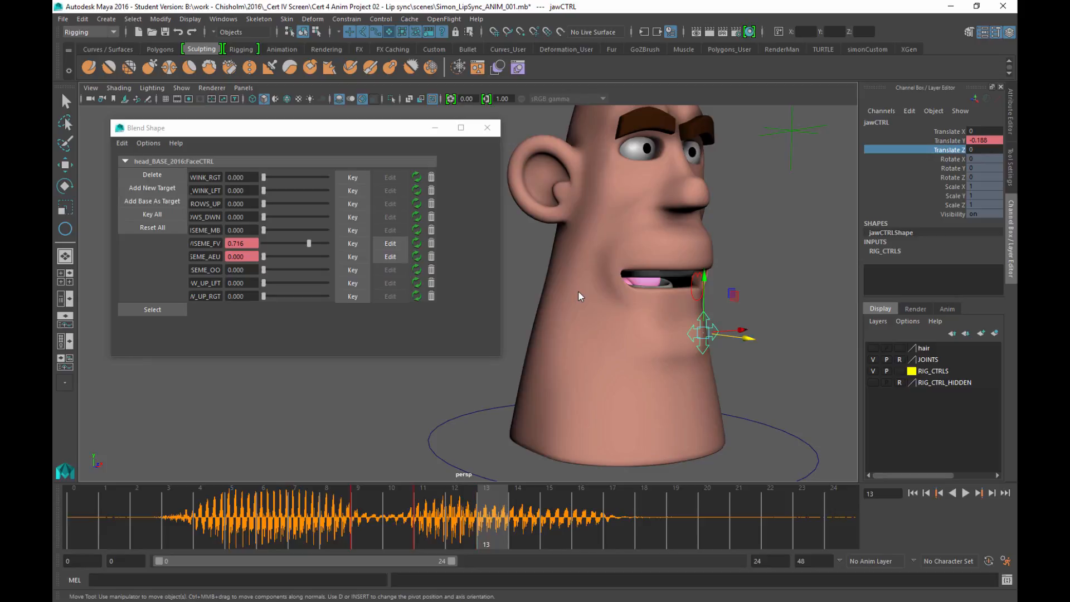
click(984, 140)
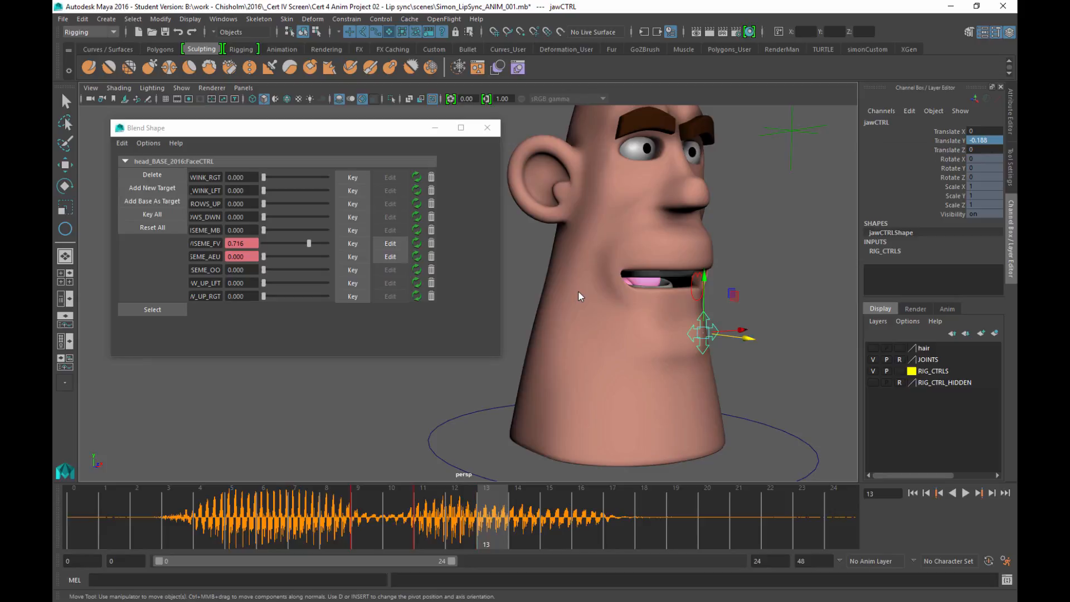
text(0)
key(Return)
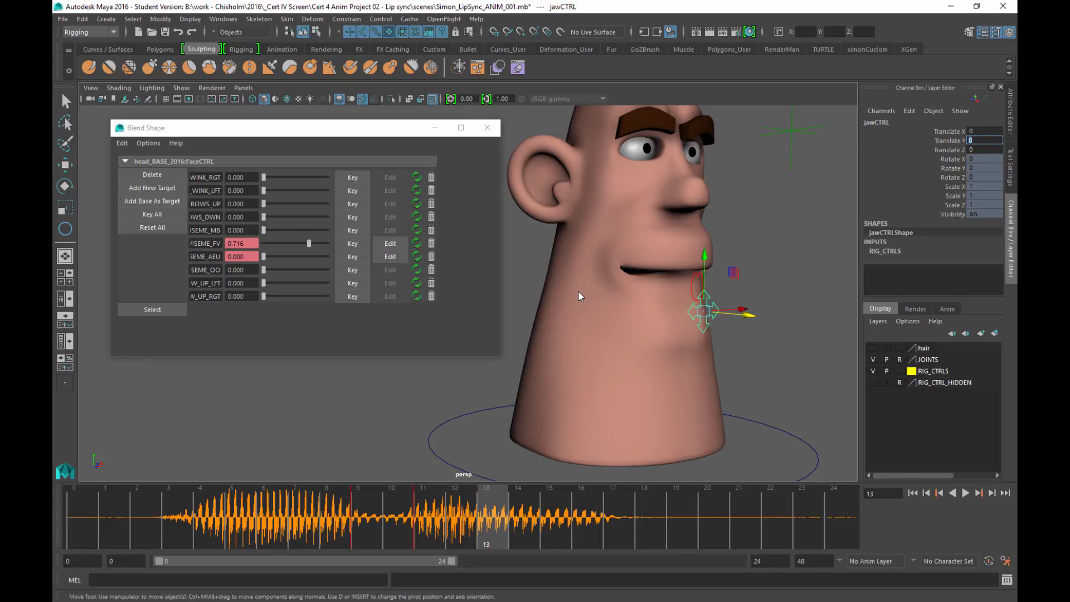
click(949, 140)
right_click(950, 141)
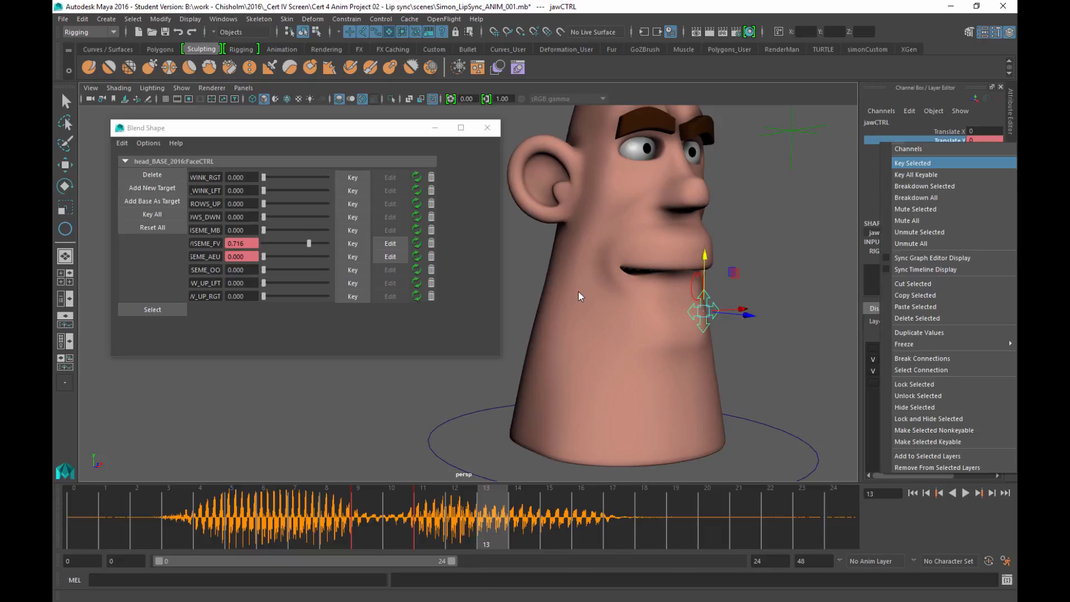
click(942, 164)
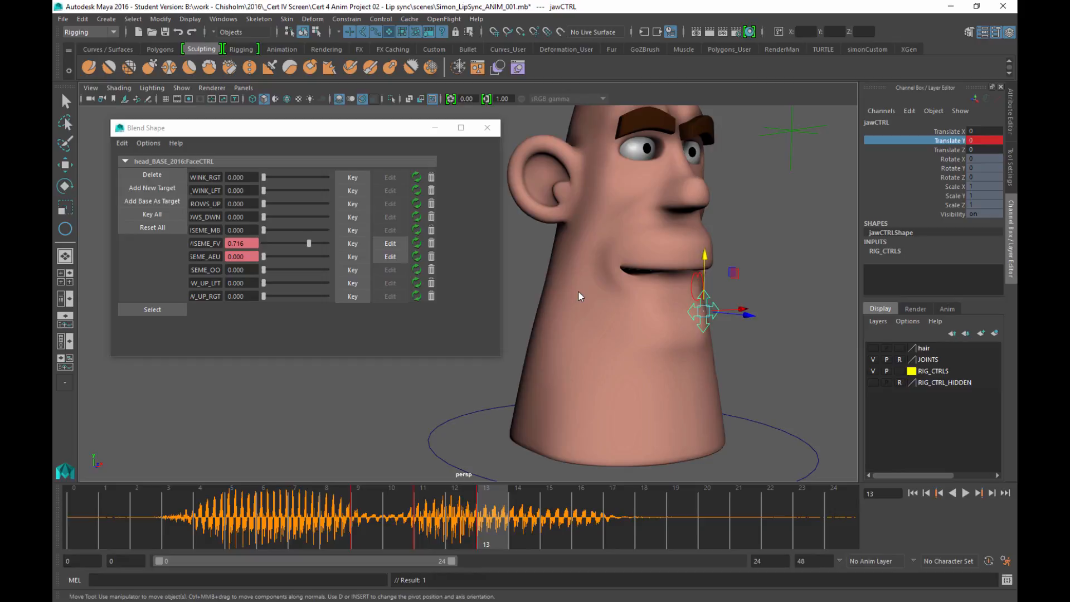
Step: On frame 13, key the VISEME_FV blend shape at 0 and the VISEME_AEU blend shape at 1
drag(309, 244, 264, 243)
click(352, 243)
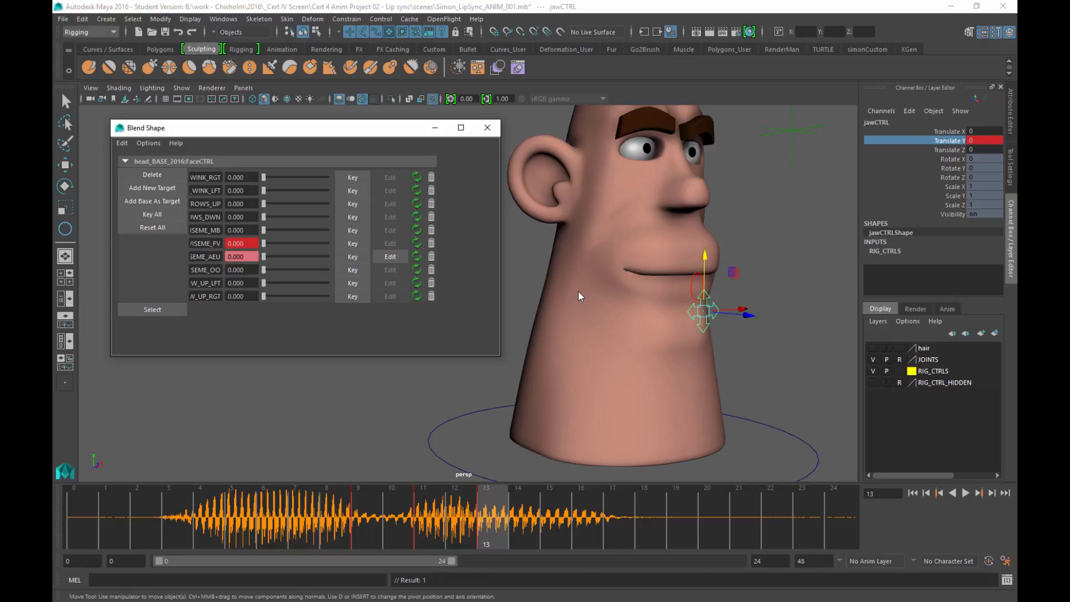
drag(264, 256, 327, 256)
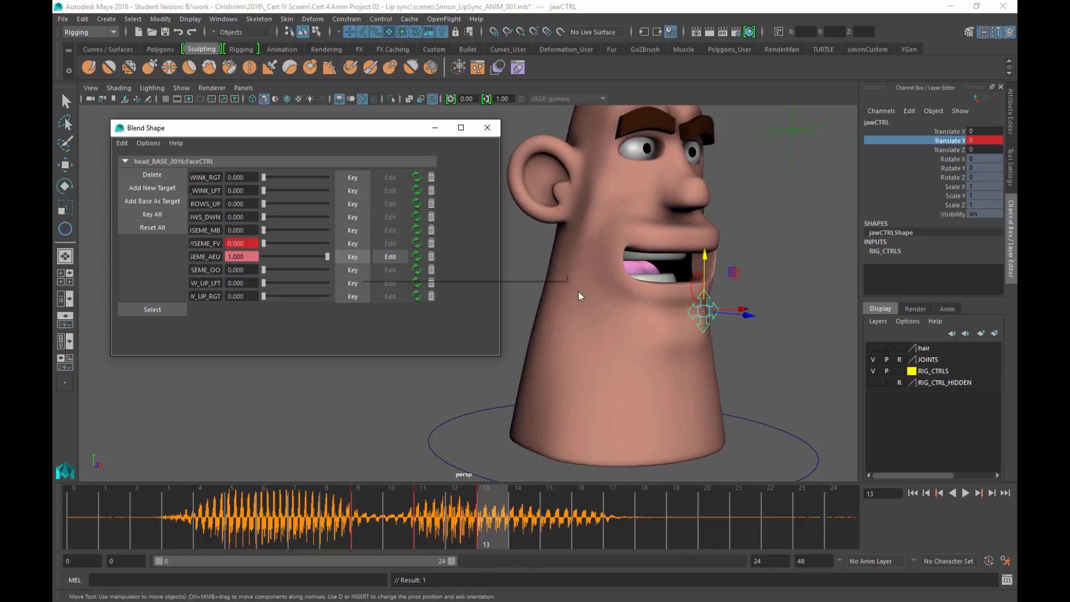
click(352, 257)
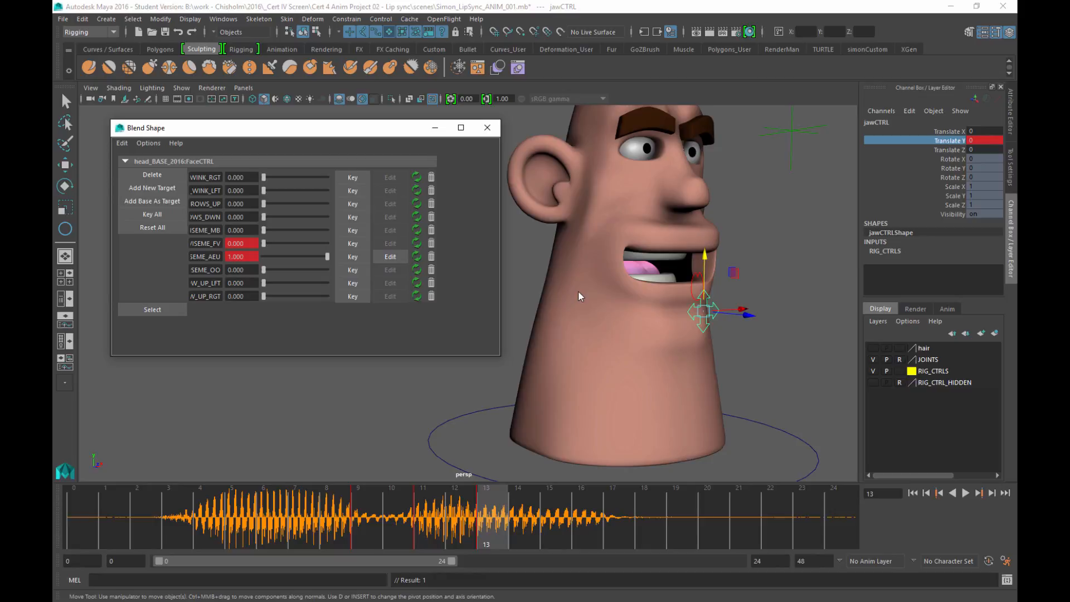
Step: Replay the animation, return to frame 11 and key the VISEME_AEU blend shape at 0 there
key(alt+v)
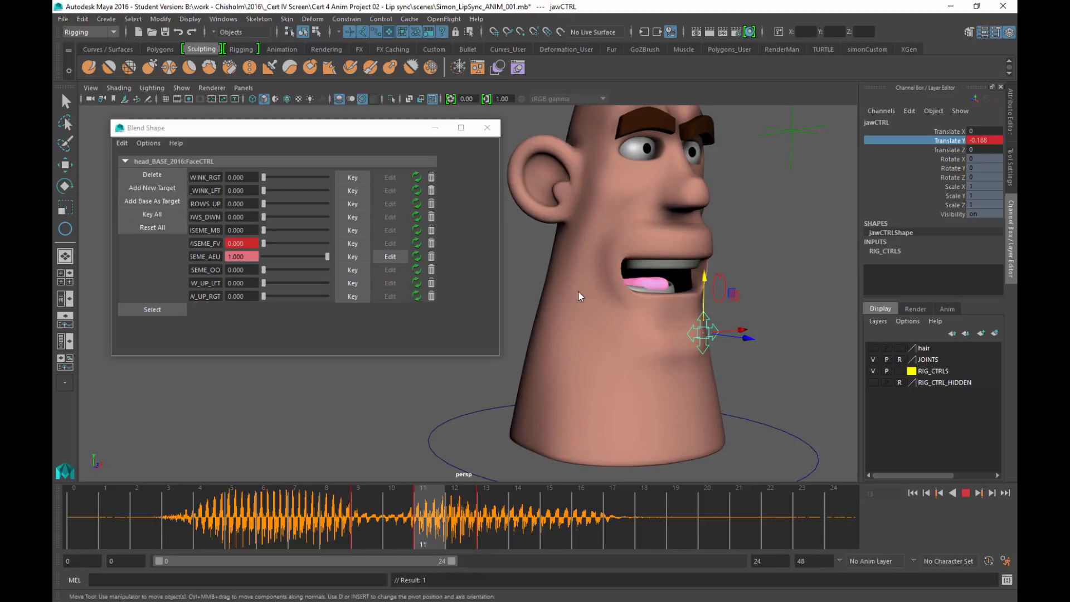
key(alt+v)
key(alt+v)
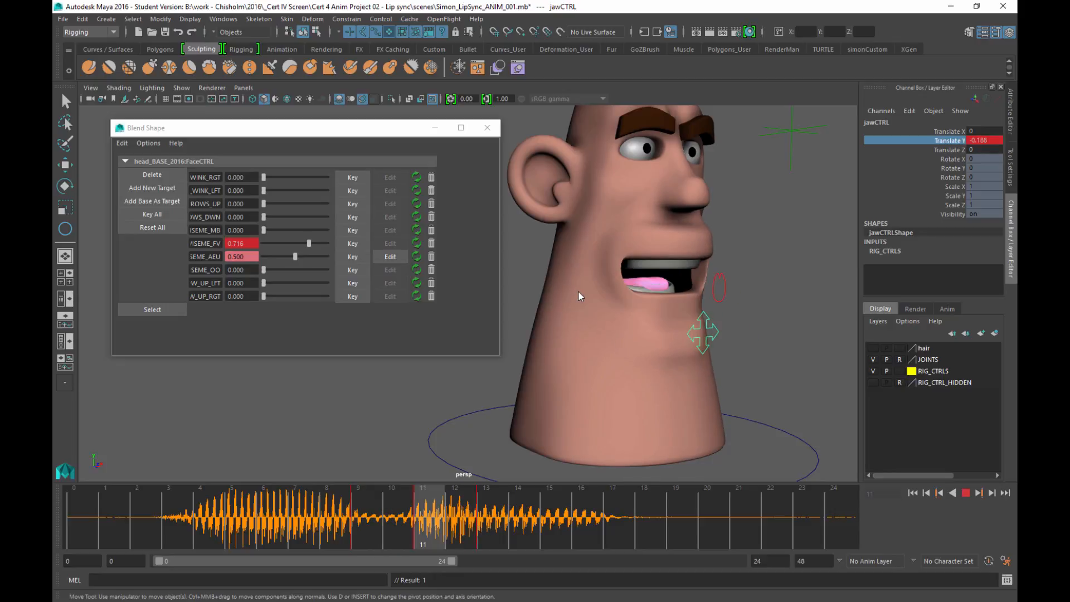
key(alt+v)
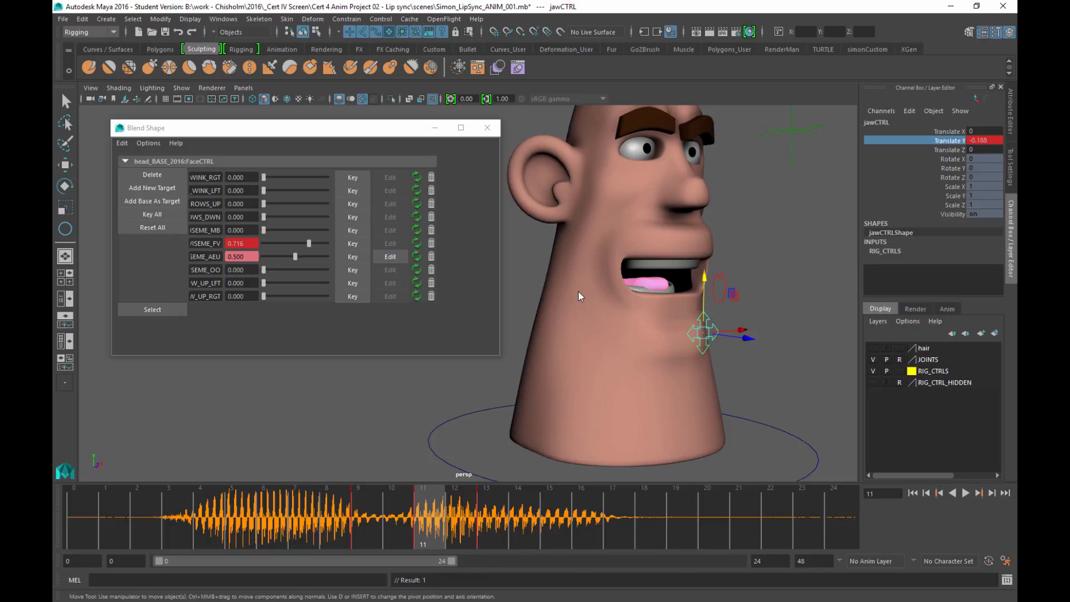
drag(296, 257, 263, 257)
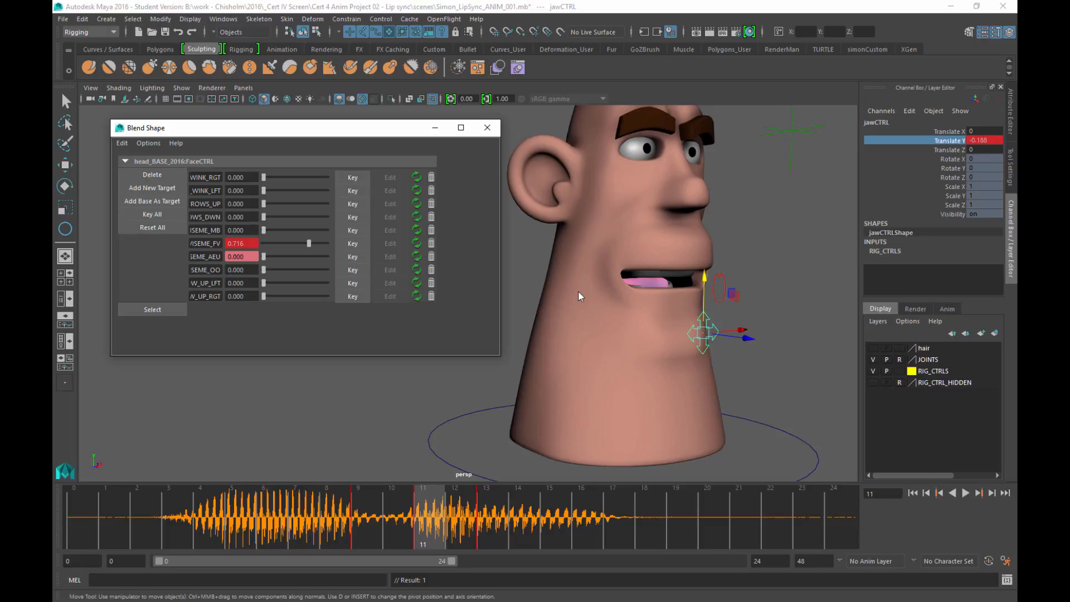
click(353, 256)
Step: On frame 17, set the VISEME_AEU blend shape to 0 and key it
key(alt+v)
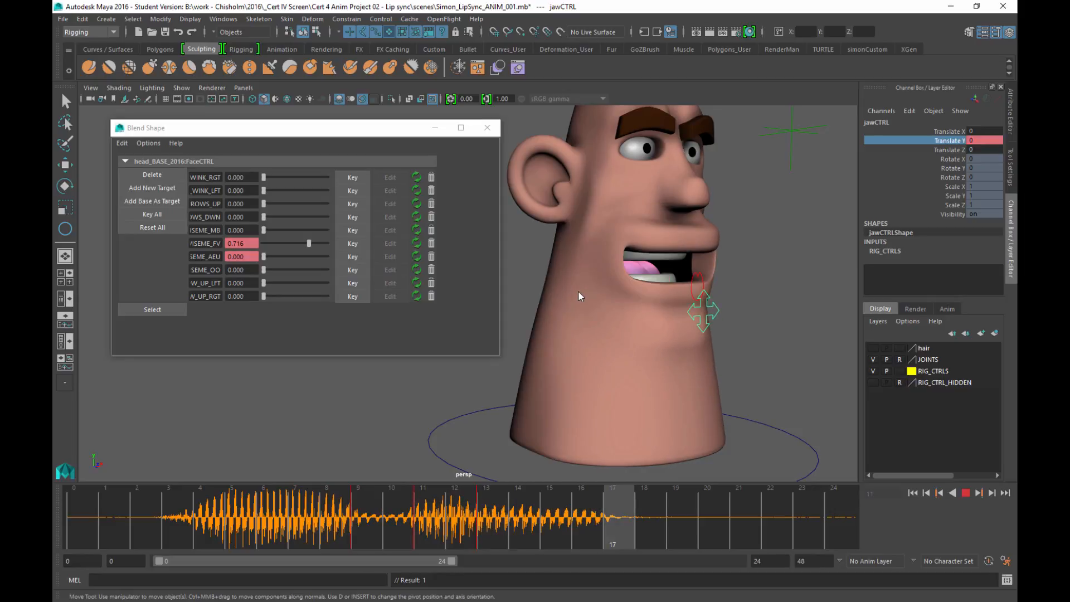
key(Escape)
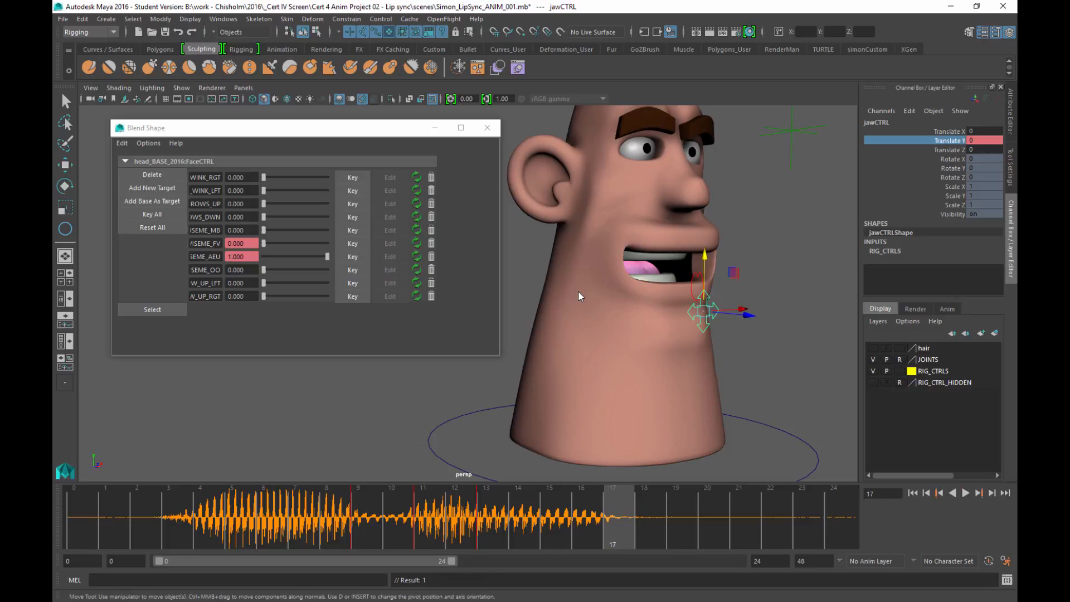
drag(328, 257, 263, 257)
click(352, 257)
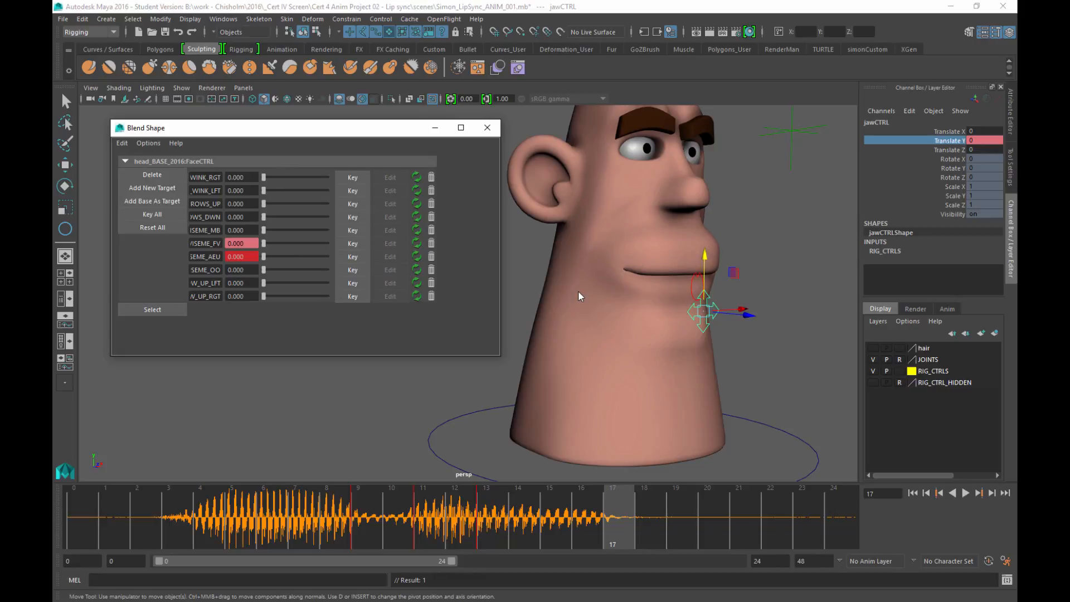
Step: Replay the second syllable and inspect the tongue's motion inside the mouth around frame 11, with the tongue control selected
key(alt+v)
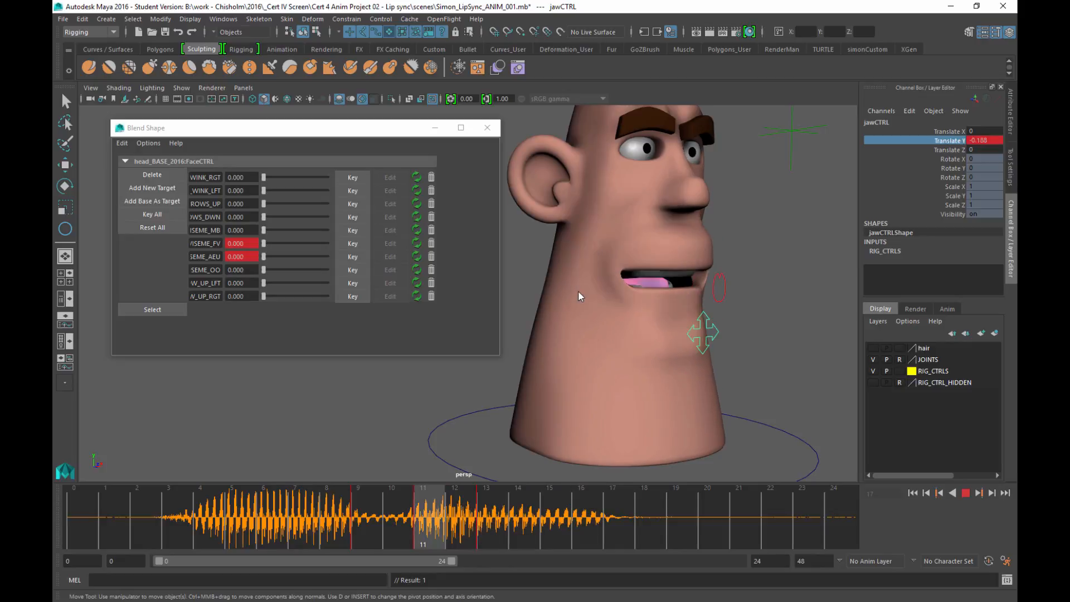
key(alt+v)
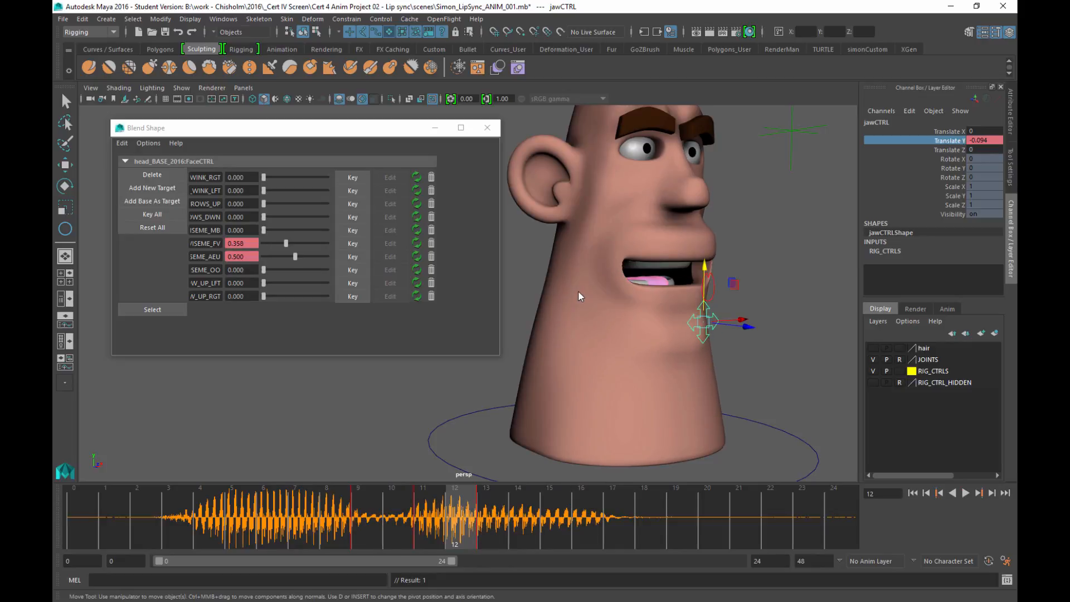
alt+drag(579, 297, 553, 313)
scroll(579, 296, up, 8)
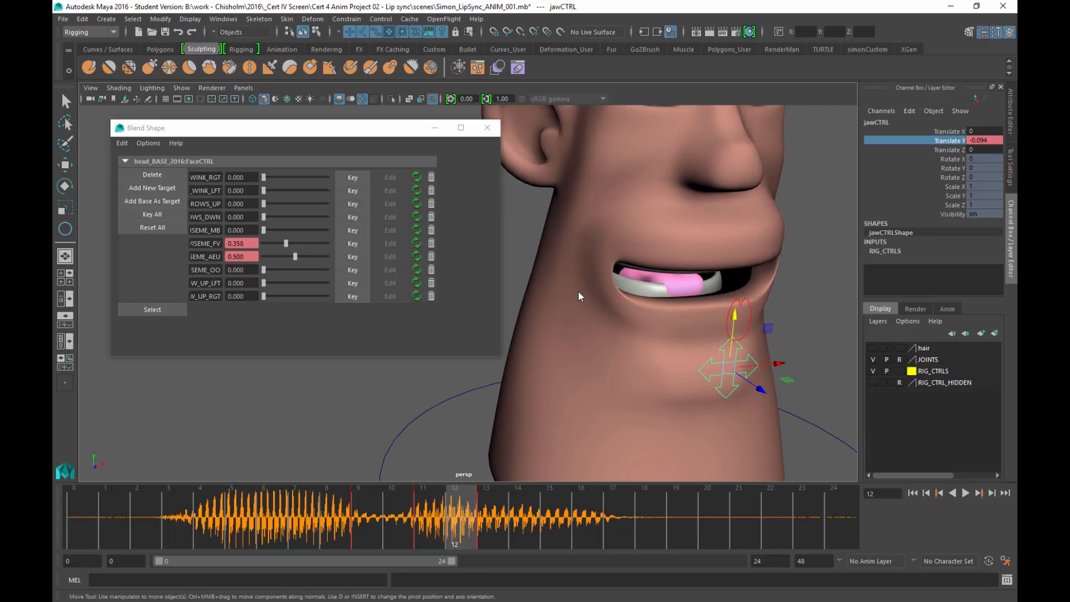
key(alt+comma)
mouse_move(579, 291)
alt+mouse_down()
mouse_move(612, 284)
mouse_move(569, 286)
mouse_move(594, 291)
mouse_move(572, 288)
mouse_move(585, 293)
alt+mouse_up()
key(Down)
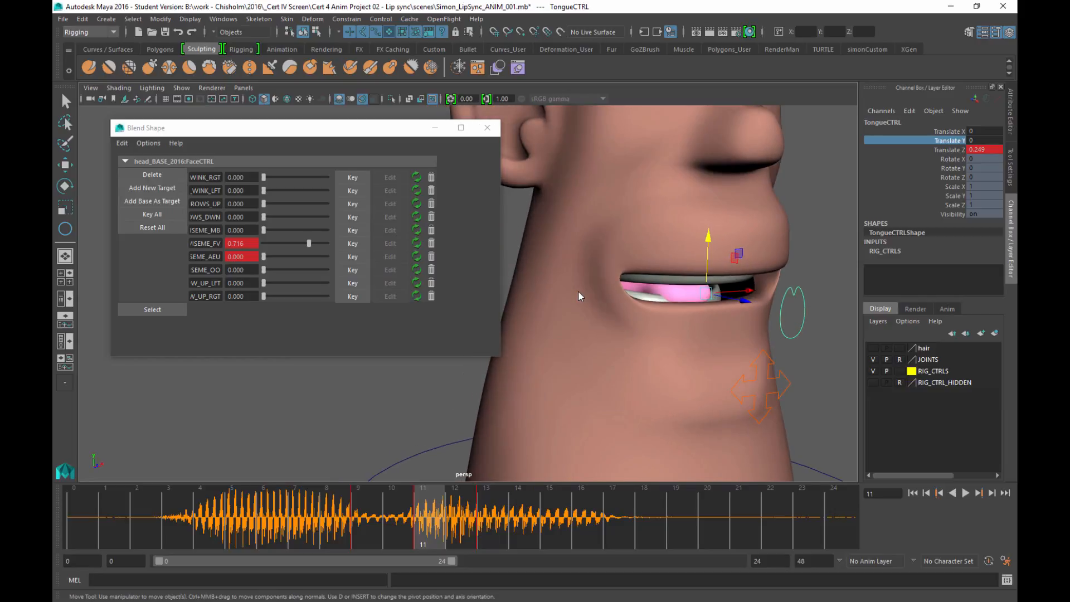
key(alt+v)
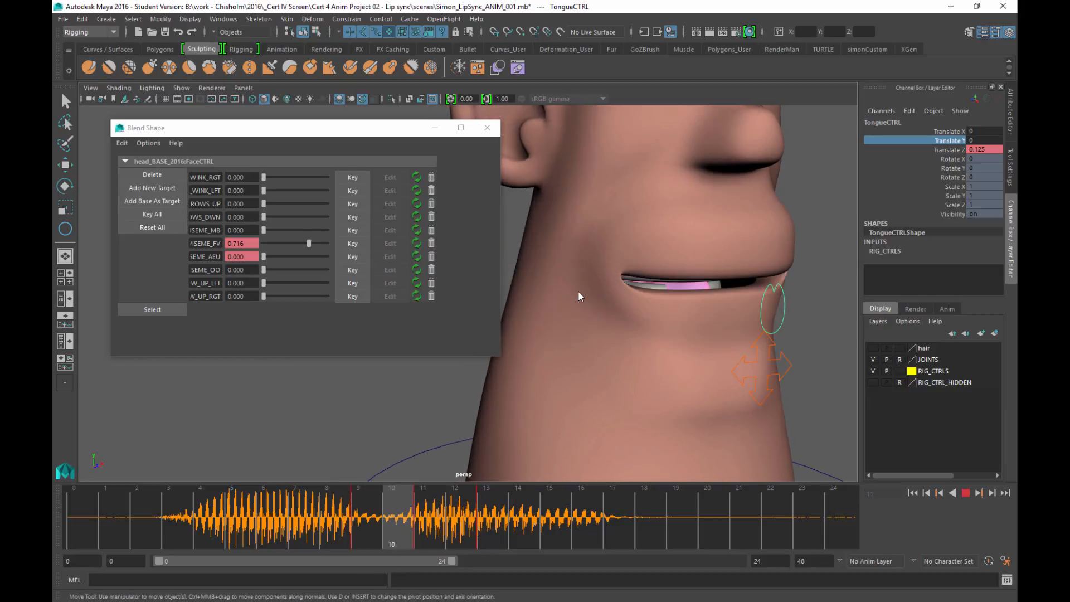
key(alt+v)
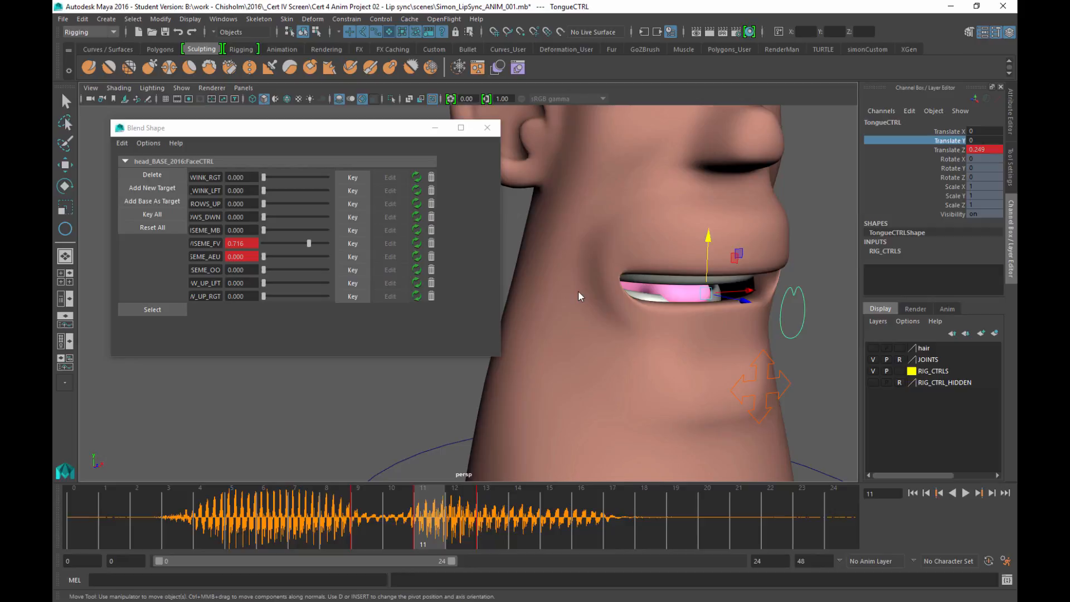
Step: Key the tongue control's Translate Y at 0 on frame 9
key(comma)
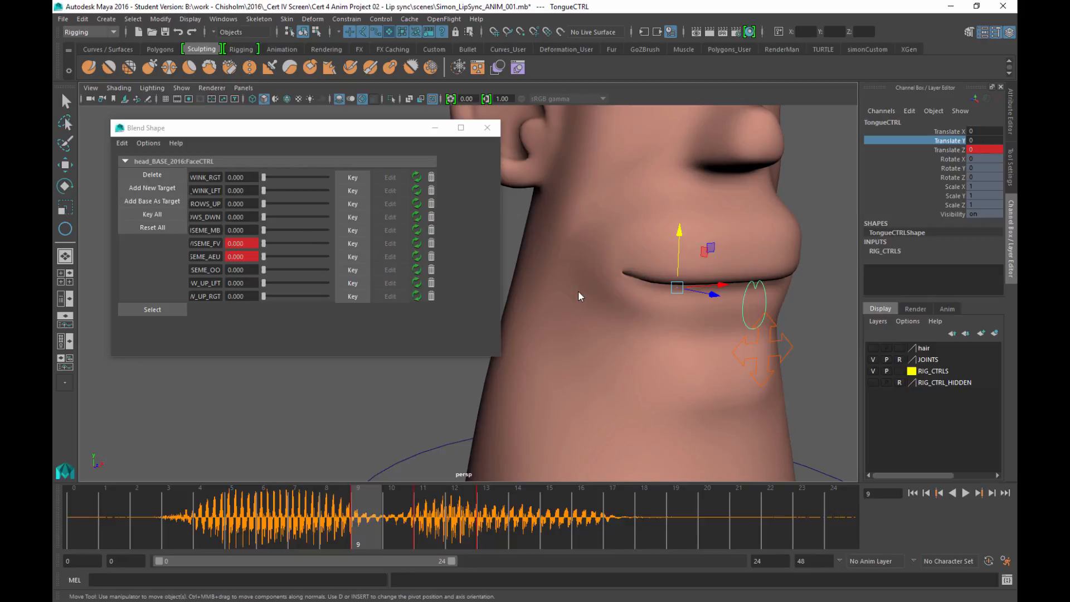
right_click(950, 141)
click(949, 162)
Step: On frame 11, raise the tongue control to about 0.066 in Translate Y and key that channel
key(period)
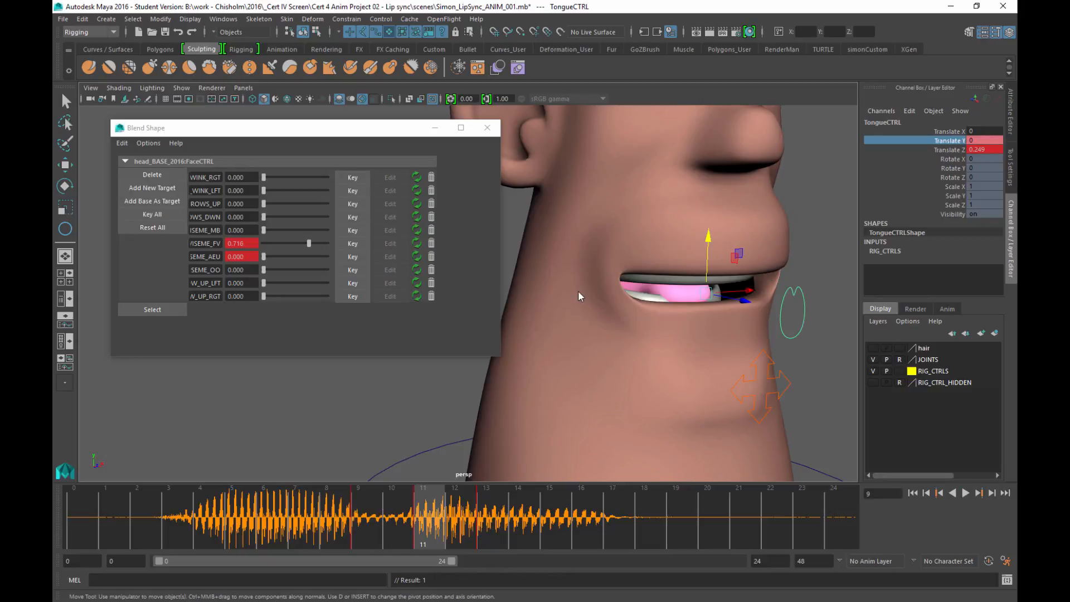
alt+drag(579, 297, 633, 295)
mouse_move(695, 237)
mouse_down()
mouse_move(695, 222)
mouse_move(666, 238)
mouse_move(665, 230)
mouse_up()
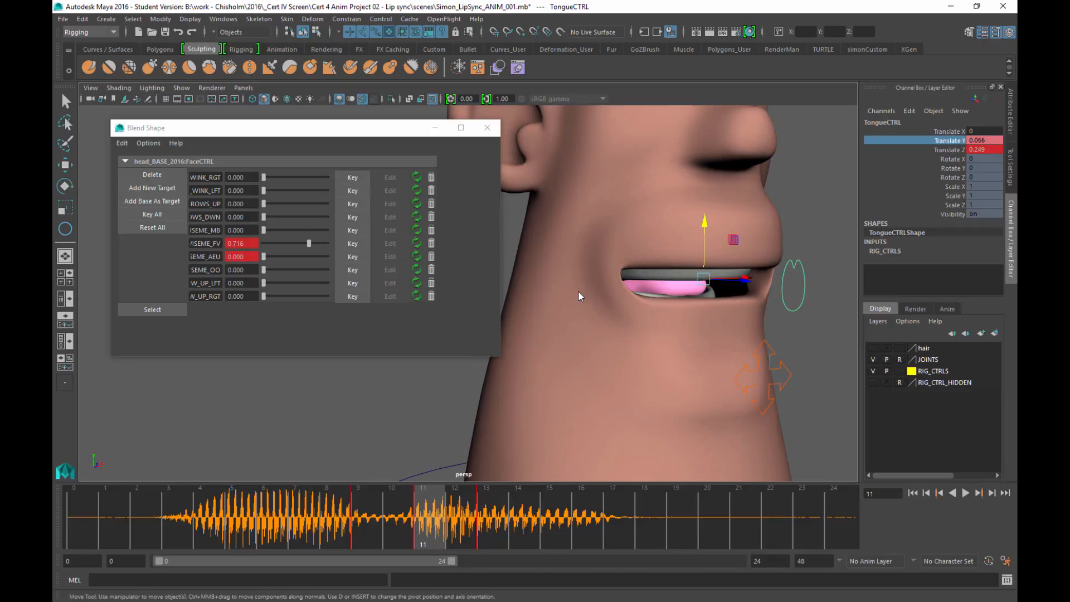
right_click(949, 140)
click(949, 159)
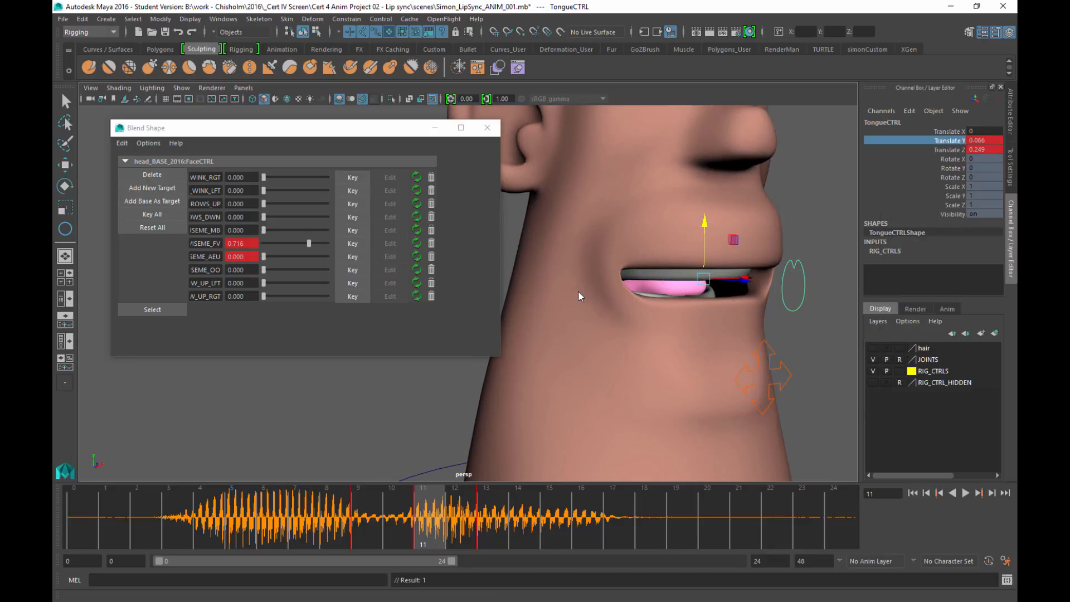
Step: On frame 13, set the tongue control's Translate Y to 0, key it and replay the animation
key(alt+period)
key(alt+period)
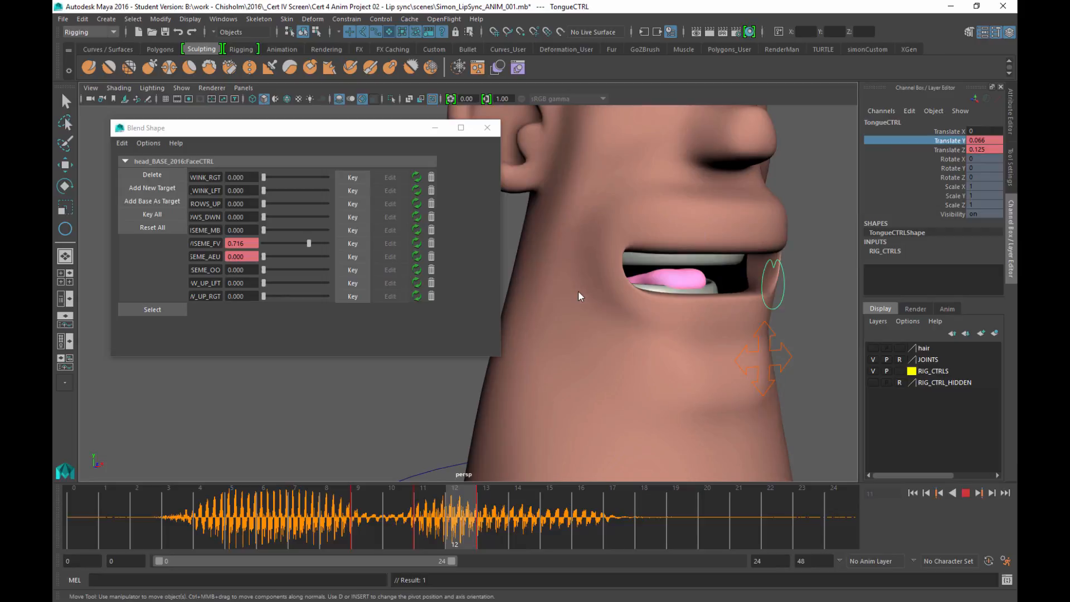
mouse_move(579, 296)
alt+mouse_down()
mouse_move(568, 324)
mouse_move(592, 323)
alt+mouse_up()
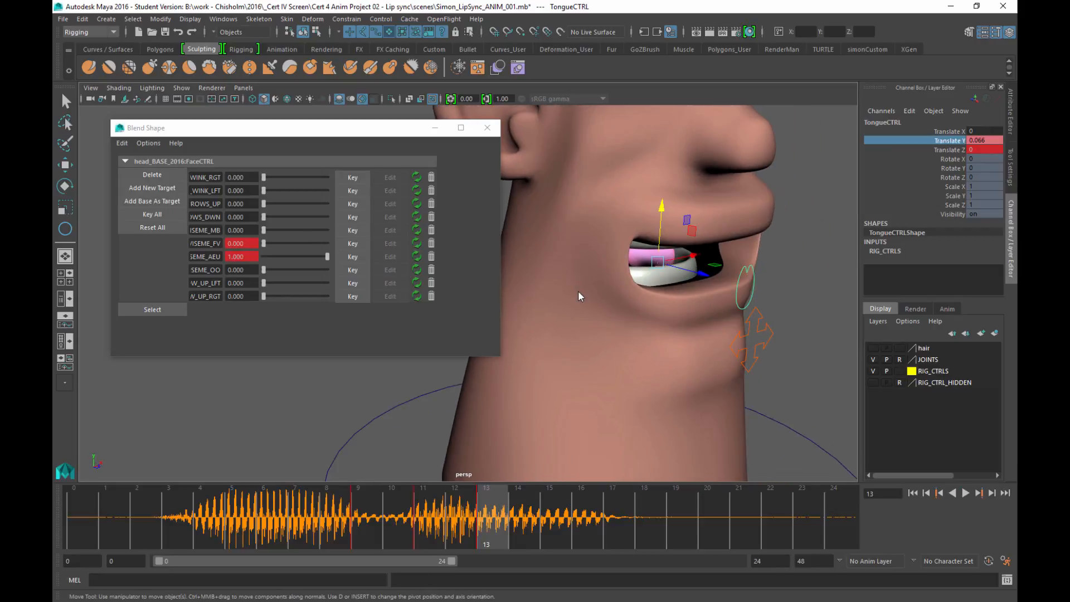
click(984, 140)
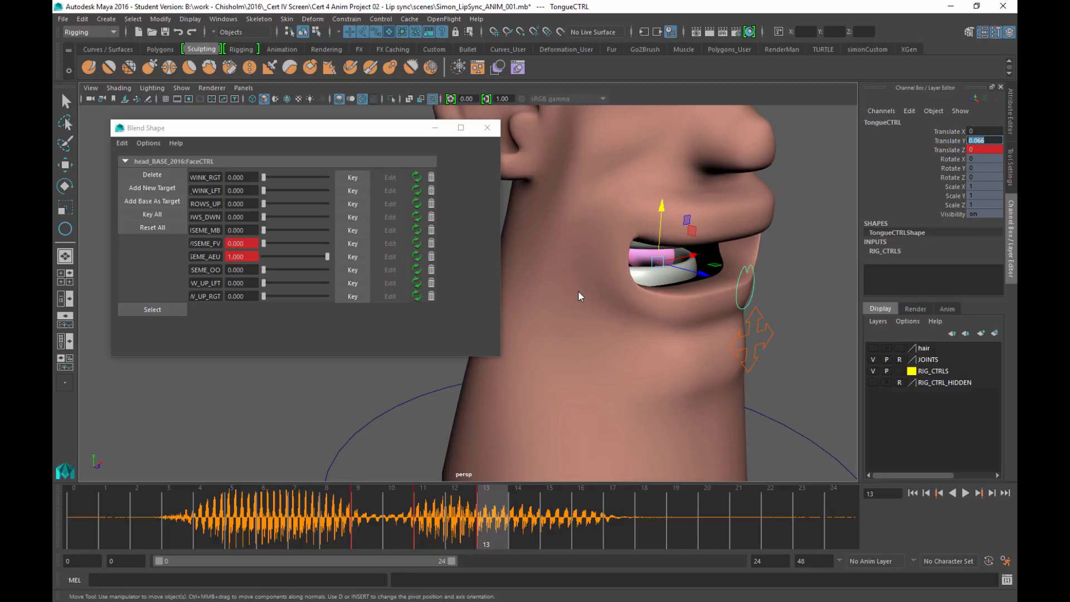
text(0)
key(Return)
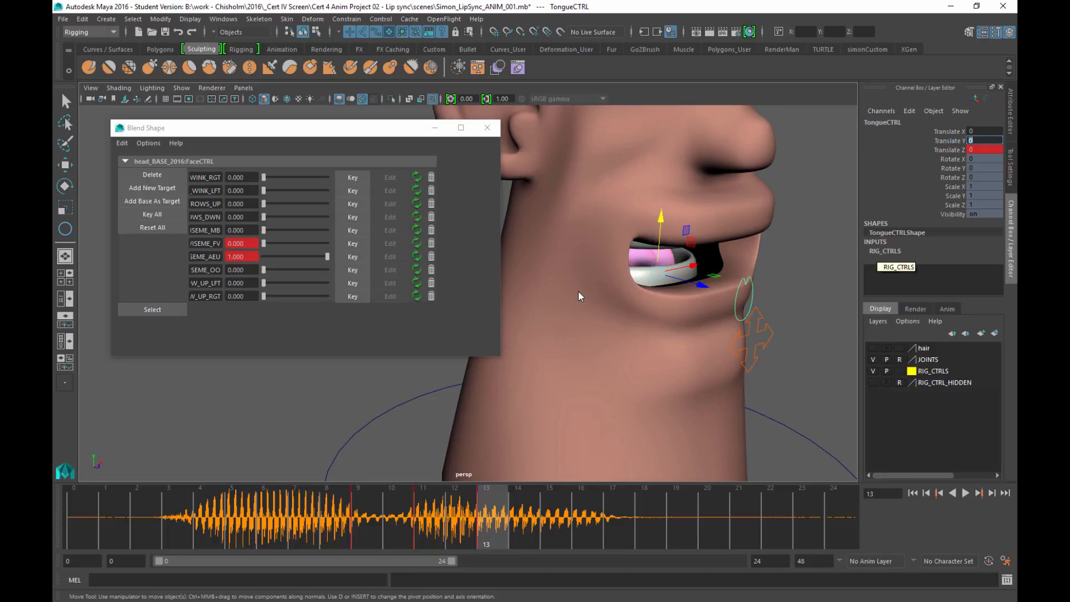
click(949, 140)
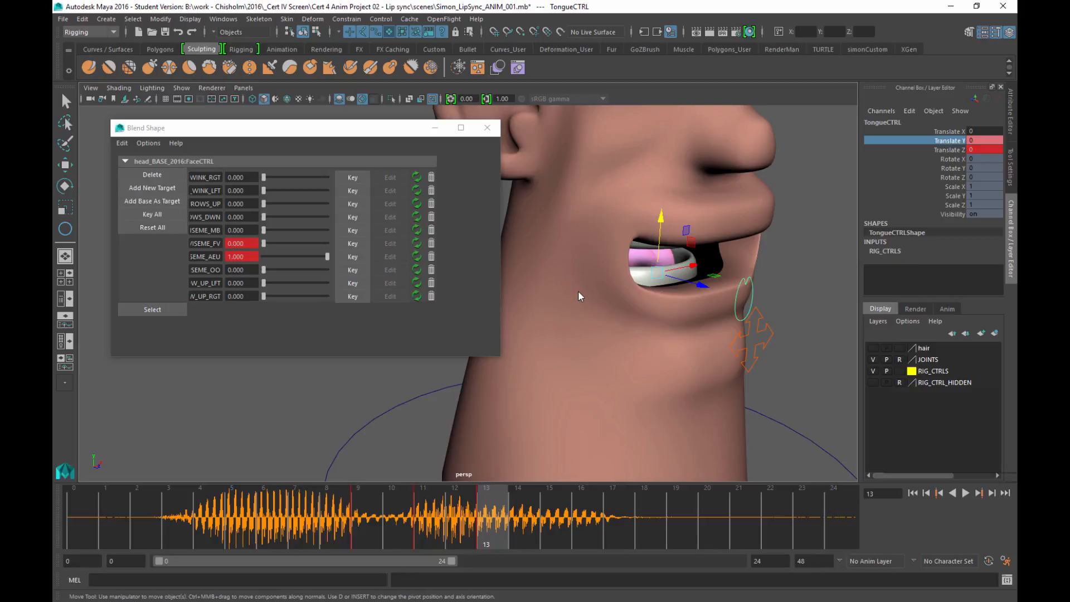
right_click(949, 140)
click(925, 161)
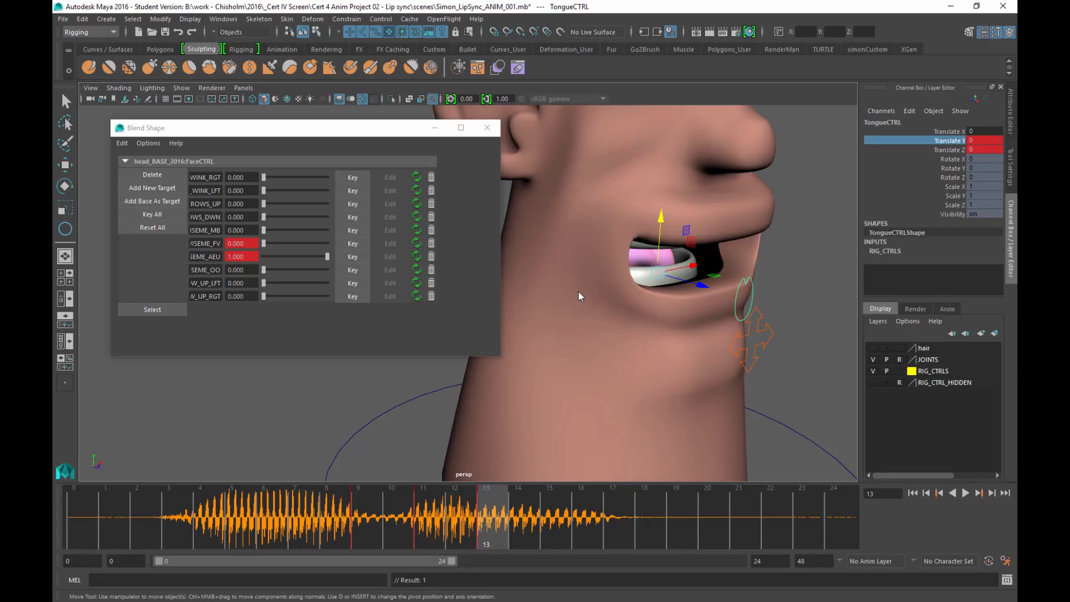
key(alt+v)
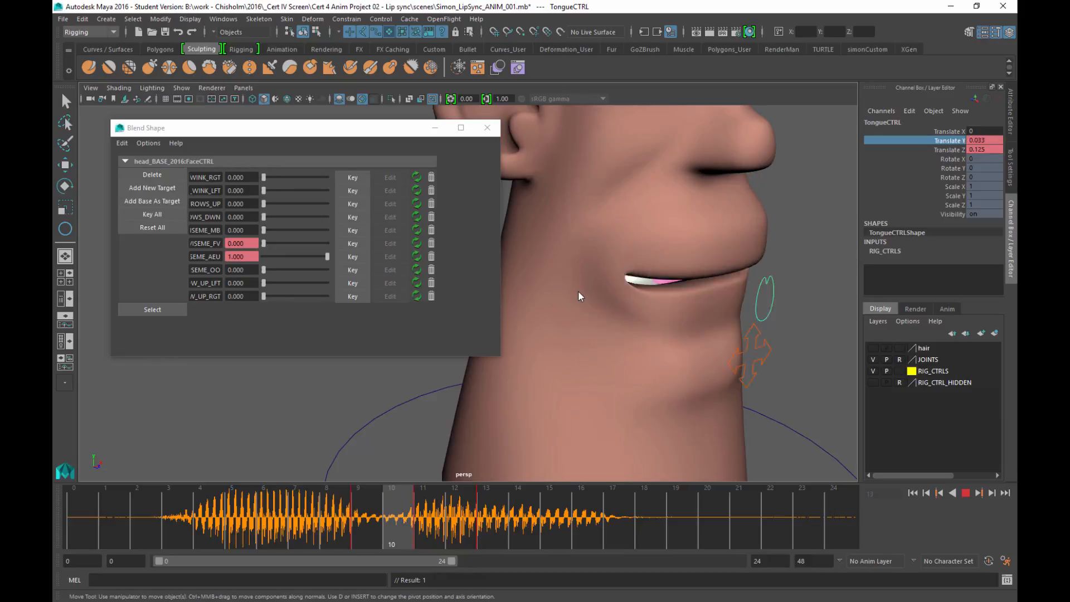
Step: Replay the lip sync while viewing the whole head from the side round to the front, and return to frame 0
key(alt+v)
alt+right_drag(578, 296, 502, 296)
alt+drag(579, 296, 524, 296)
alt+right_drag(579, 296, 607, 296)
alt+drag(578, 296, 613, 296)
alt+middle_drag(579, 296, 582, 340)
alt+right_drag(578, 296, 552, 296)
alt+drag(579, 296, 549, 297)
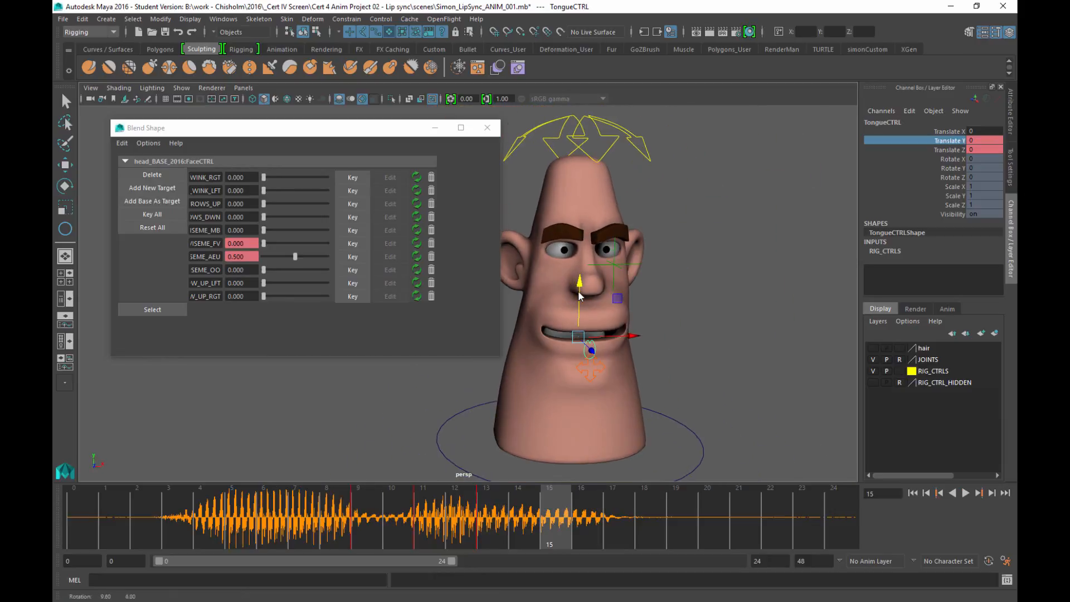
alt+middle_drag(579, 296, 595, 284)
key(alt+shift+v)
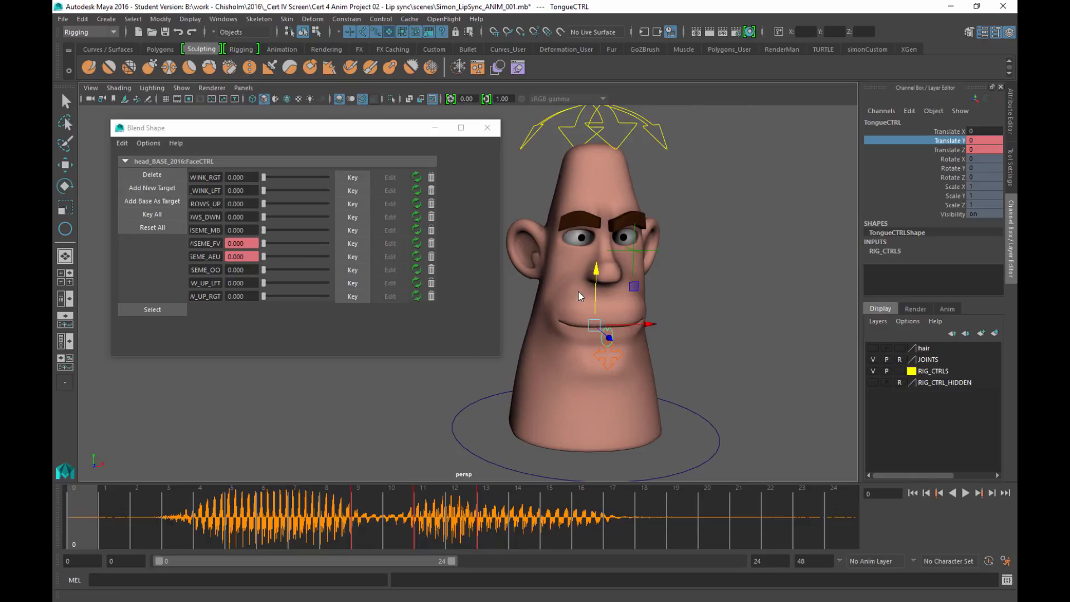
Step: Deselect the tongue control and replay the full lip sync to review it without the manipulator
key(q)
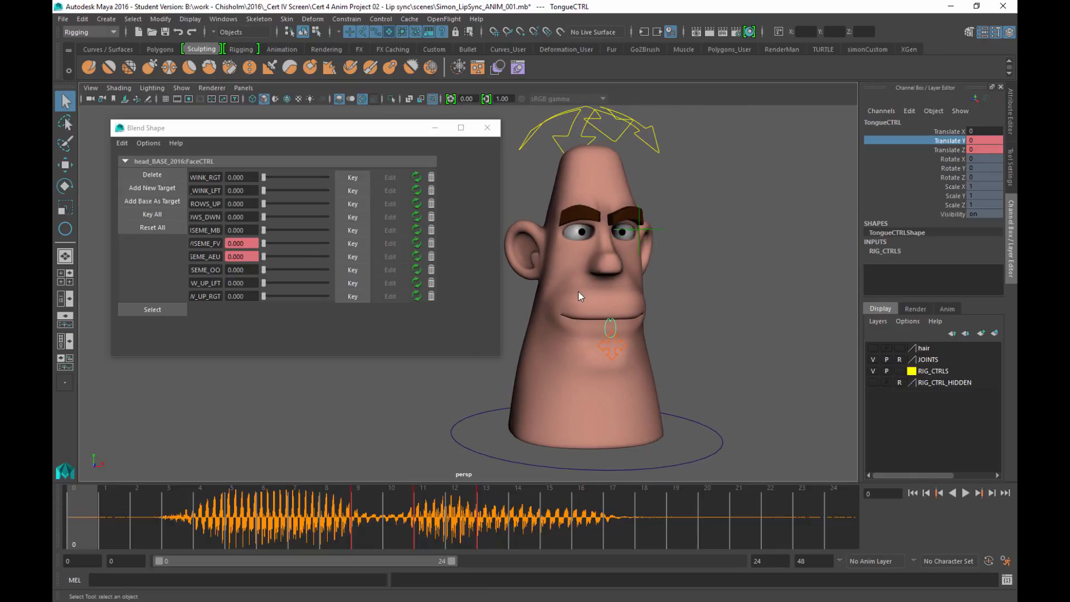
click(579, 296)
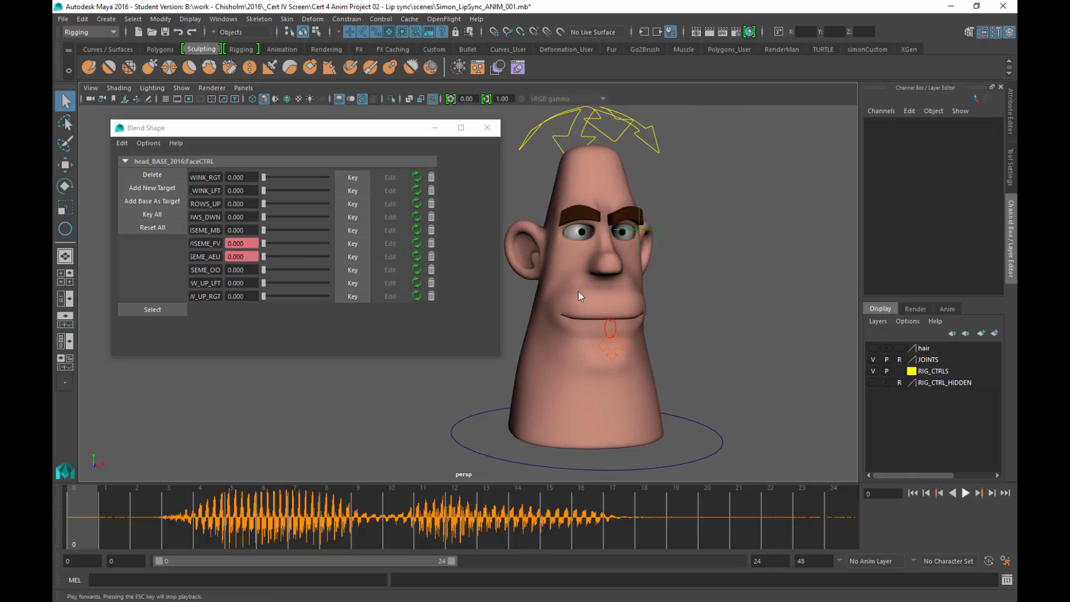
key(alt+v)
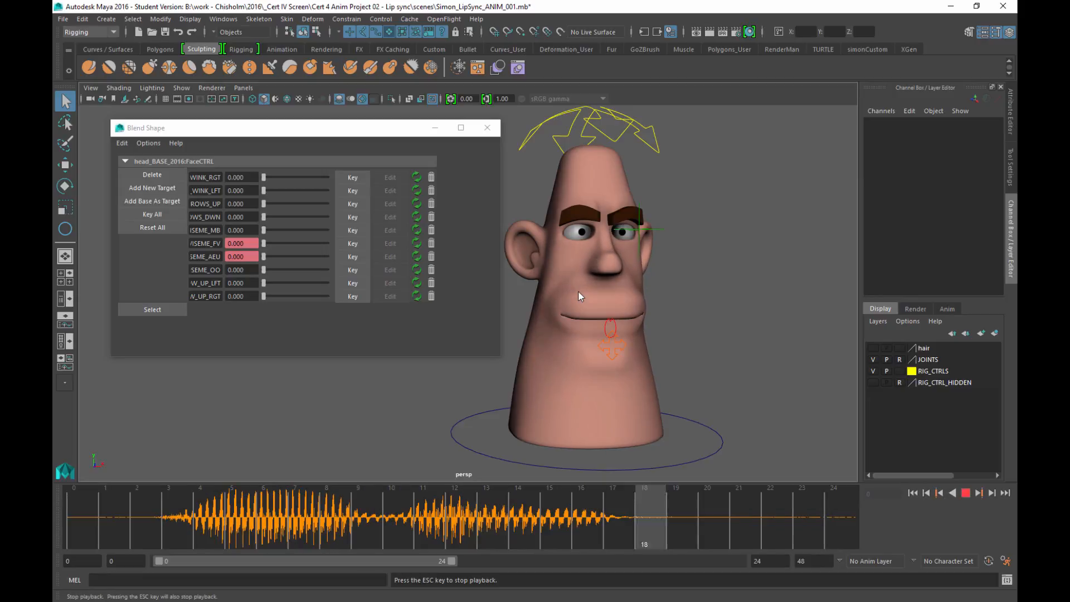
key(Escape)
key(alt+v)
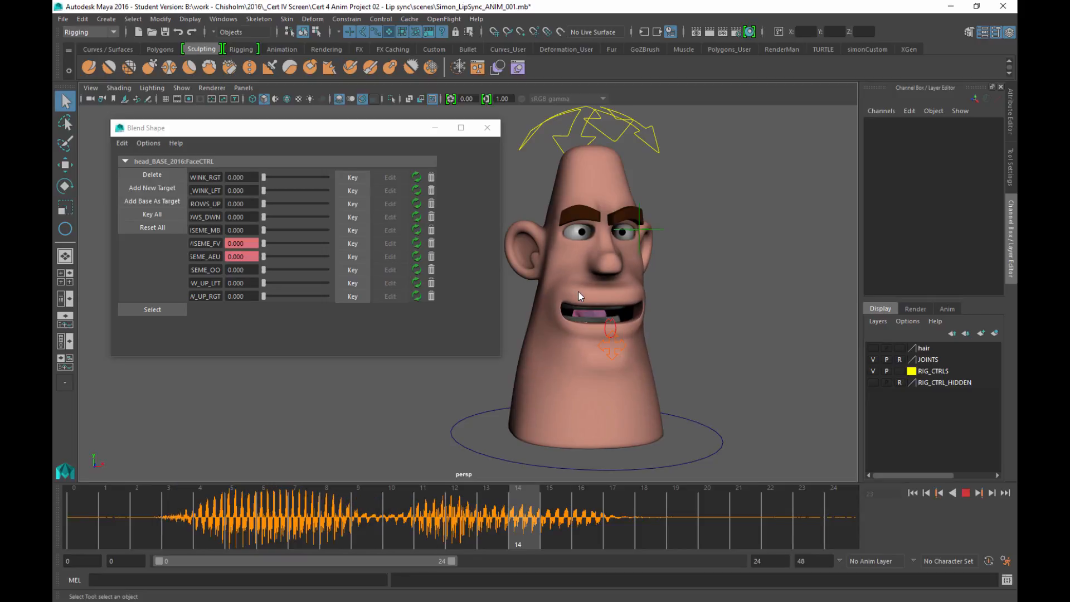
key(Escape)
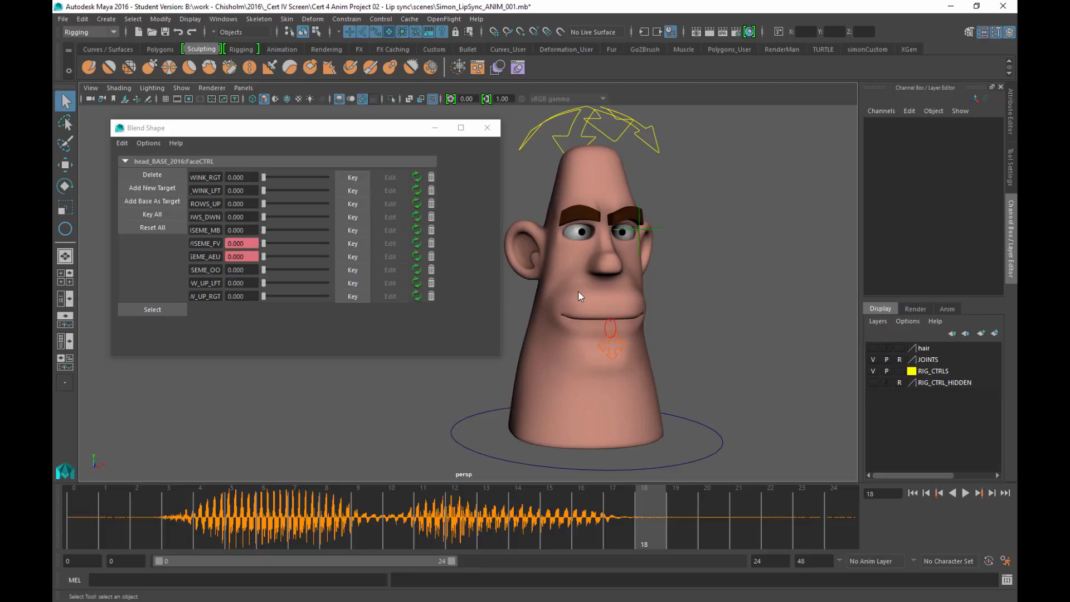
Step: On frame 9, set the AEU viseme blend shape to about 0.385 and key it
mouse_move(579, 292)
alt+mouse_down()
mouse_move(546, 292)
mouse_move(563, 293)
alt+mouse_up()
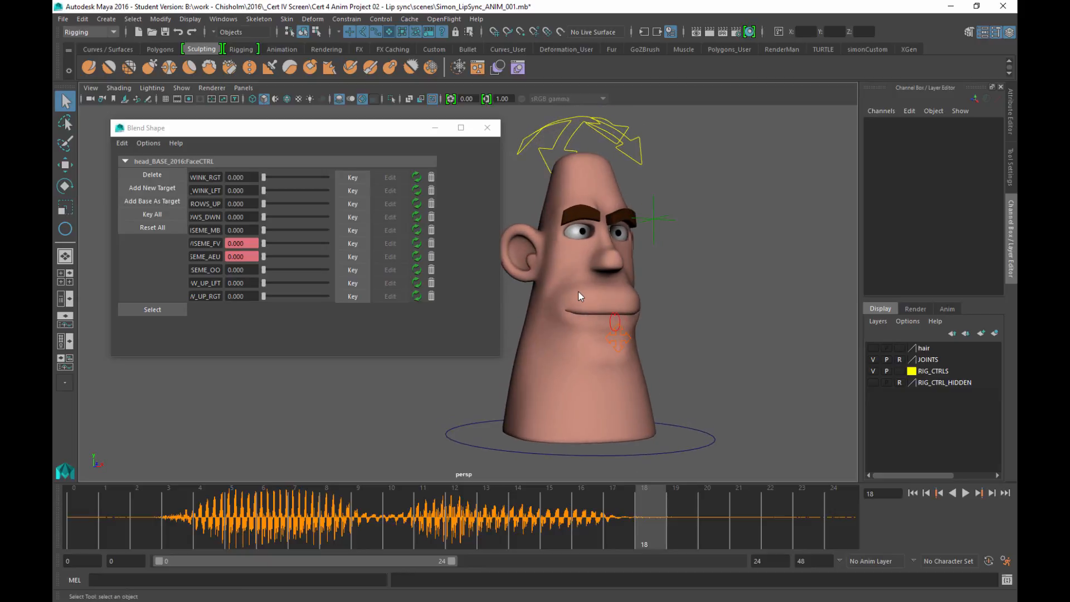
scroll(579, 292, up, 1)
key(comma)
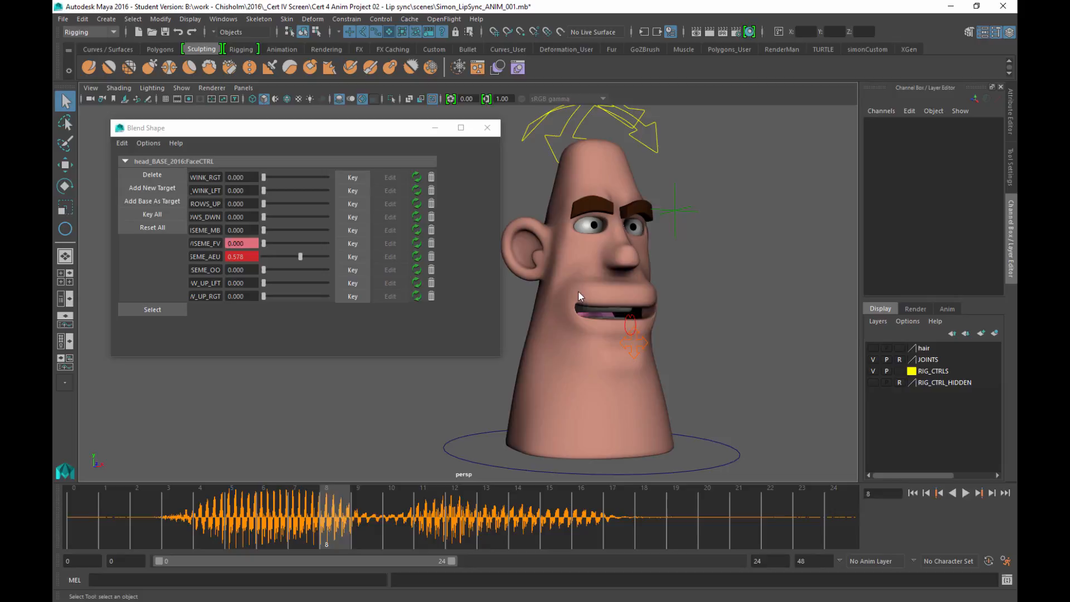
key(alt+v)
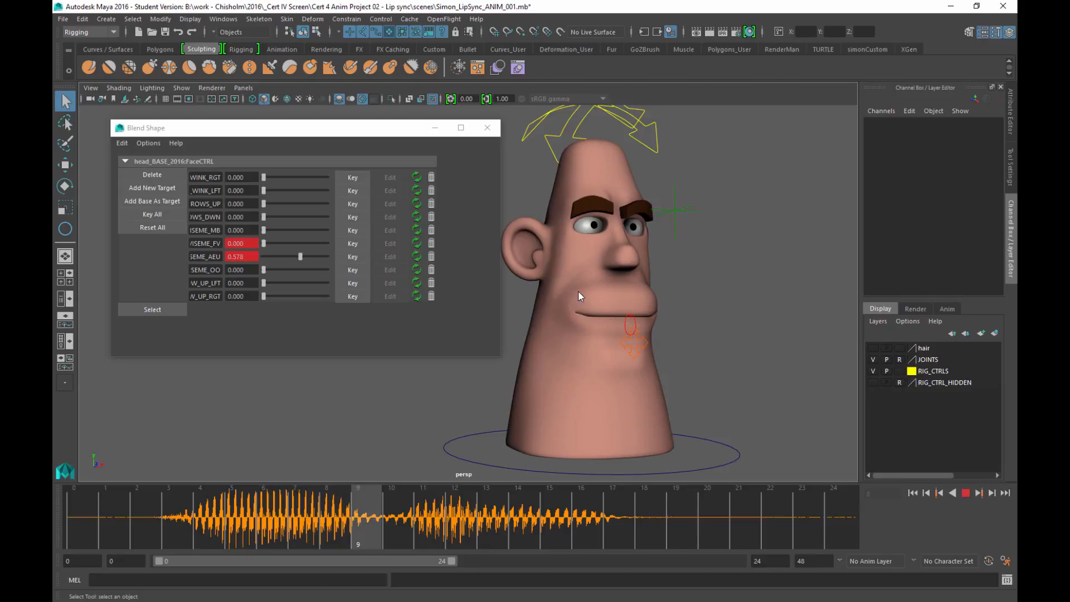
key(alt+v)
drag(264, 257, 288, 257)
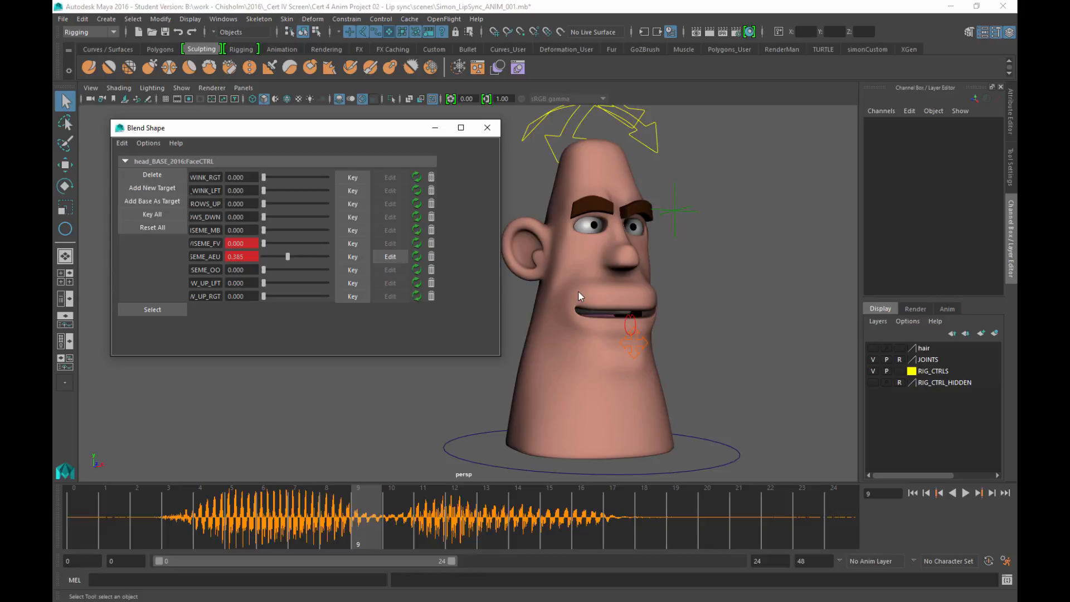
click(353, 257)
click(352, 257)
Step: Step through frames 11 to 15 to examine how the mouth shape moves from the FV viseme to the AEU viseme
mouse_move(366, 519)
mouse_down()
mouse_move(243, 518)
mouse_move(556, 518)
mouse_move(430, 518)
mouse_up()
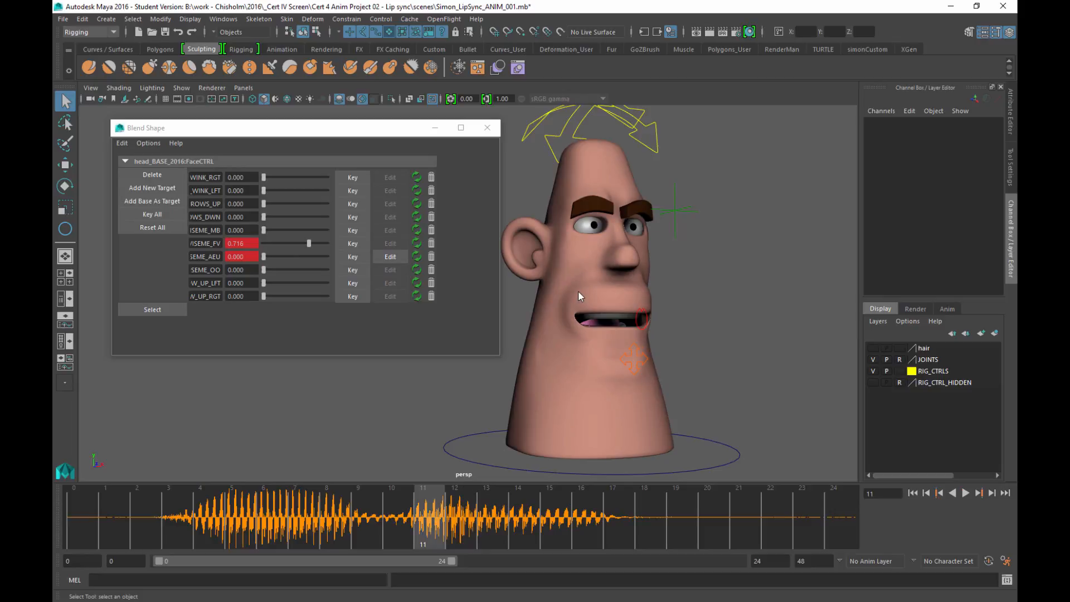
key(alt+period)
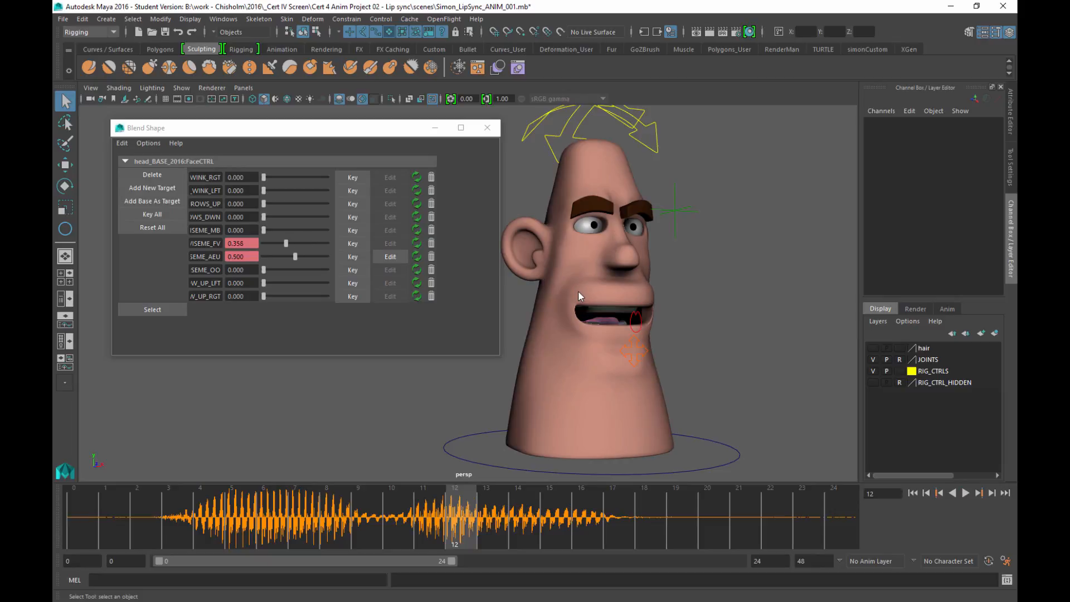
key(alt+period)
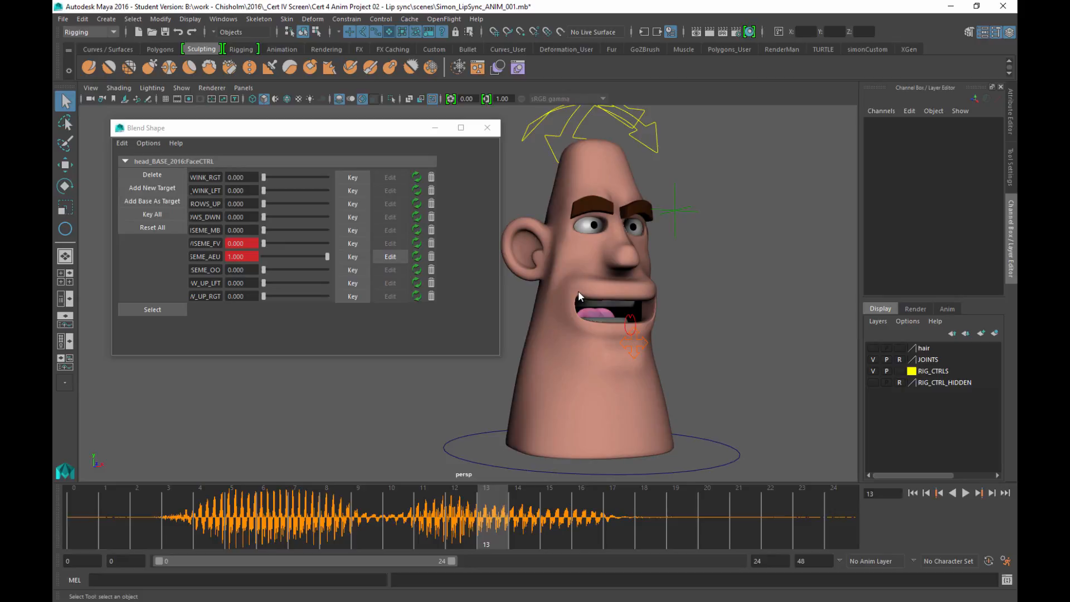
key(alt+comma)
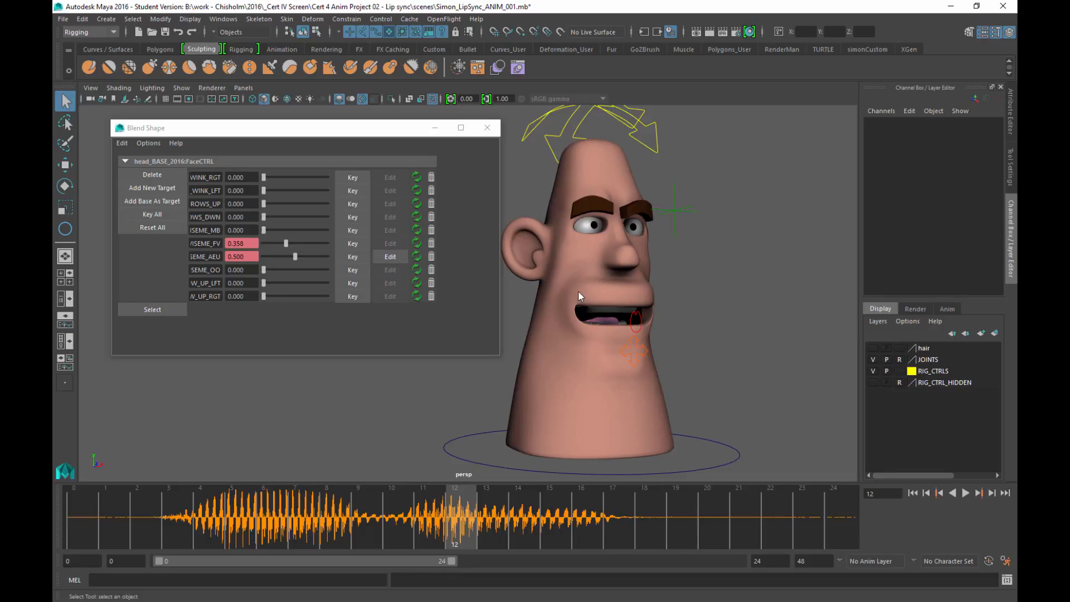
key(alt+comma)
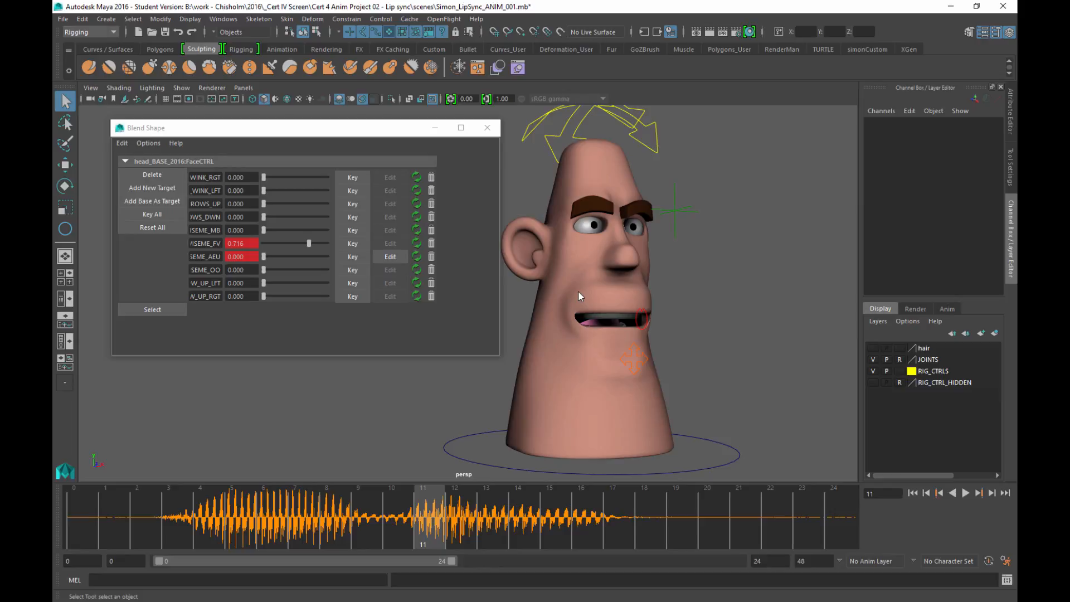
key(alt+period)
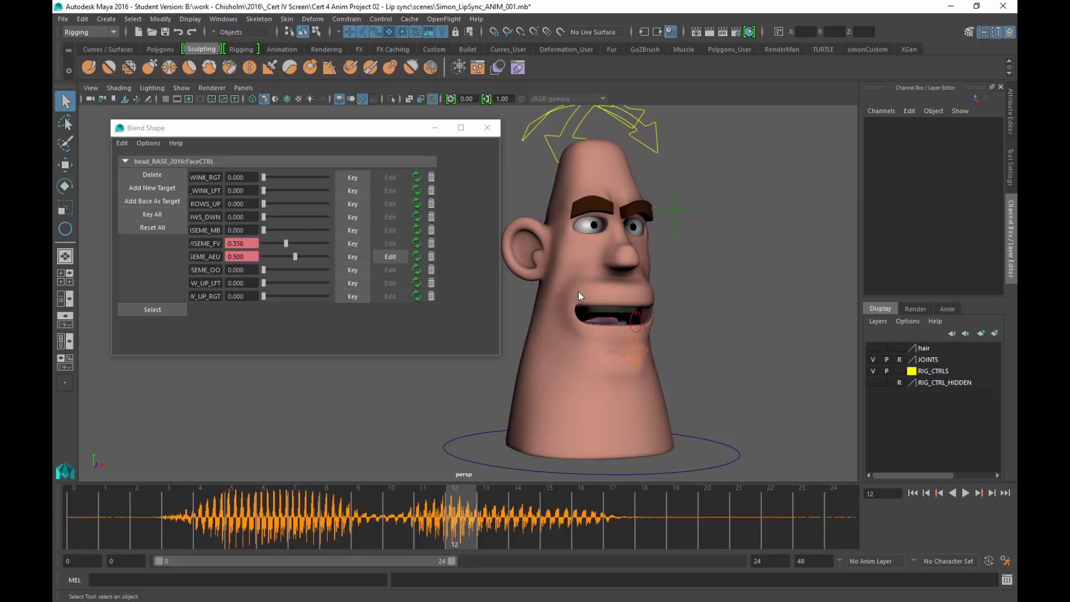
key(alt+period)
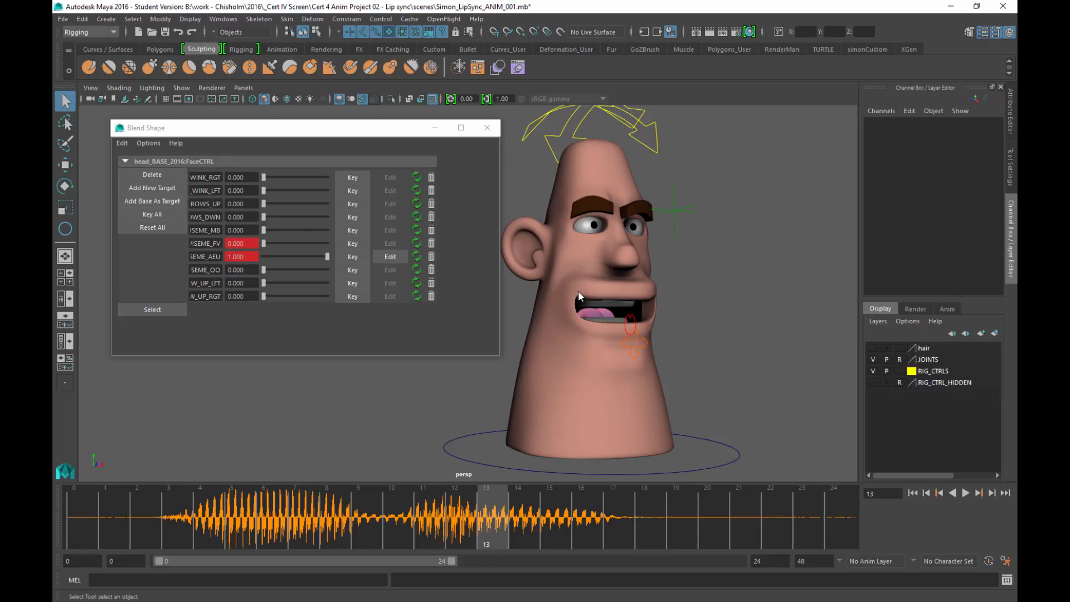
key(alt+period)
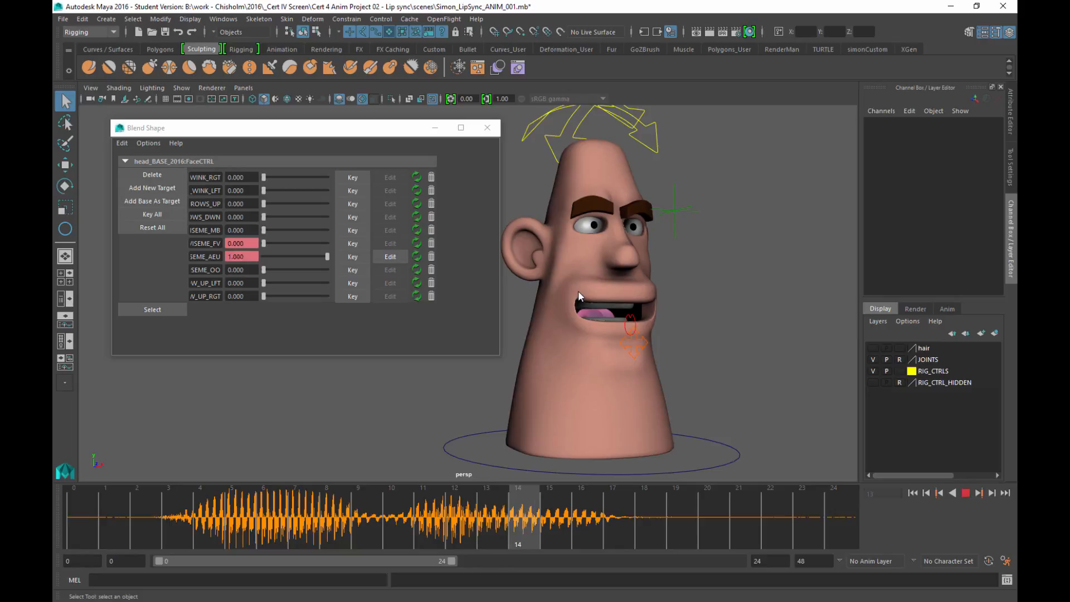
key(alt+period)
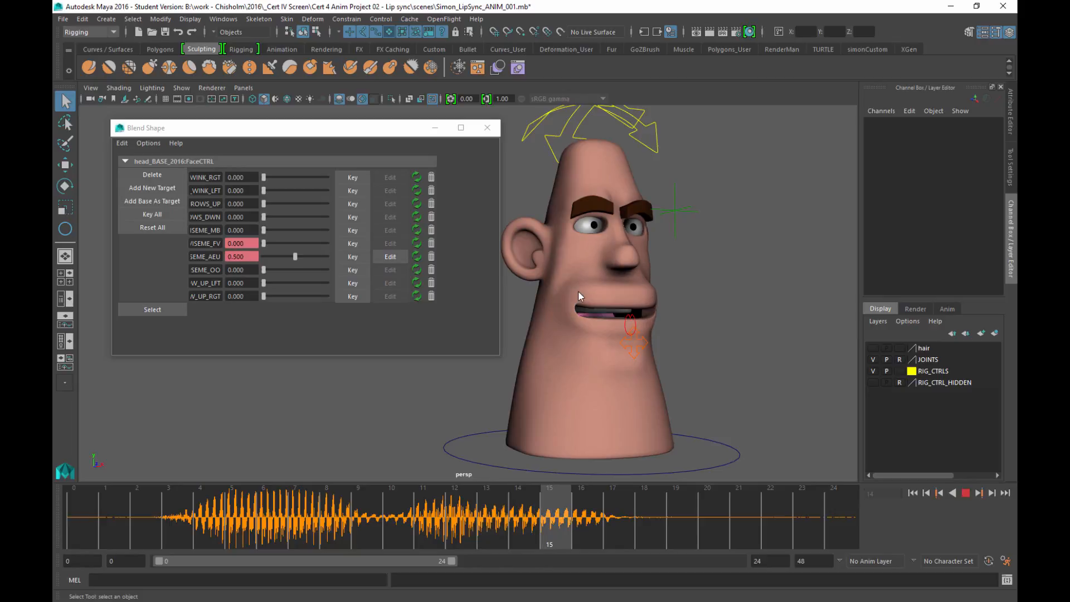
key(alt+period)
Step: Replay the whole lip sync several times to check the mouth timing against the audio
key(alt+v)
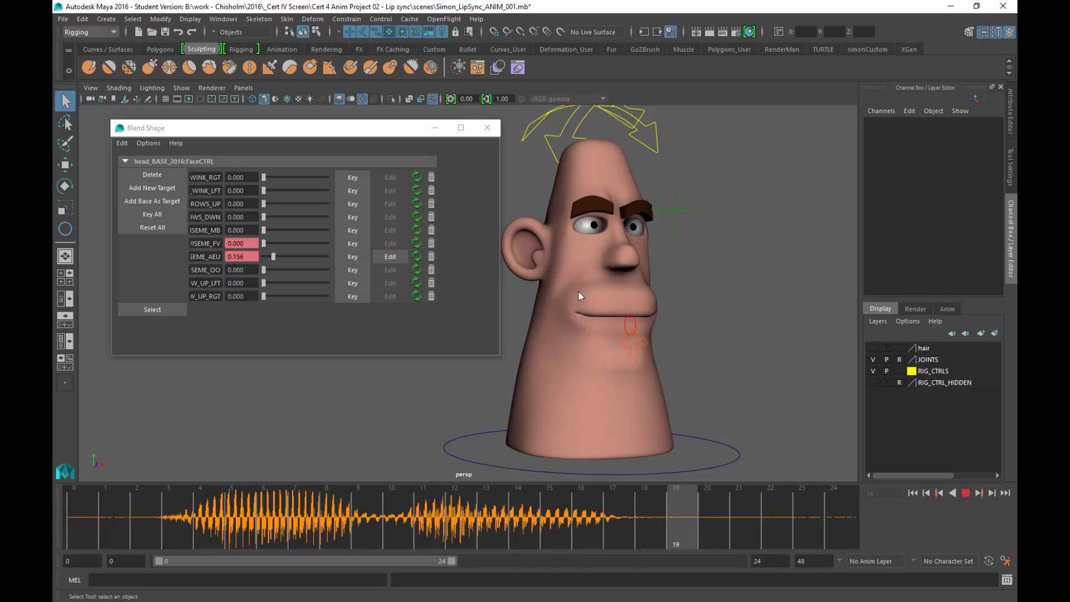
key(alt+v)
key(alt+v)
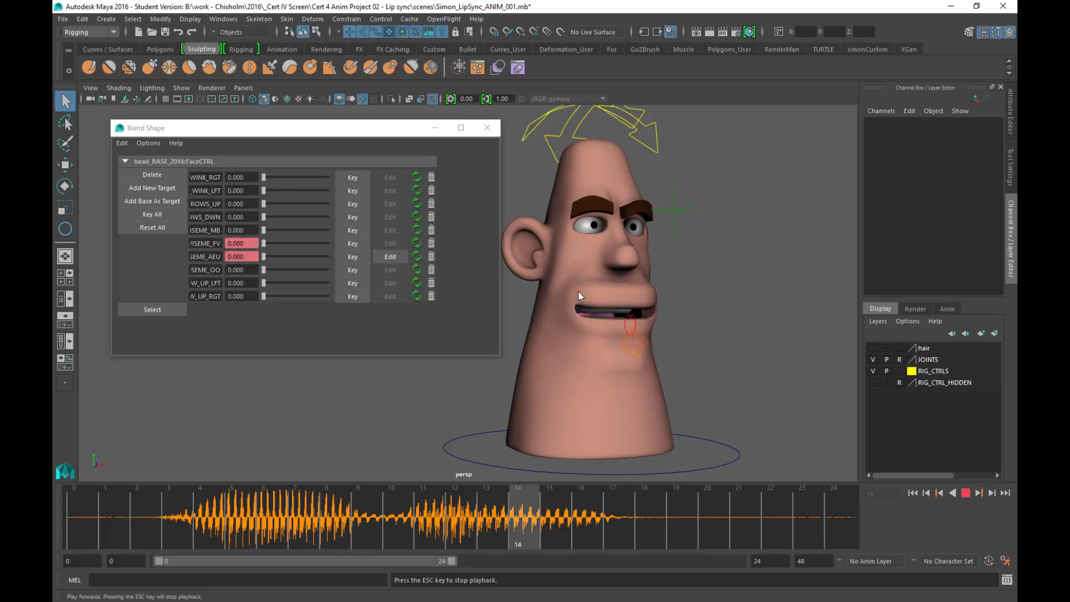
key(alt+v)
key(alt+v)
key(alt+v)
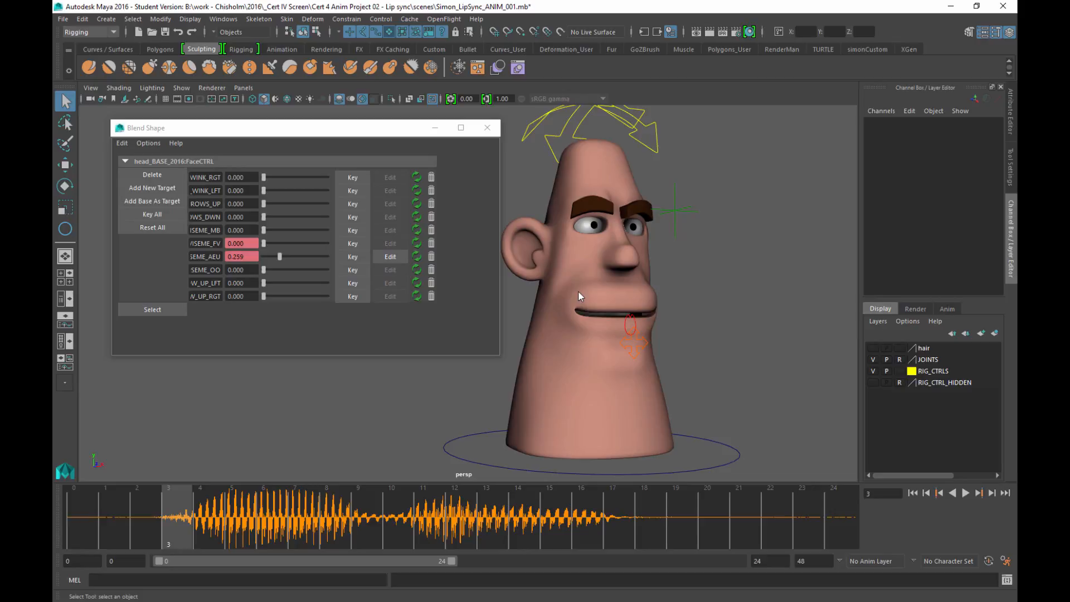
Step: On frame 0, lower the eye target control to about -0.425 in Translate Y and key that channel
key(alt+shift+v)
mouse_move(579, 292)
alt+mouse_down()
mouse_move(600, 295)
mouse_move(580, 293)
alt+mouse_up()
key(ctrl+z)
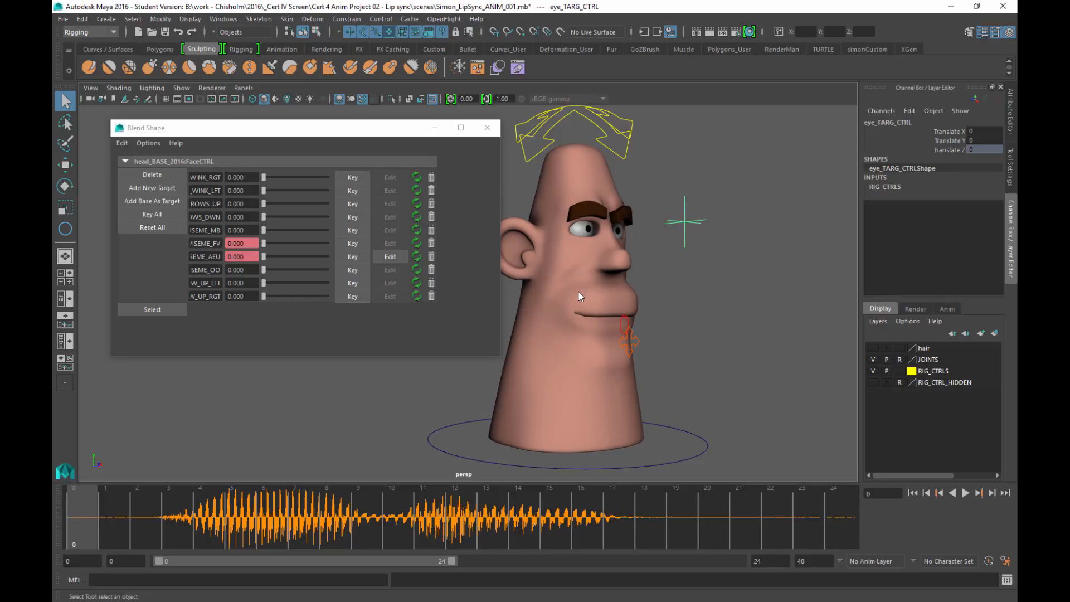
key(w)
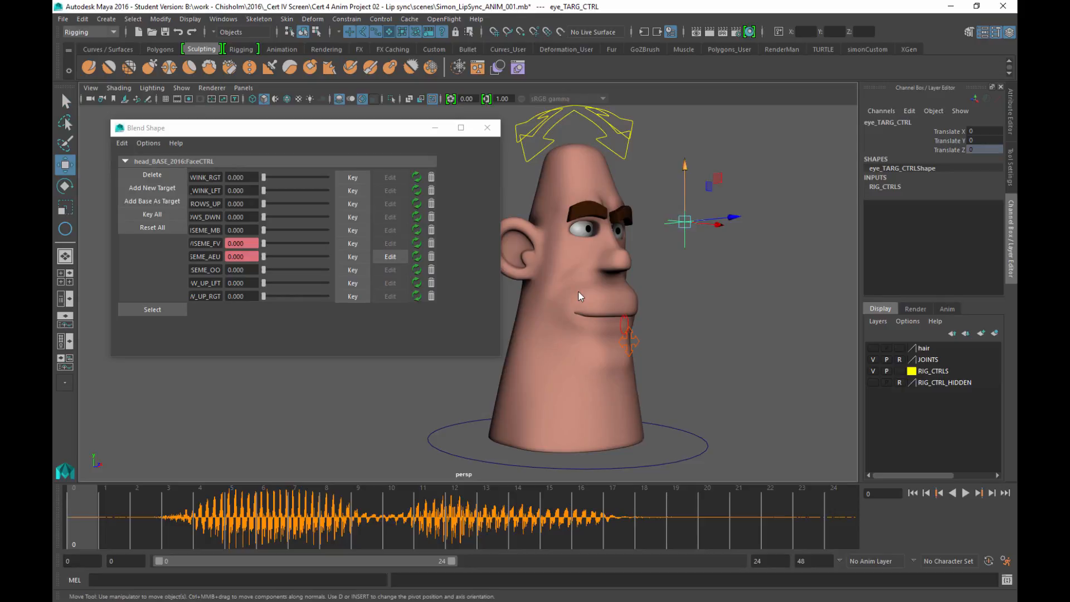
drag(684, 167, 685, 203)
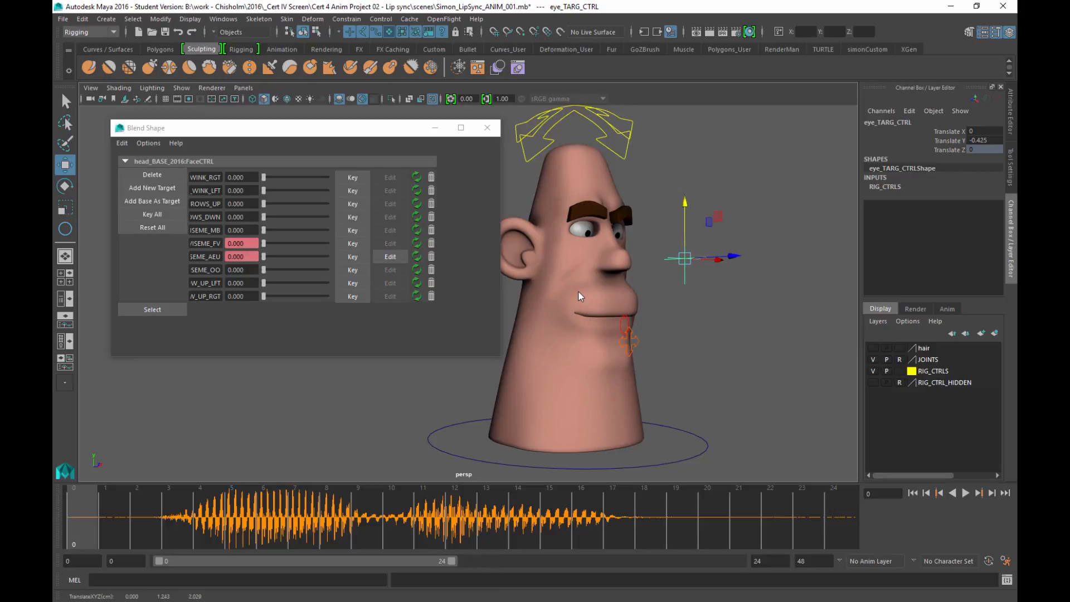
click(949, 141)
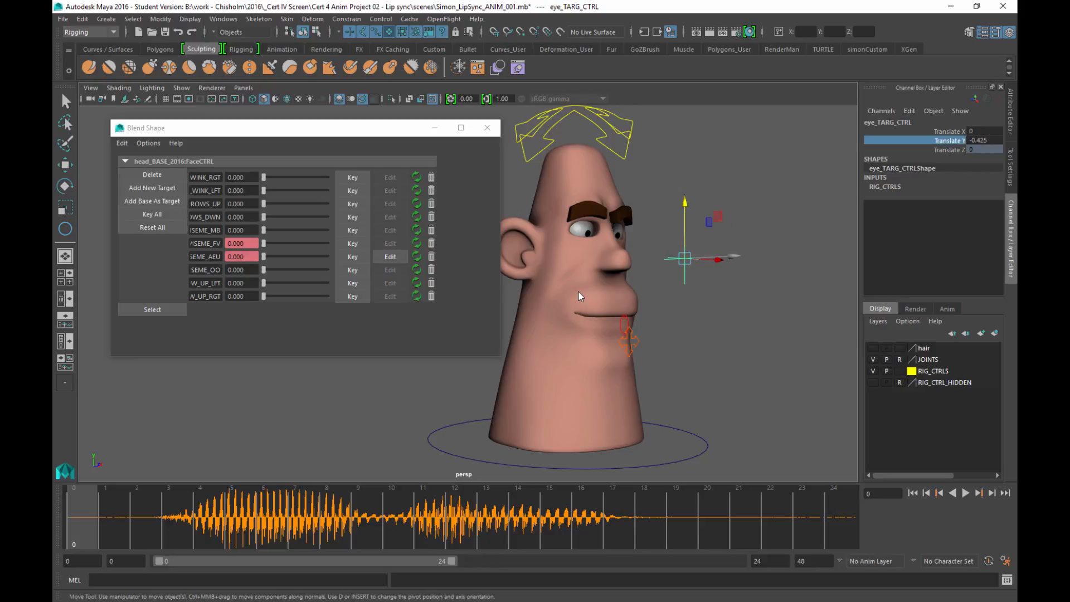
right_click(949, 140)
click(914, 157)
Step: Hold the eye target control's Translate Y at -0.425 with another key on frame 2
key(alt+v)
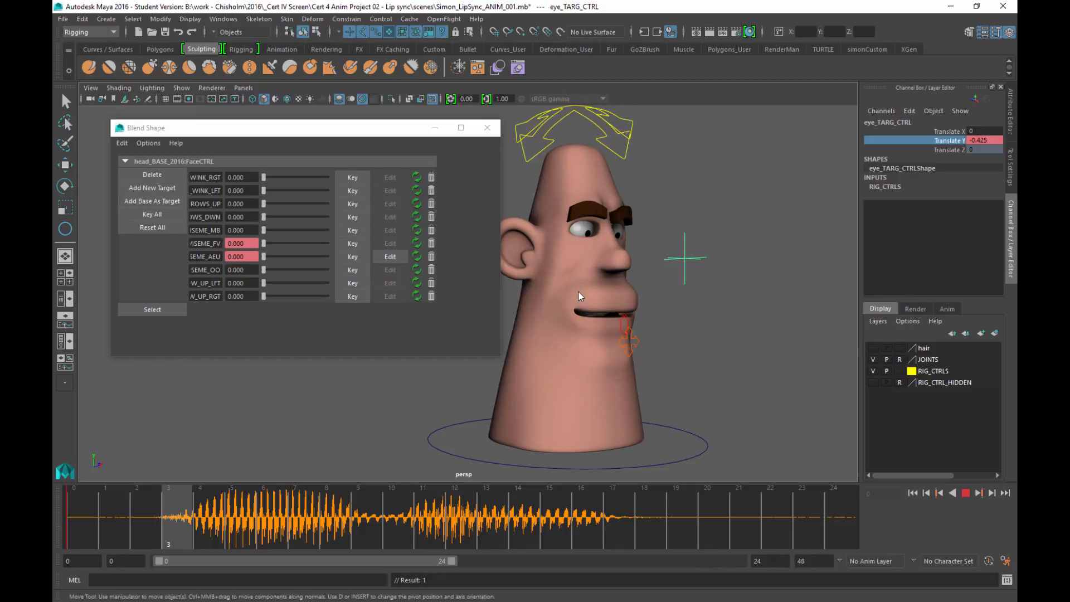
key(alt+v)
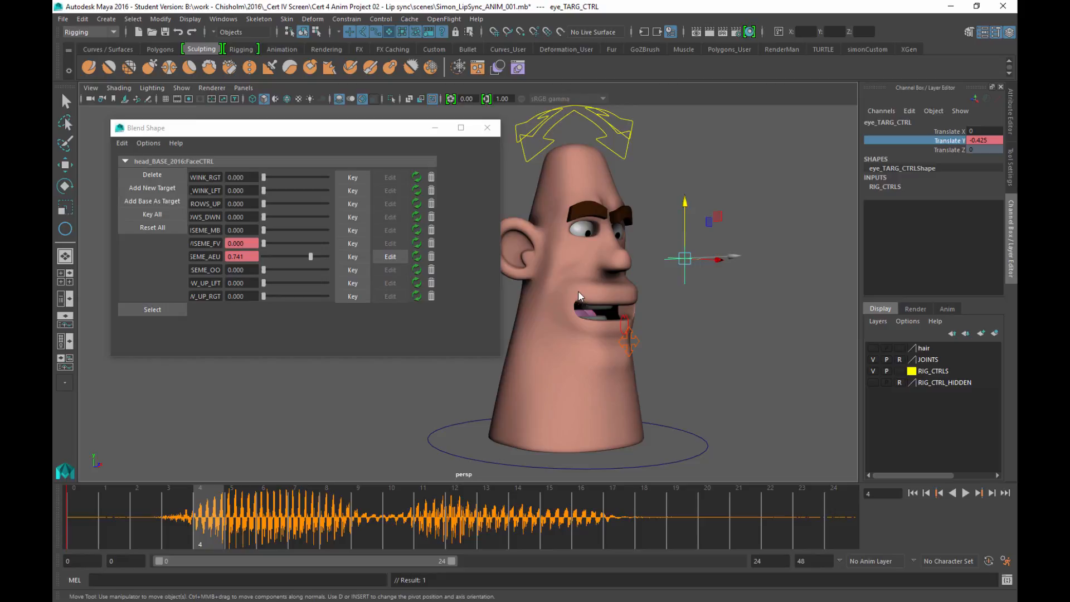
key(comma)
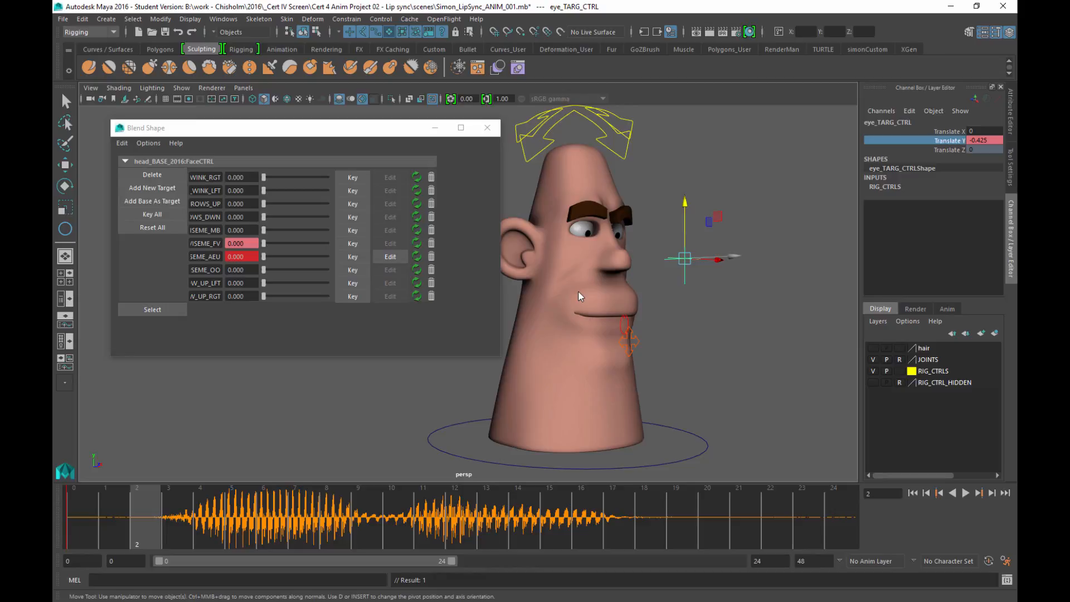
key(alt+period)
key(alt+comma)
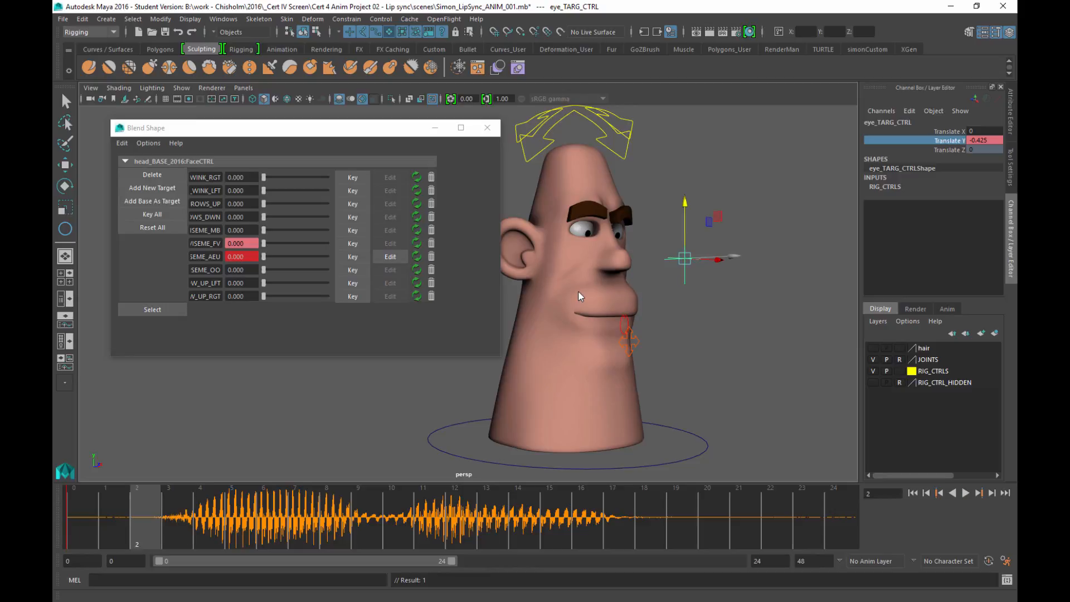
right_click(949, 141)
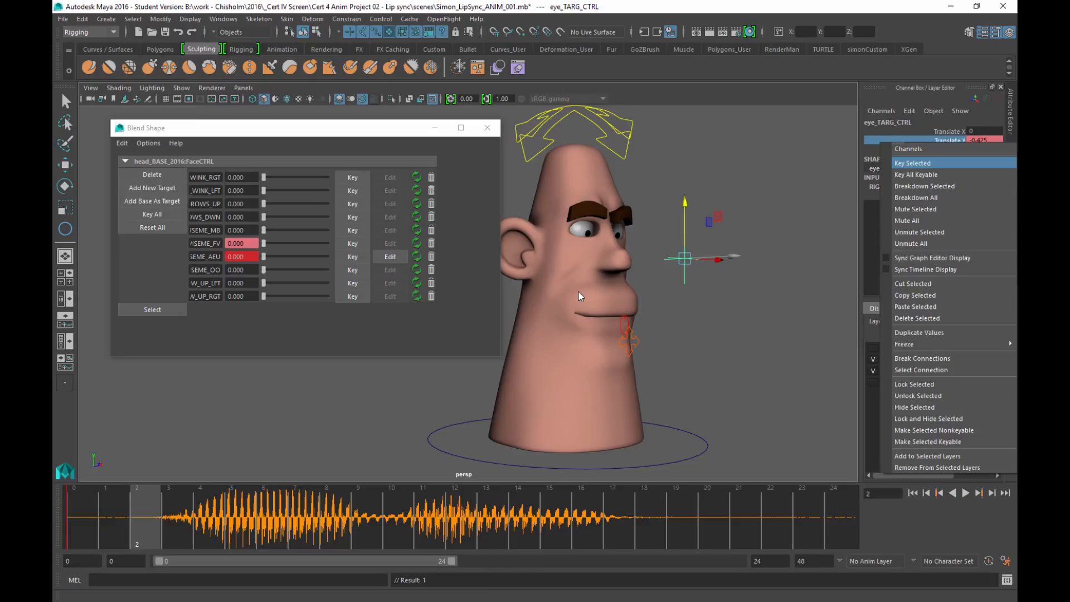
click(936, 162)
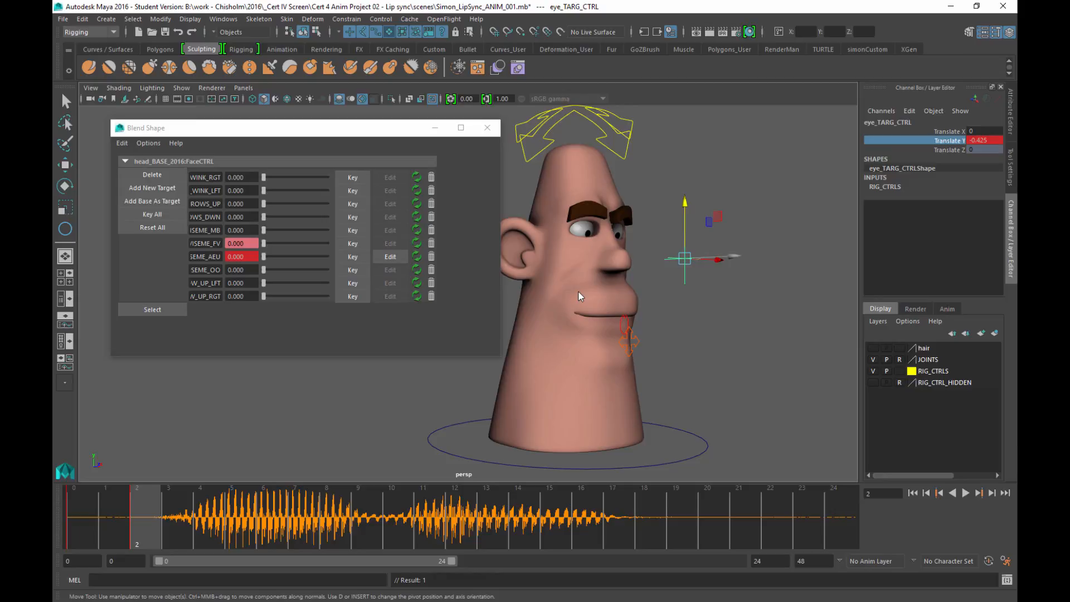
Step: On frame 4, set the eye target control's Translate Y to 0 and key that channel
key(alt+v)
key(alt+v)
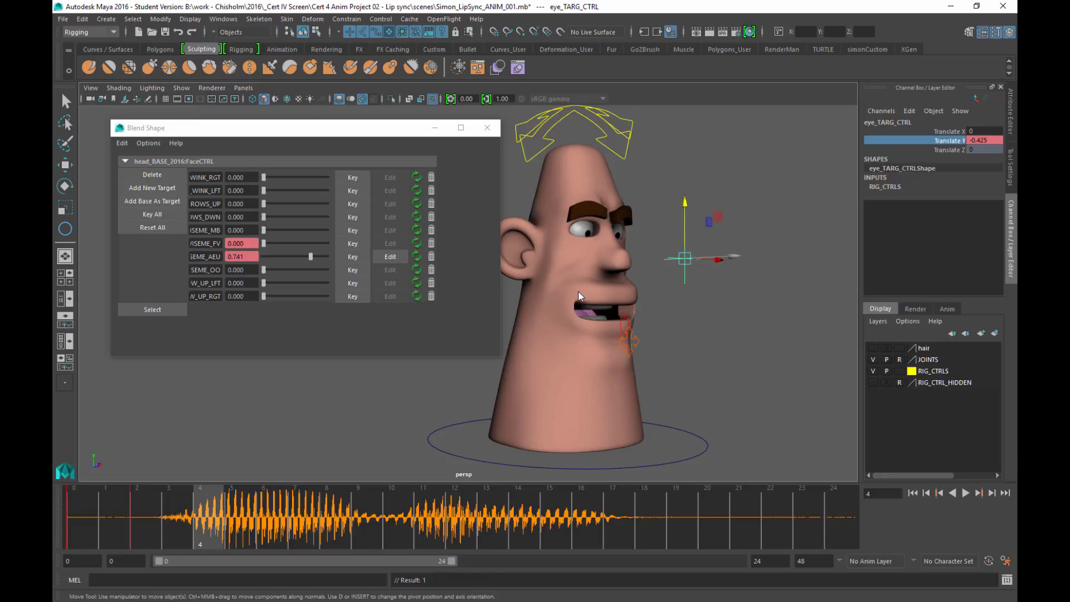
text(0)
key(Return)
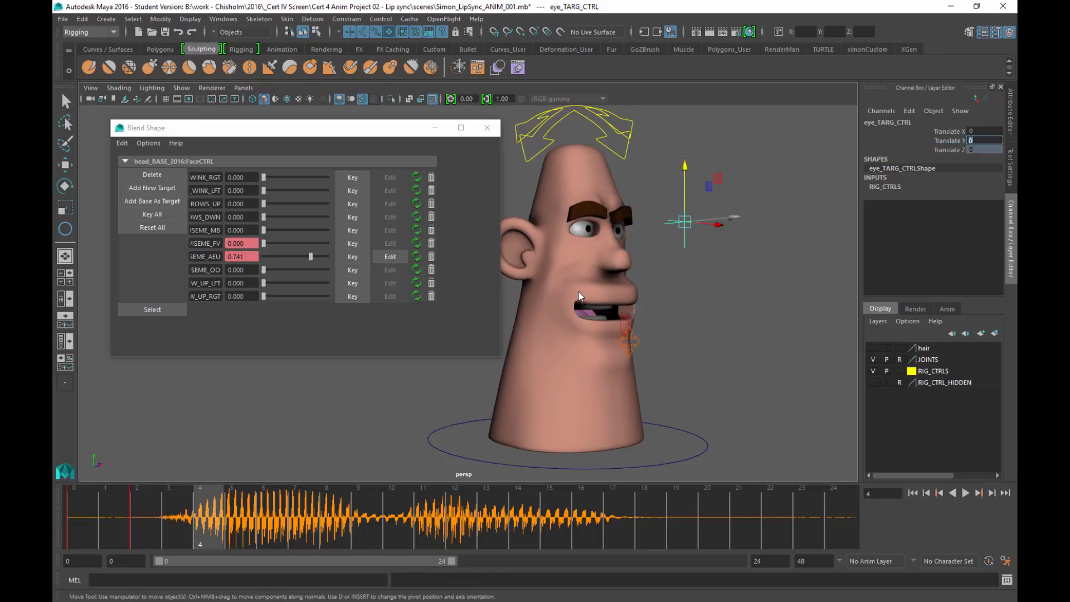
click(950, 140)
right_click(950, 141)
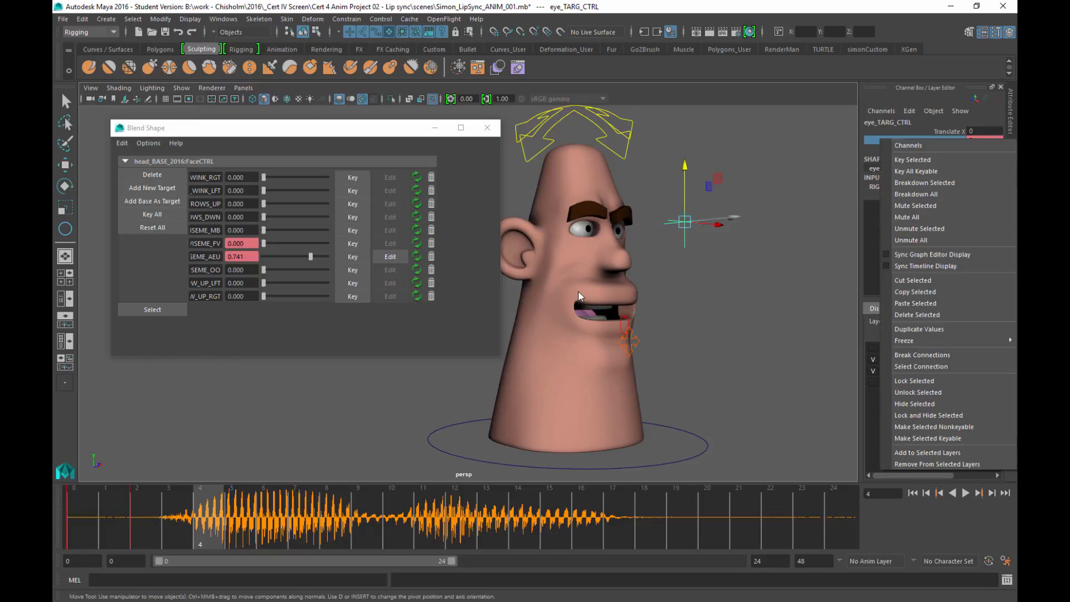
click(941, 159)
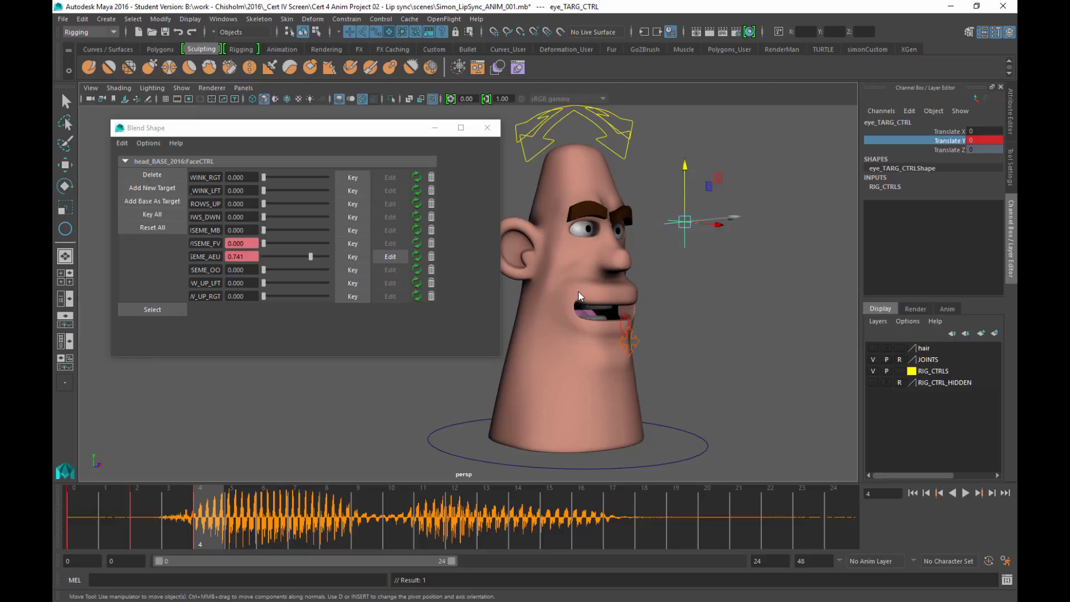
Step: Replay the eye motion, turn on auto keyframing and raise the eye target to about 0.011 in Translate Y on frame 8
key(alt+v)
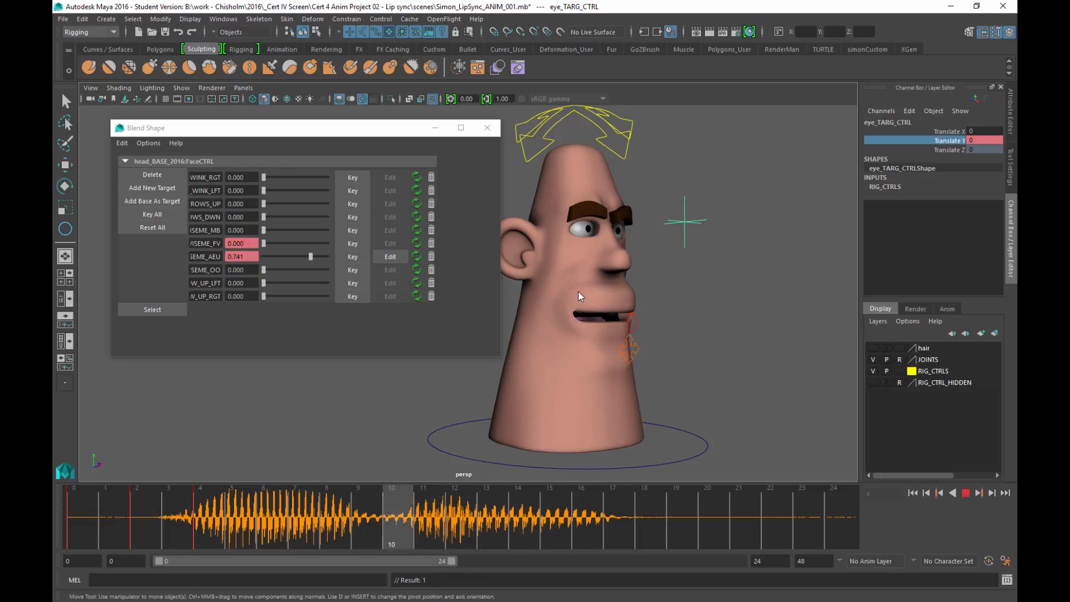
key(alt+v)
alt+drag(579, 292, 530, 299)
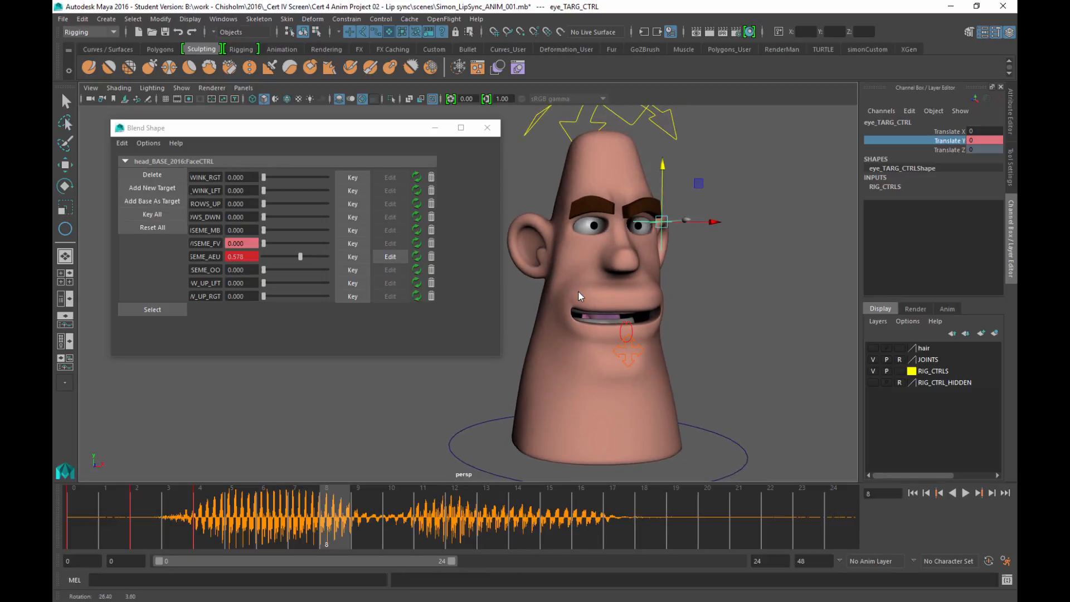
alt+middle_drag(578, 292, 547, 277)
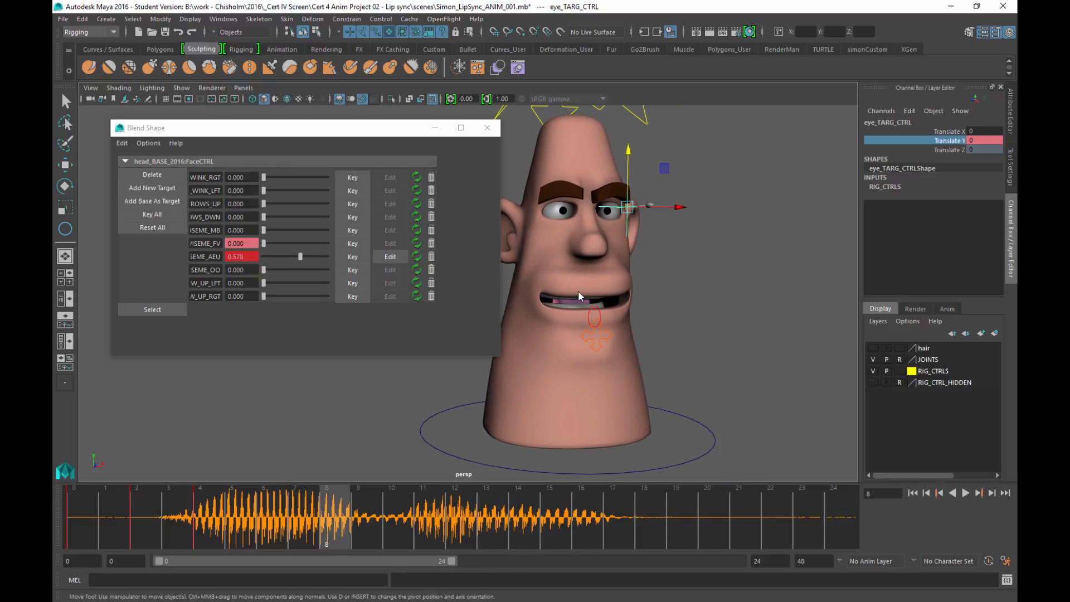
key(alt+v)
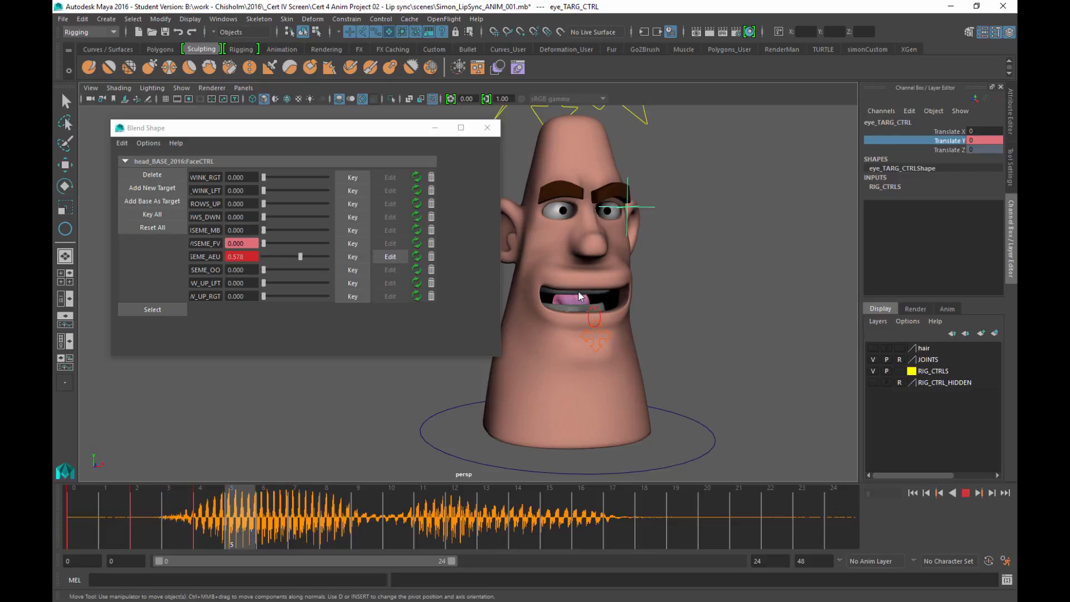
key(alt+v)
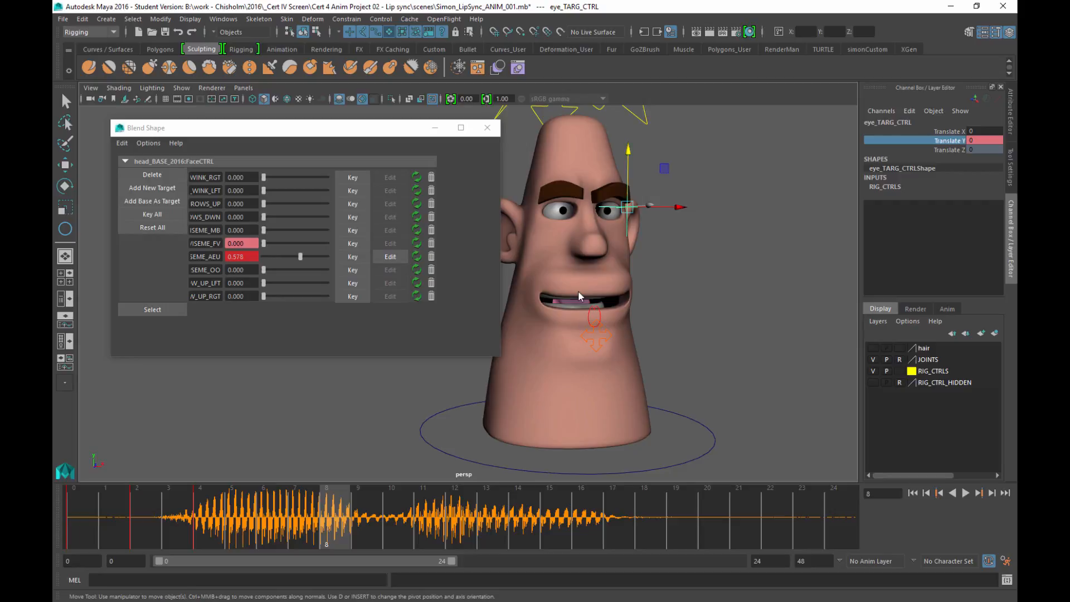
key(alt+v)
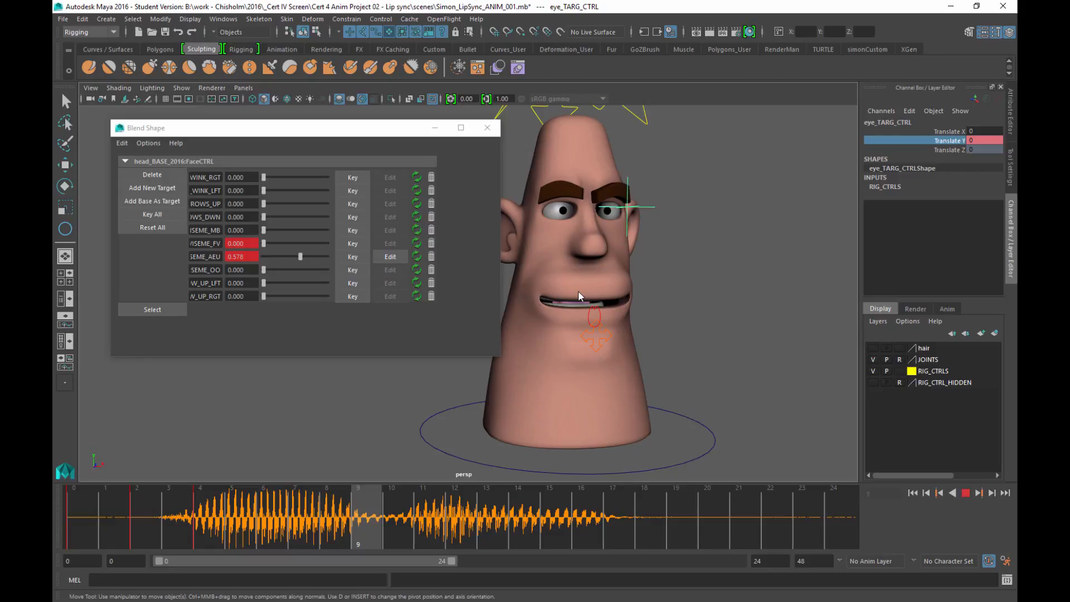
key(alt+v)
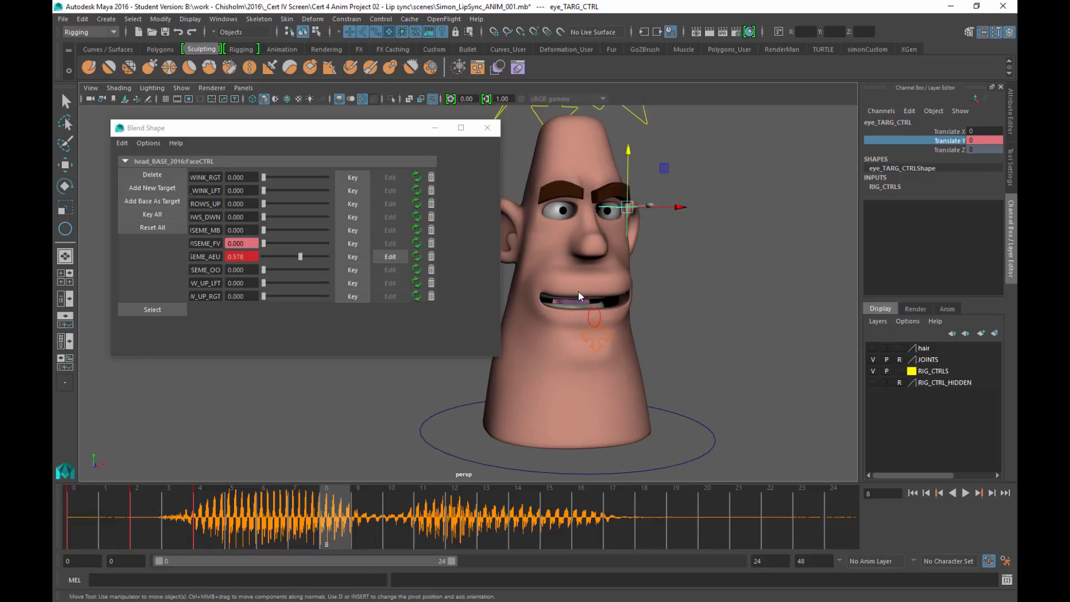
middle_drag(579, 293, 579, 292)
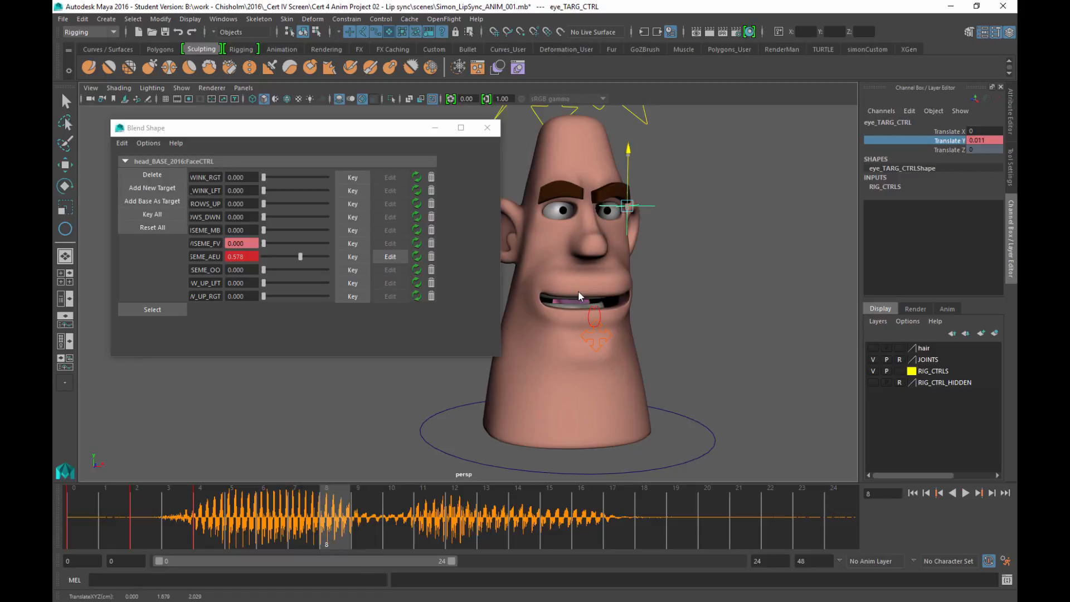
Step: Set the eye target control's Translate Y to about -0.103 on frame 11 and about -0.08 on frame 15
key(alt+v)
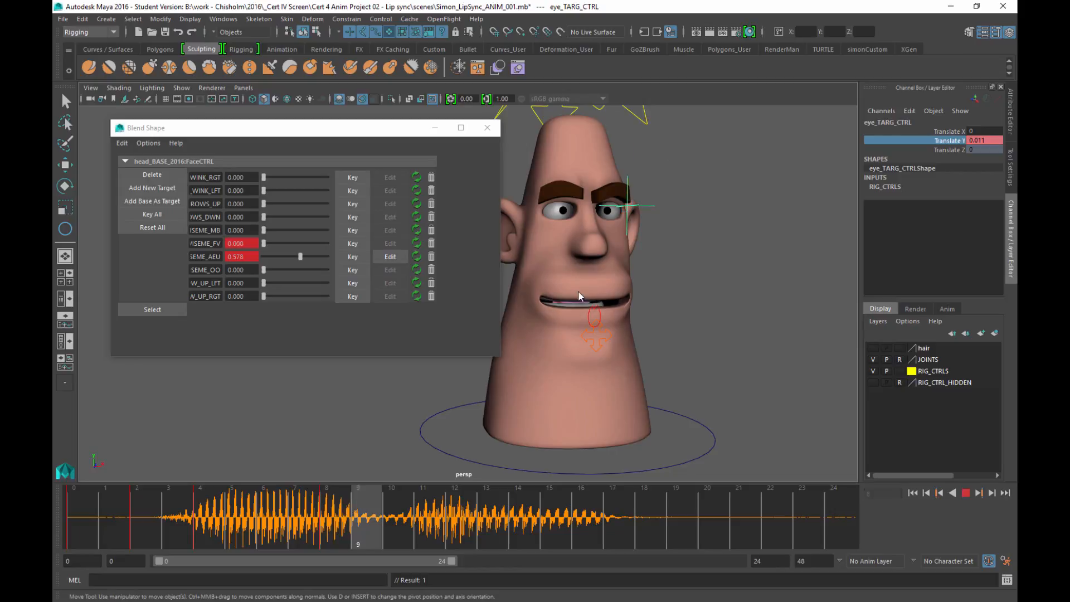
key(alt+v)
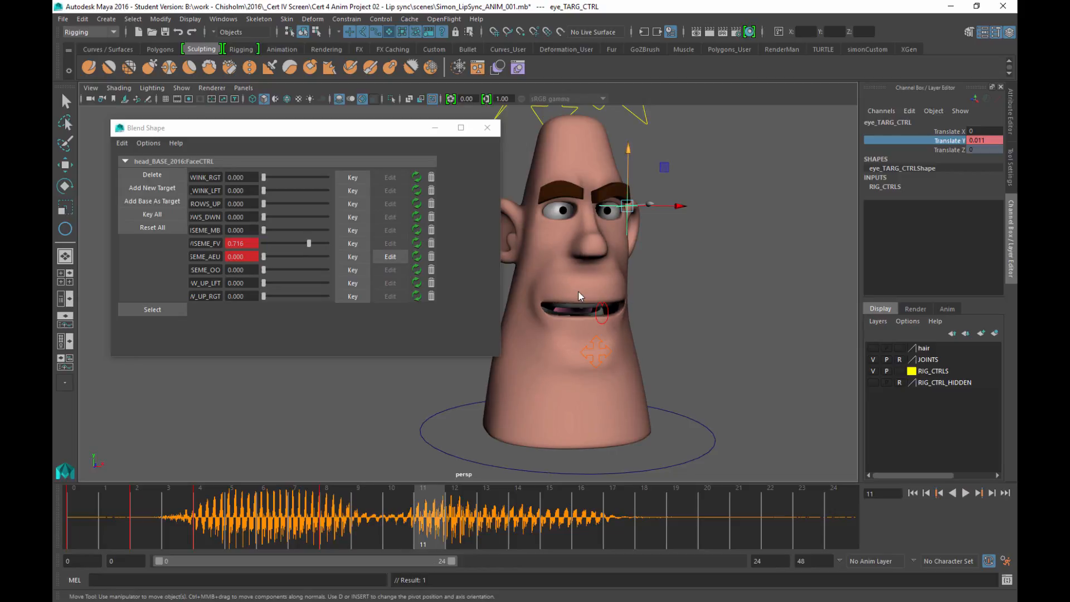
middle_drag(579, 296, 578, 292)
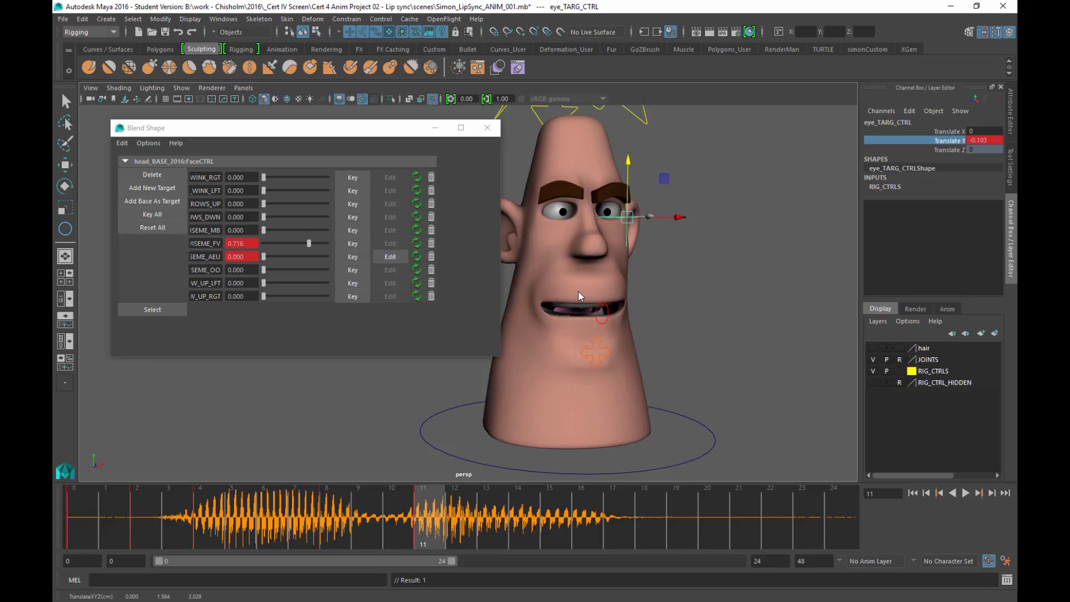
key(alt+v)
key(alt+v)
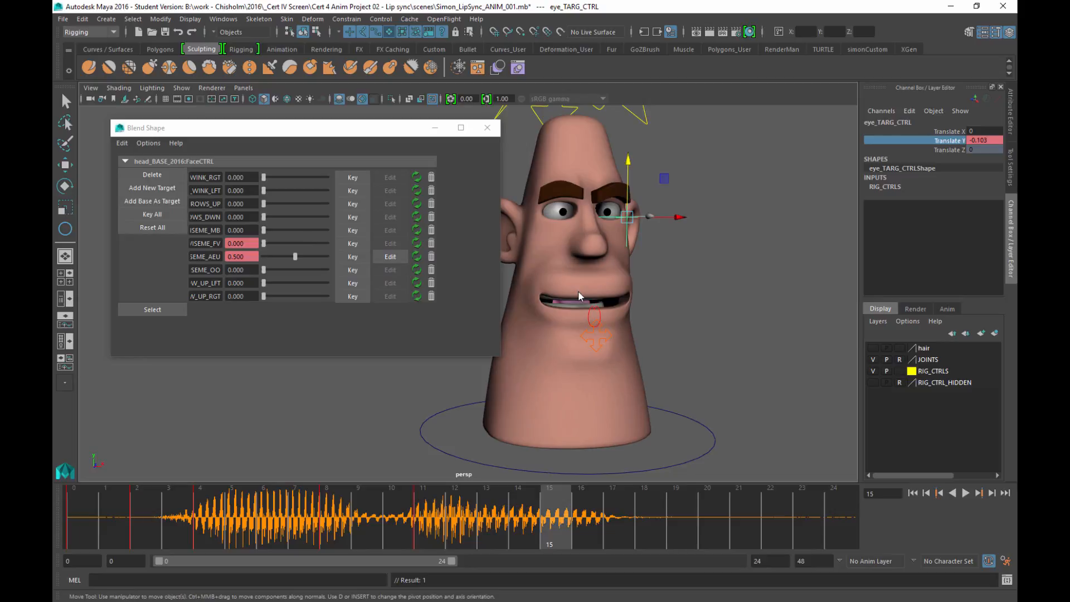
middle_drag(578, 296, 578, 296)
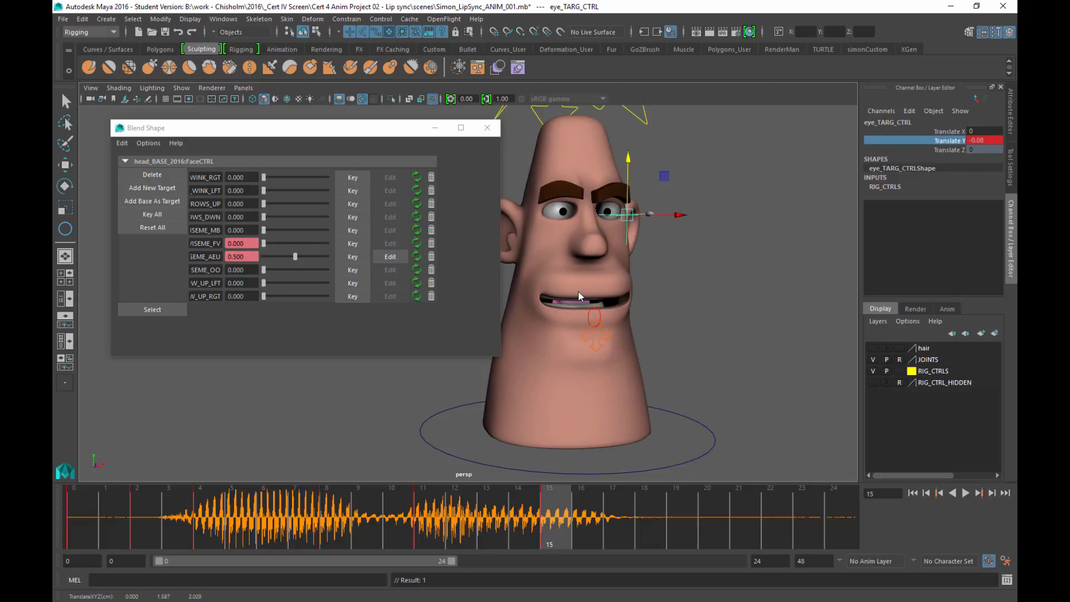
Step: Advance to frame 18 and raise the eye target control to about -0.035 in Translate Y
key(alt+period)
key(alt+period)
key(alt+period)
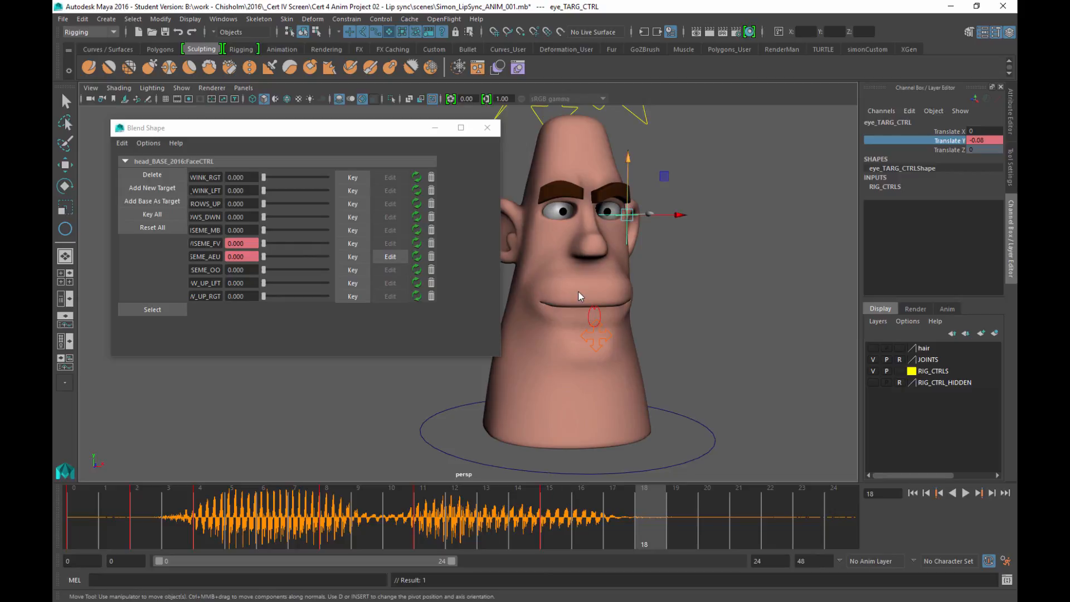
shift+middle_drag(579, 296, 579, 296)
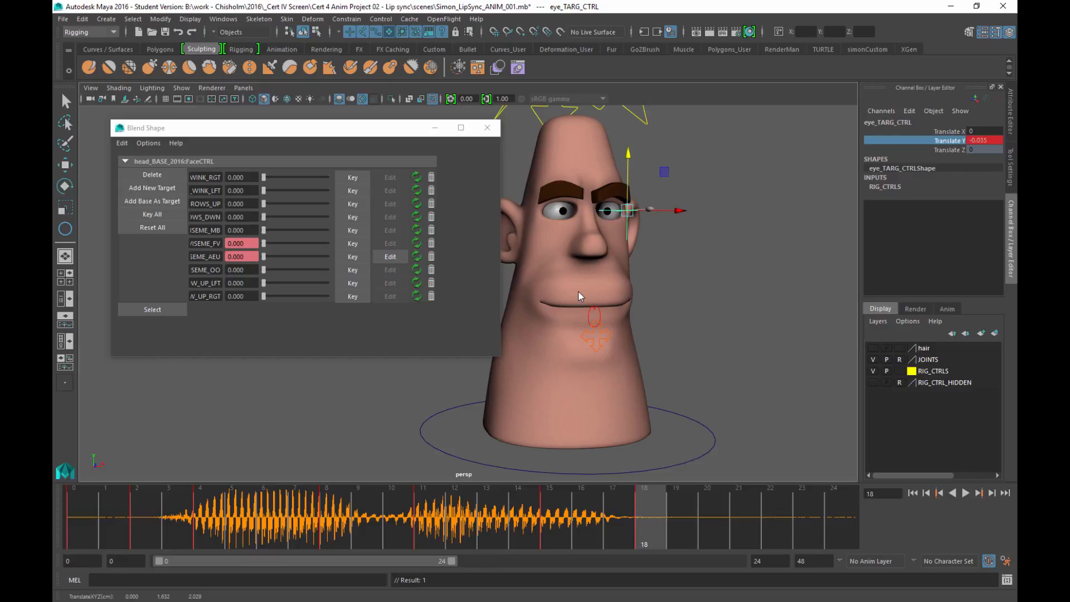
Step: Replay the eye and mouth animation and key the brows-down blend shape at 0 on frame 2
key(alt+v)
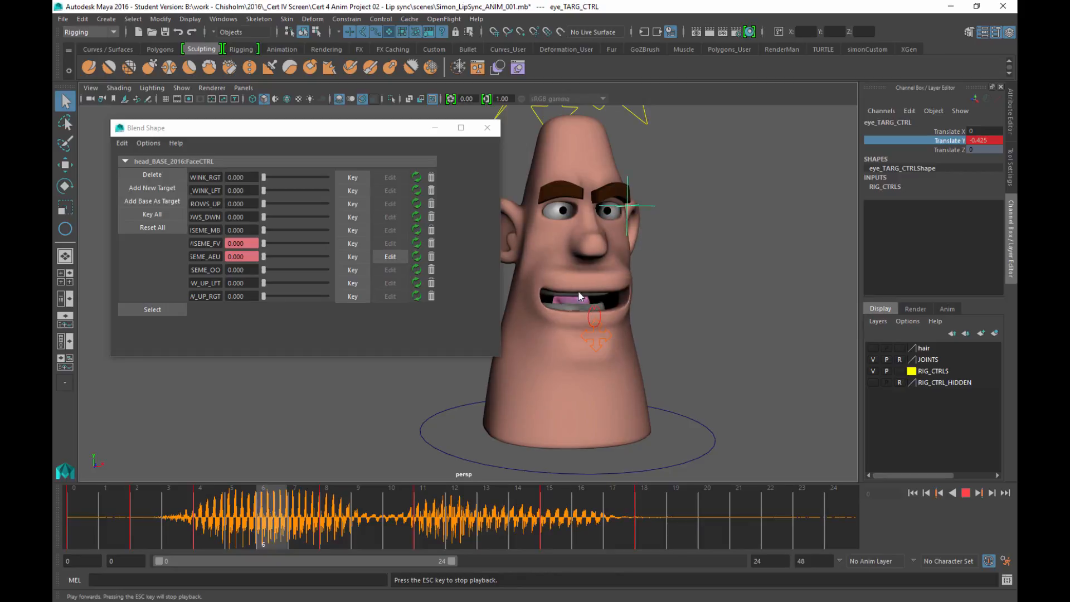
key(Escape)
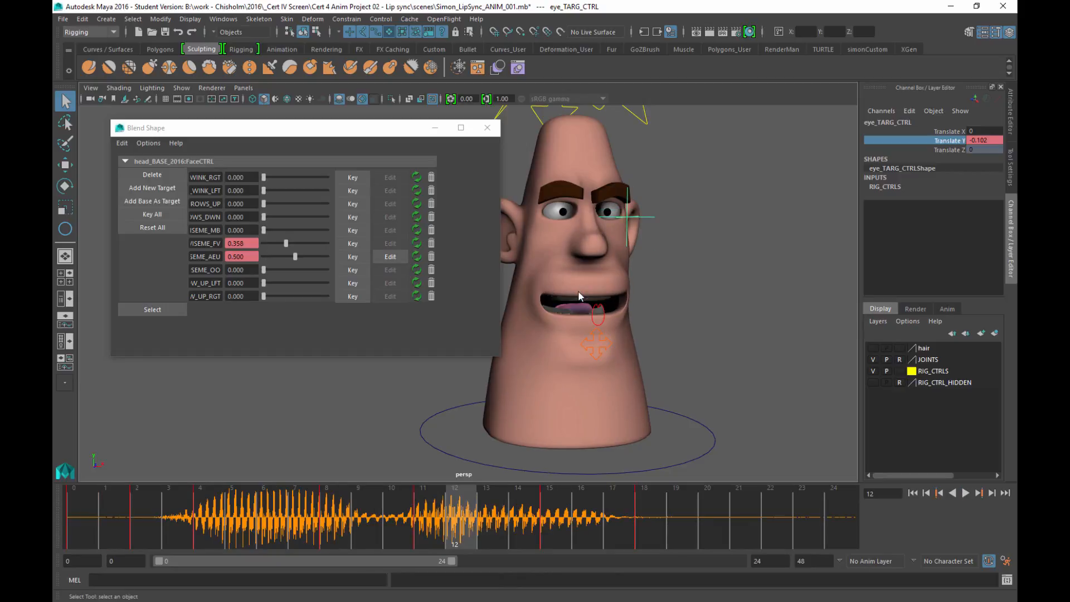
key(alt+shift+v)
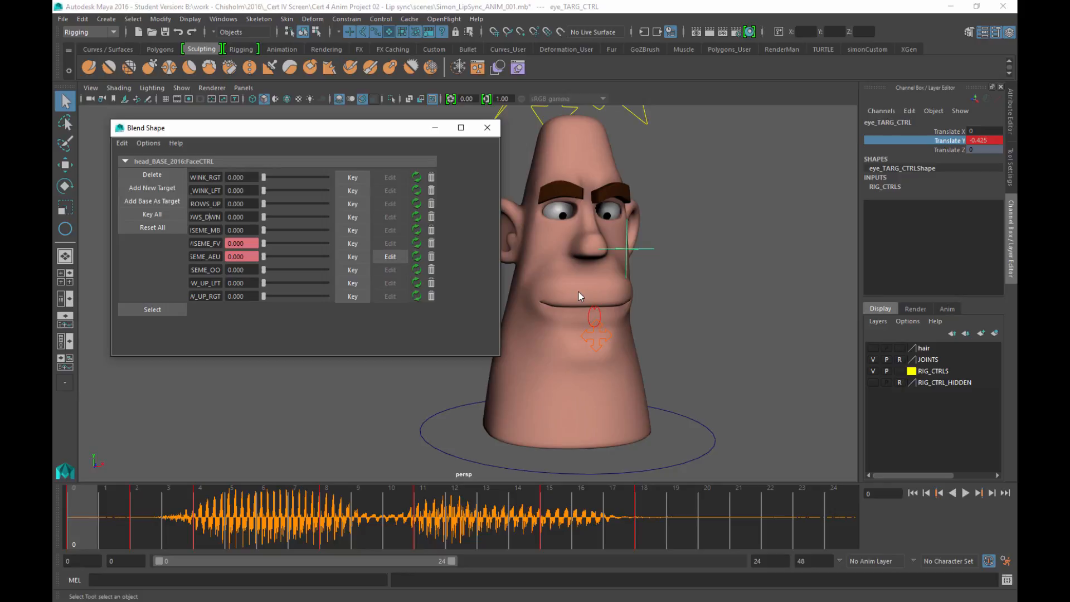
key(alt+v)
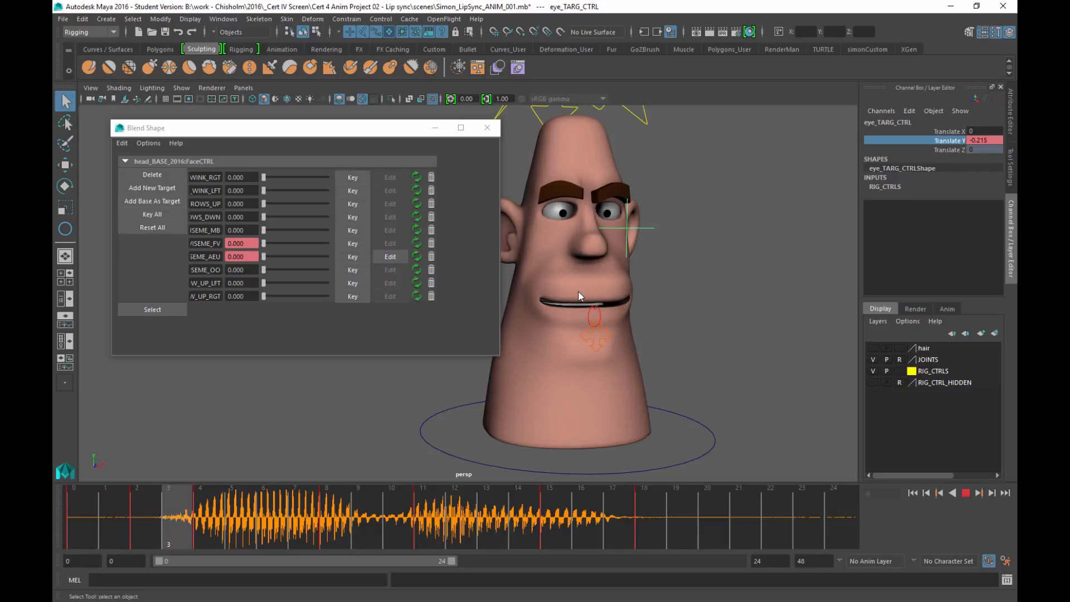
key(alt+v)
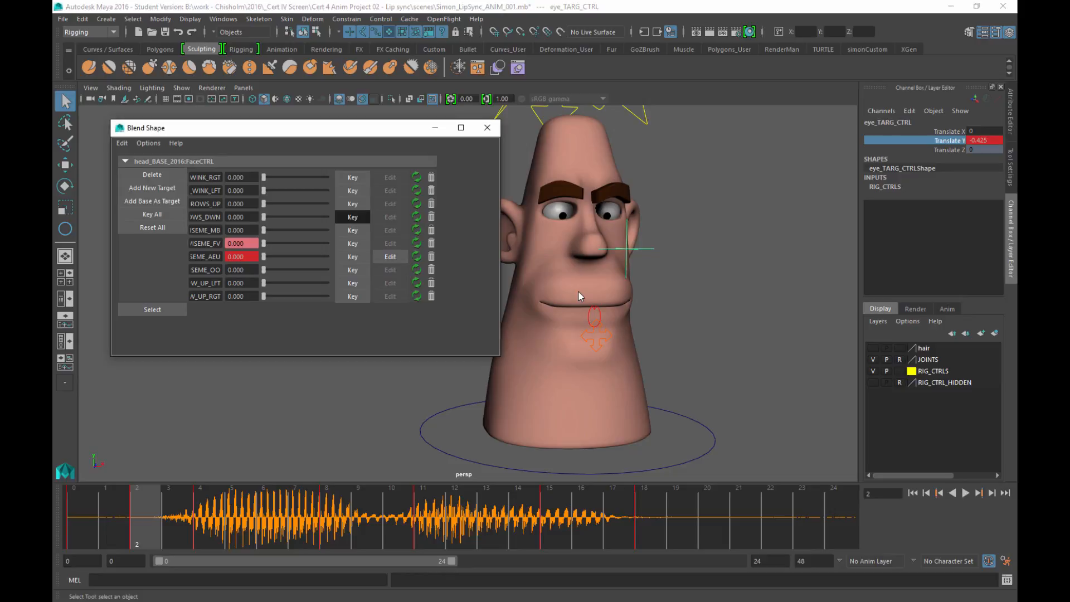
click(353, 217)
Step: On frame 4, key the brows-down blend shape at about 0.422 and the brows-up blend shape at 0
key(alt+v)
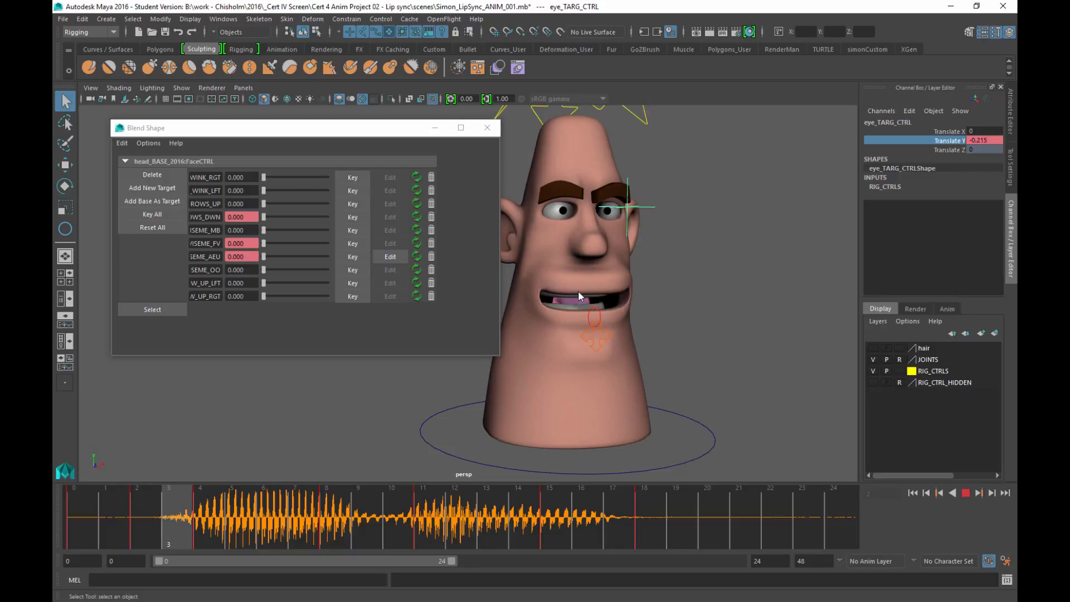
key(alt+v)
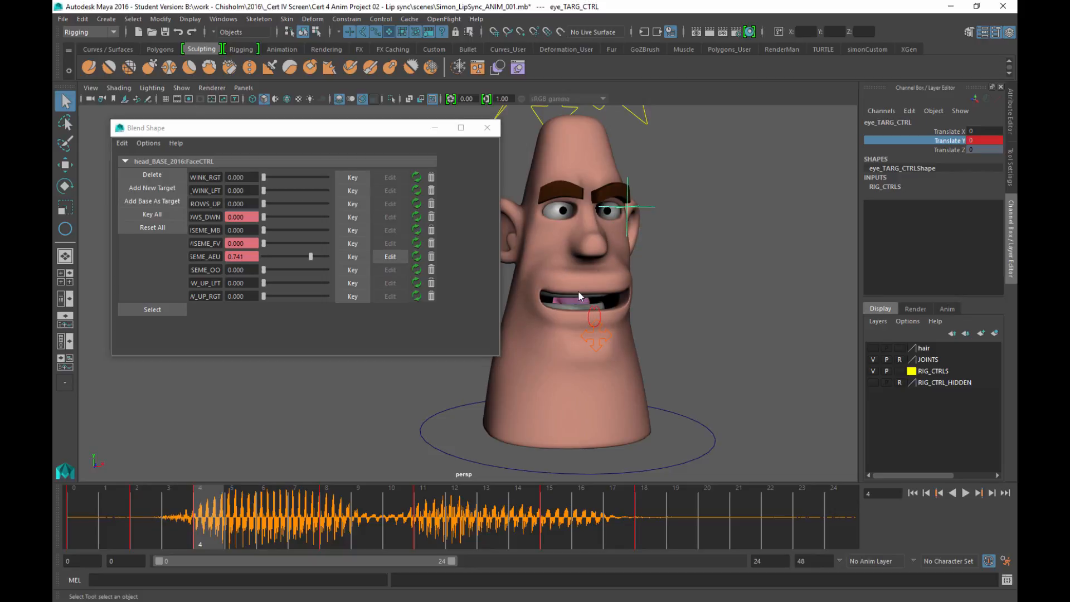
drag(264, 216, 290, 216)
click(352, 217)
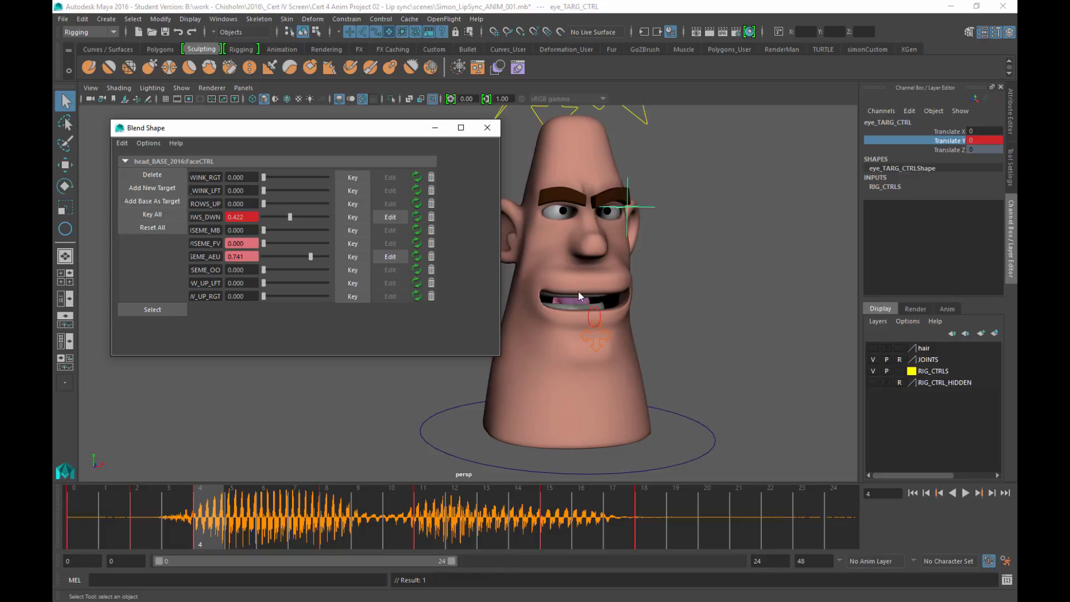
click(352, 204)
Step: On frame 6, return the brows-down blend shape to 0 and raise the brows-up blend shape to about 0.330
key(alt+v)
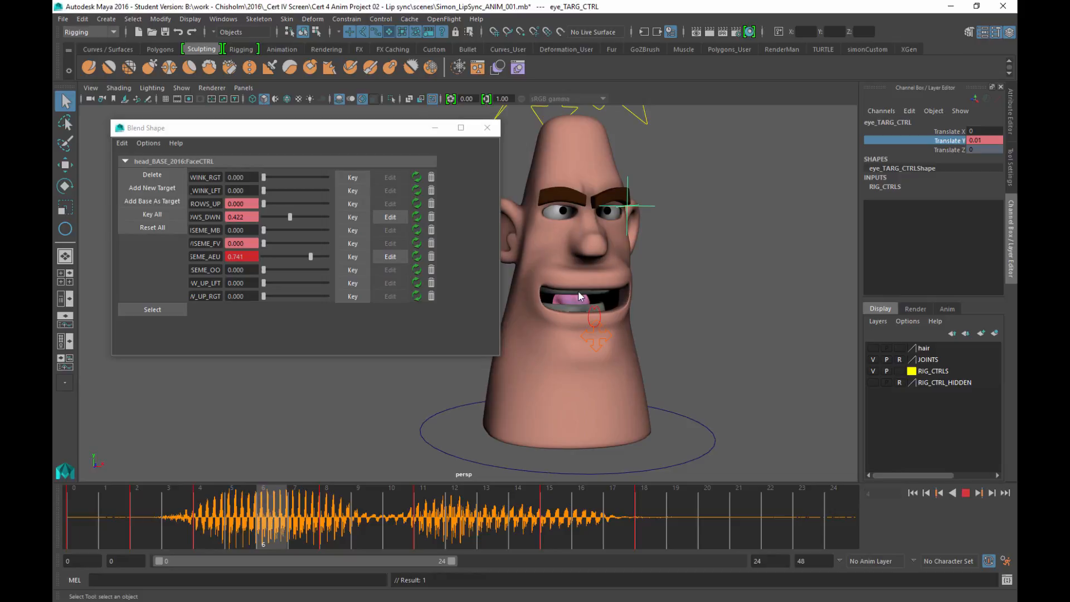
key(alt+v)
drag(290, 217, 262, 217)
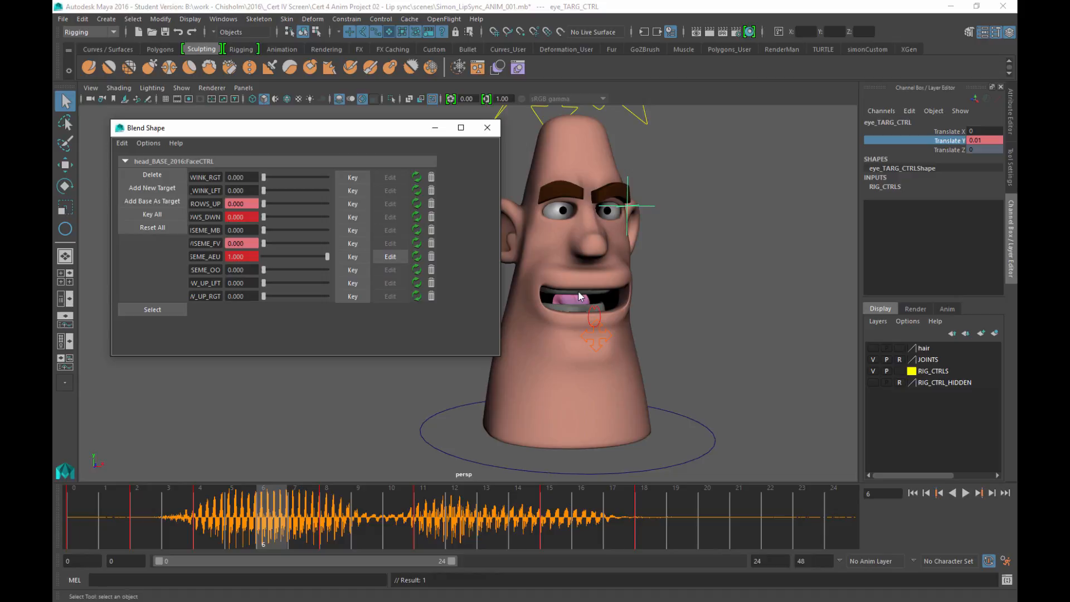
drag(263, 204, 285, 204)
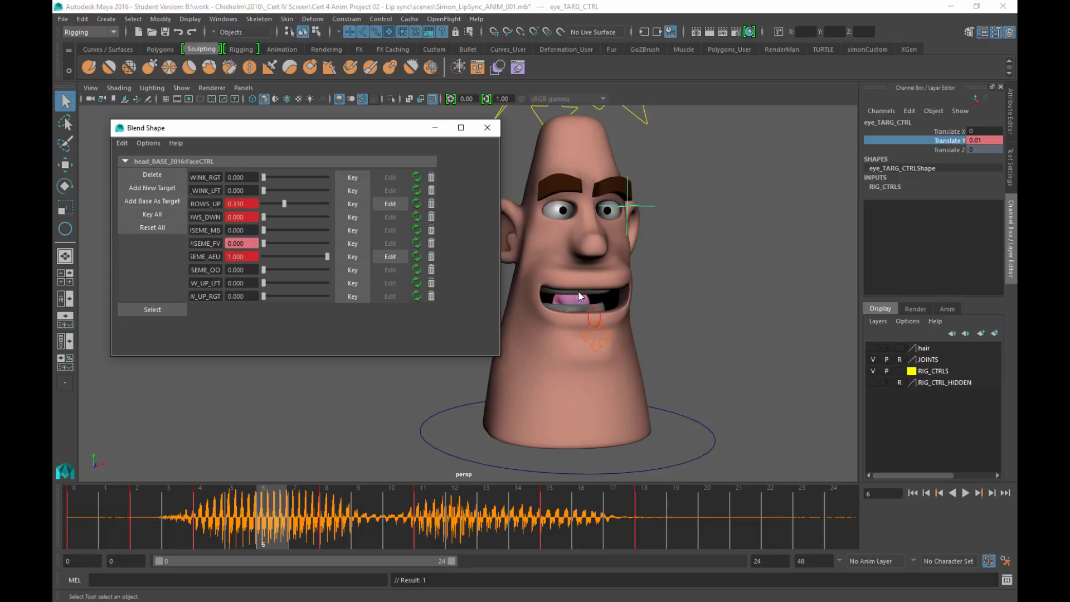
Step: Set the brows-up blend shape to about 0.349 on frame 8 and back to 0 on frame 11
key(alt+v)
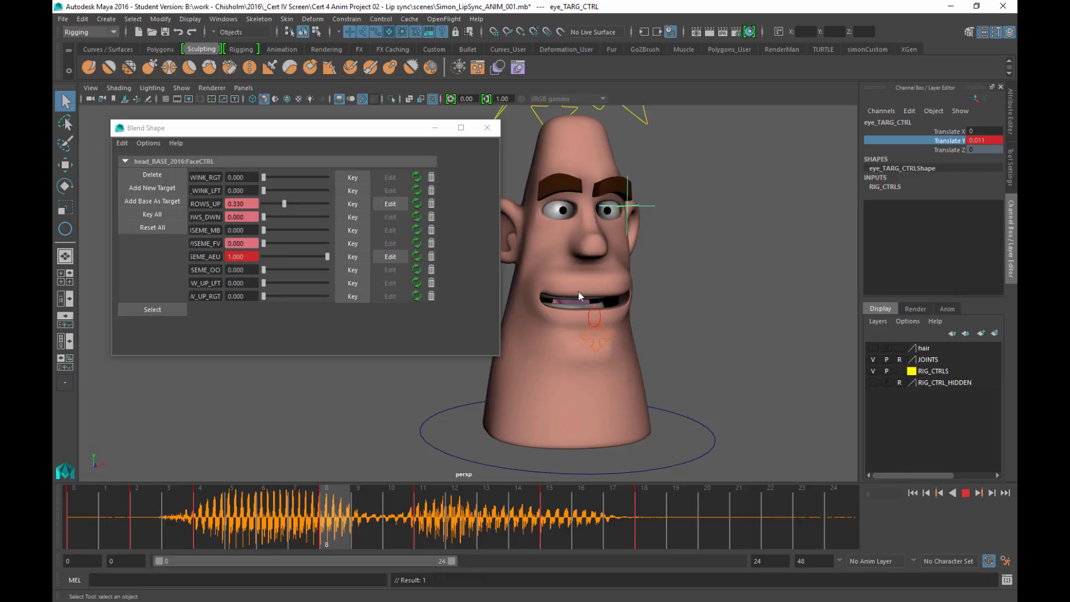
key(alt+comma)
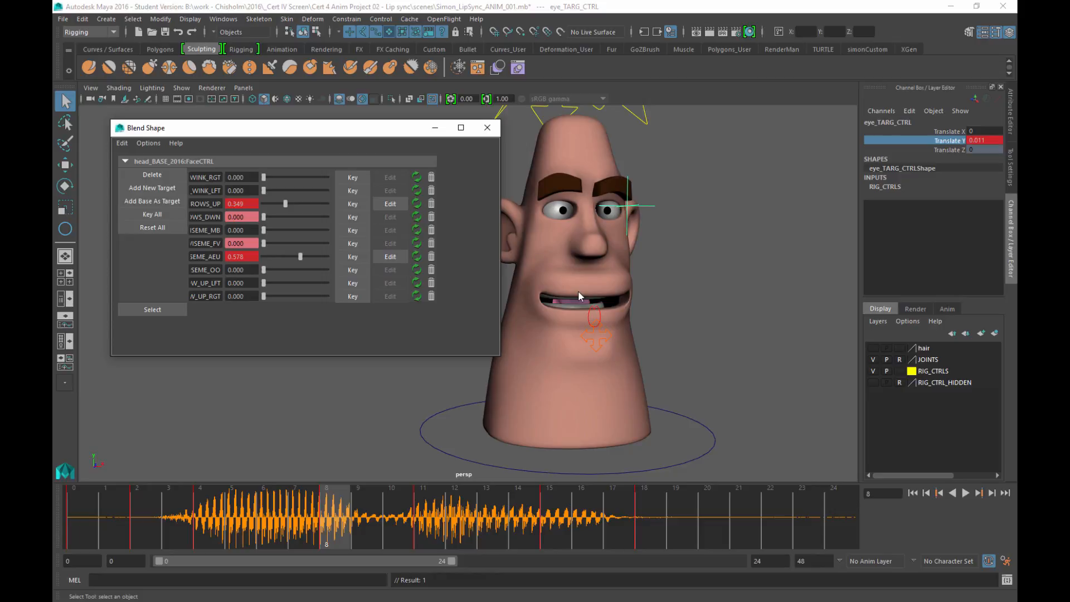
key(alt+v)
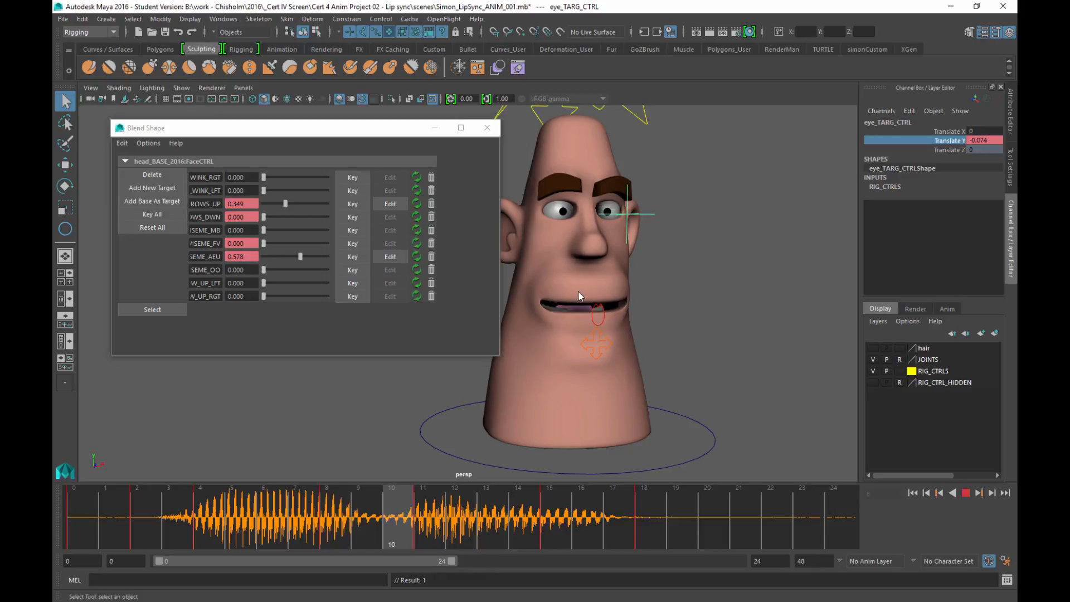
key(alt+v)
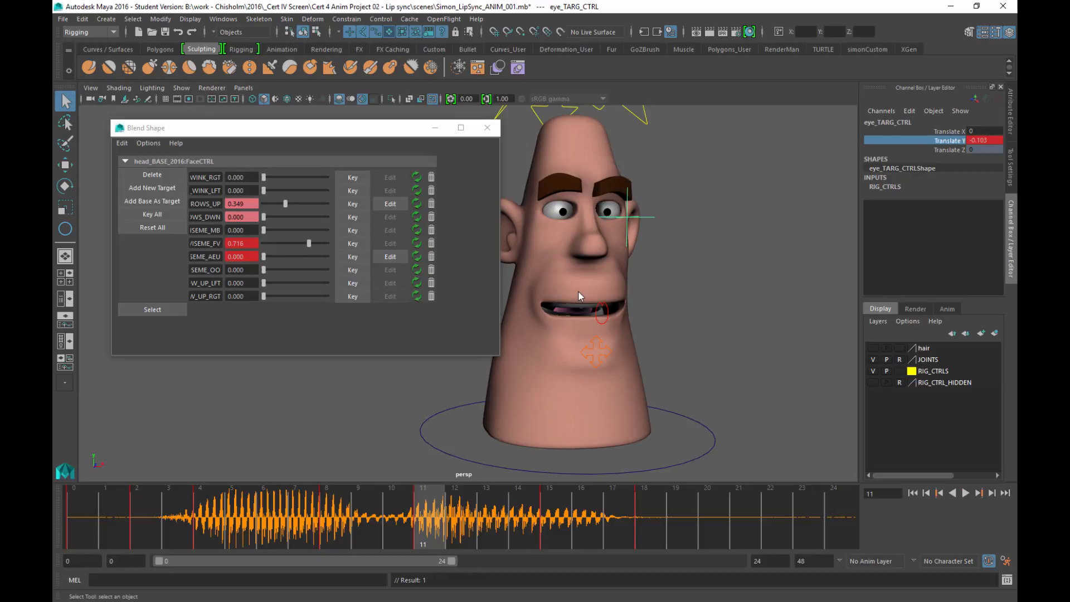
drag(285, 204, 264, 204)
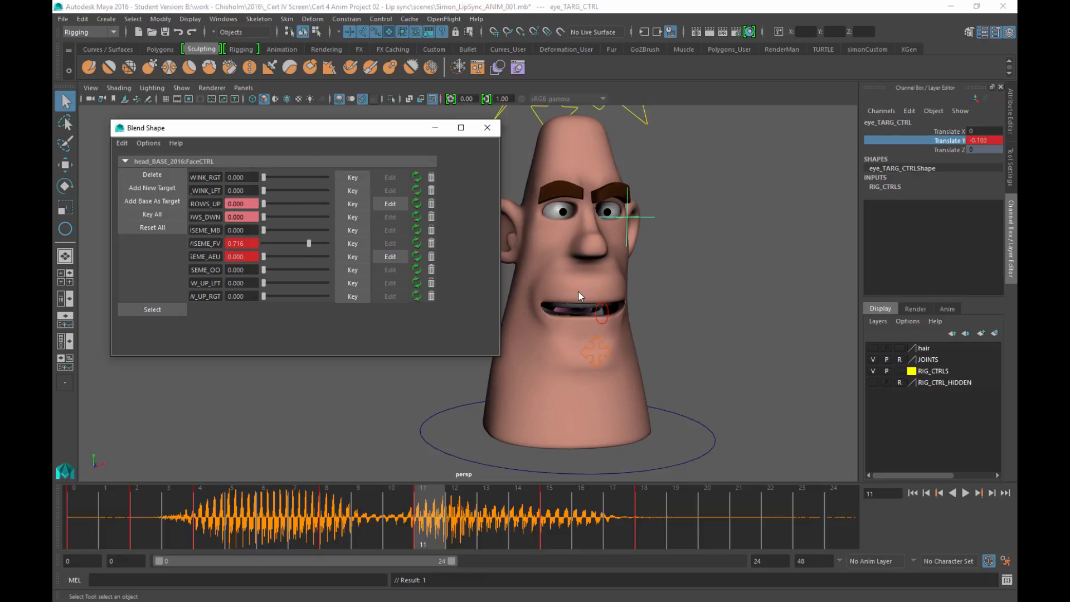
Step: Key the brows-down blend shape at 0 on frame 8 and at about 0.330 on frame 11
key(alt+v)
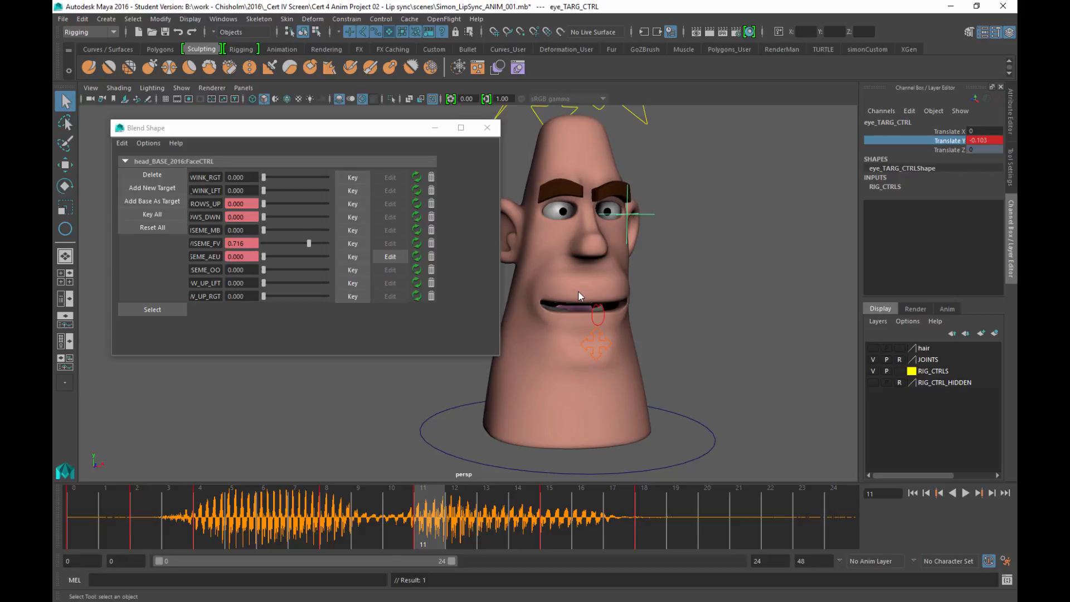
key(alt+v)
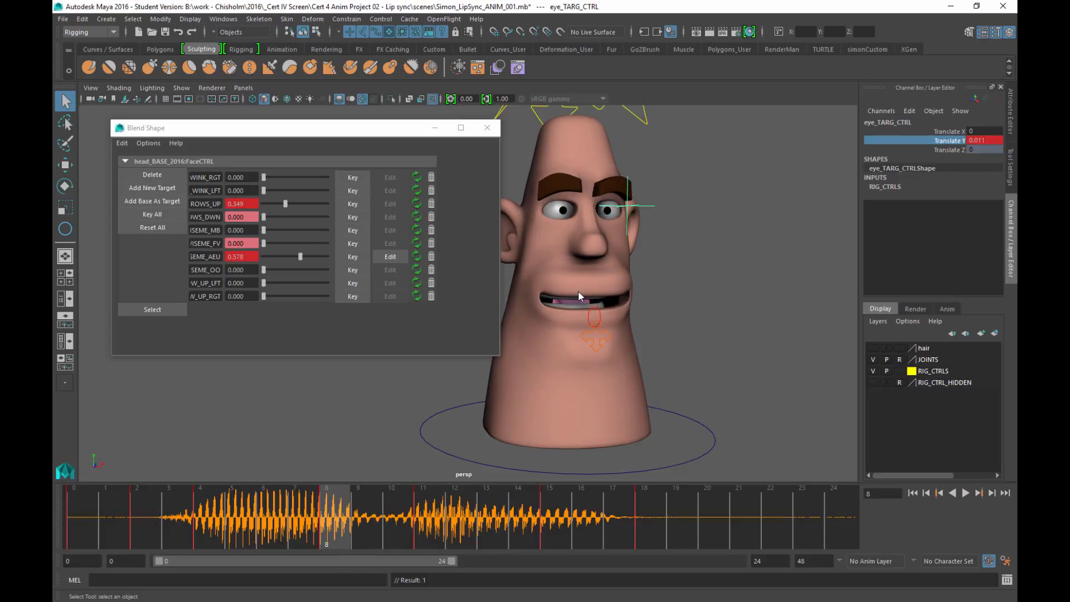
drag(264, 217, 263, 217)
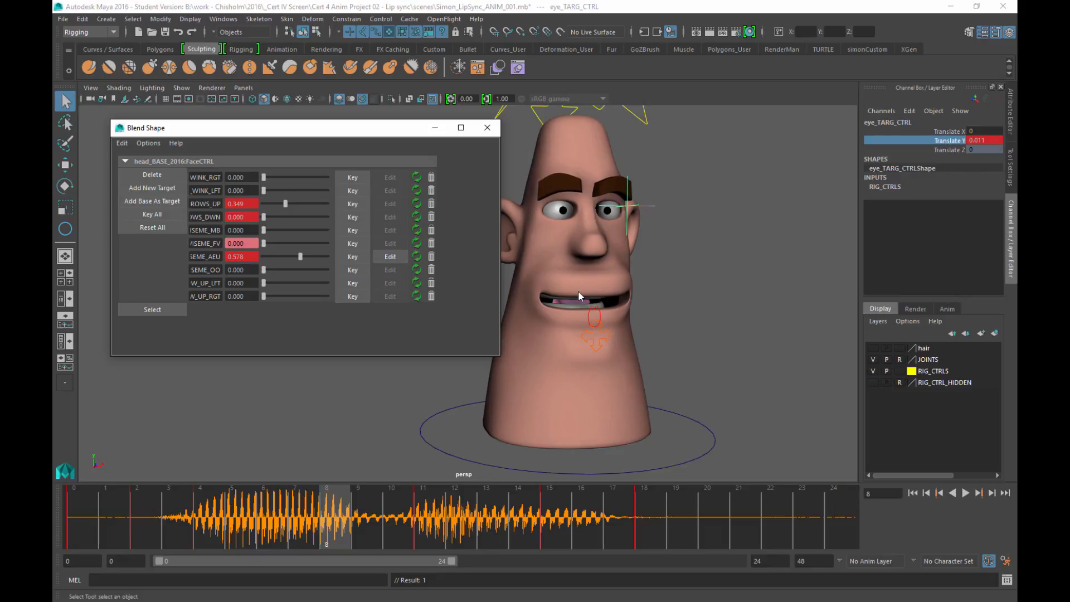
drag(334, 518, 429, 518)
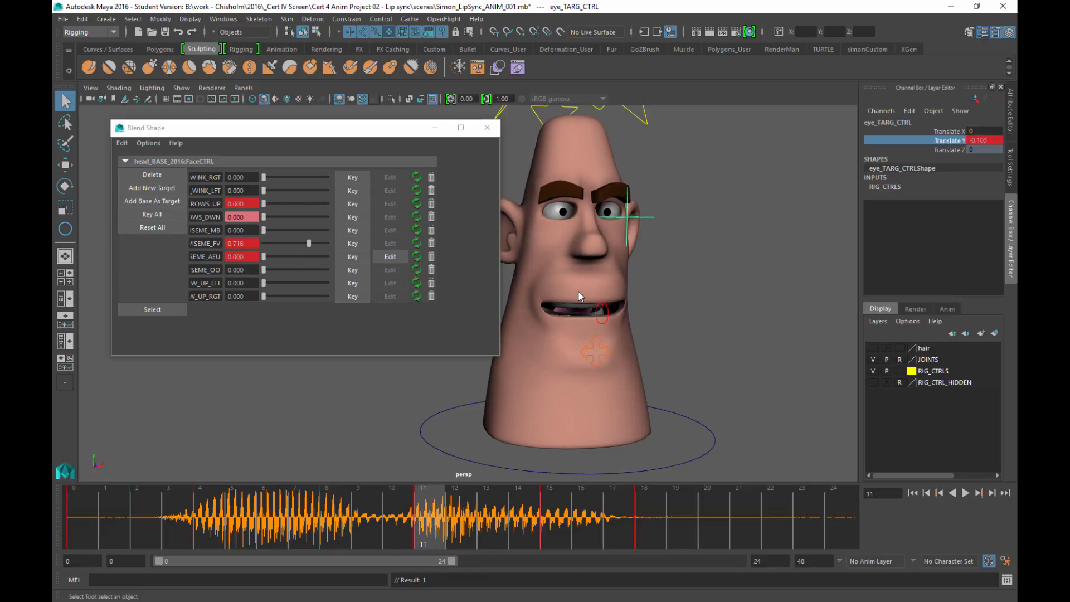
drag(263, 216, 284, 217)
click(353, 217)
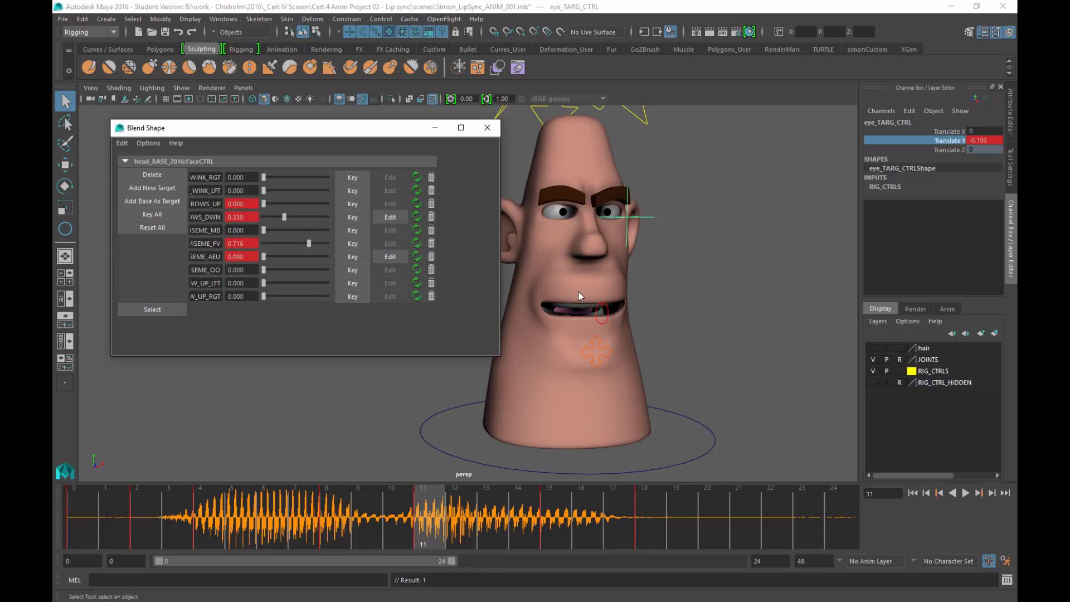
Step: Hold the brows-down blend shape at about 0.330 with a key on frame 13 and return it to 0 on frame 17
drag(429, 519, 493, 518)
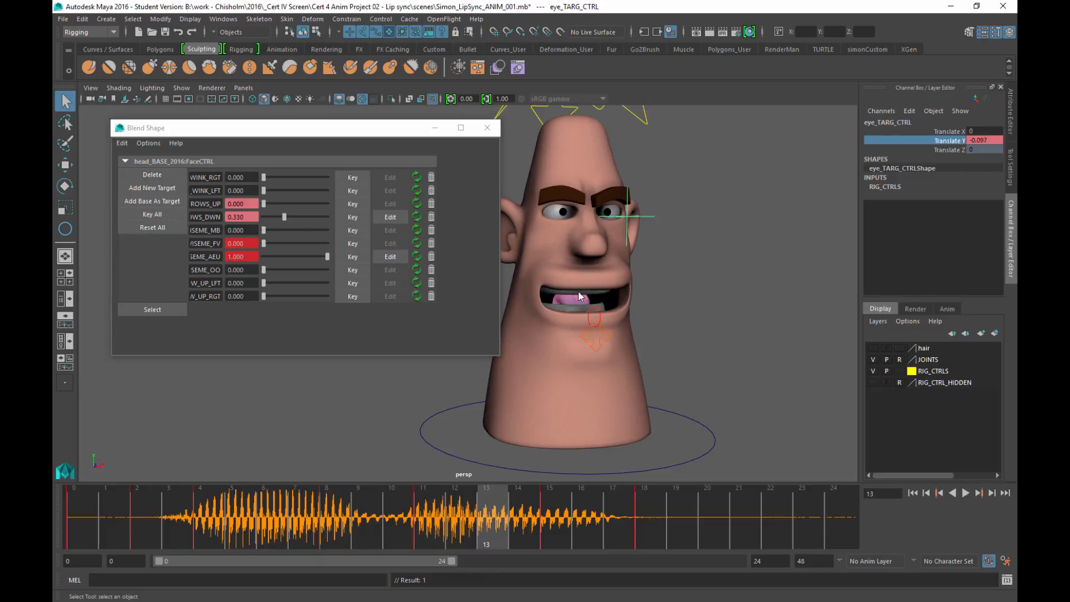
drag(284, 217, 285, 216)
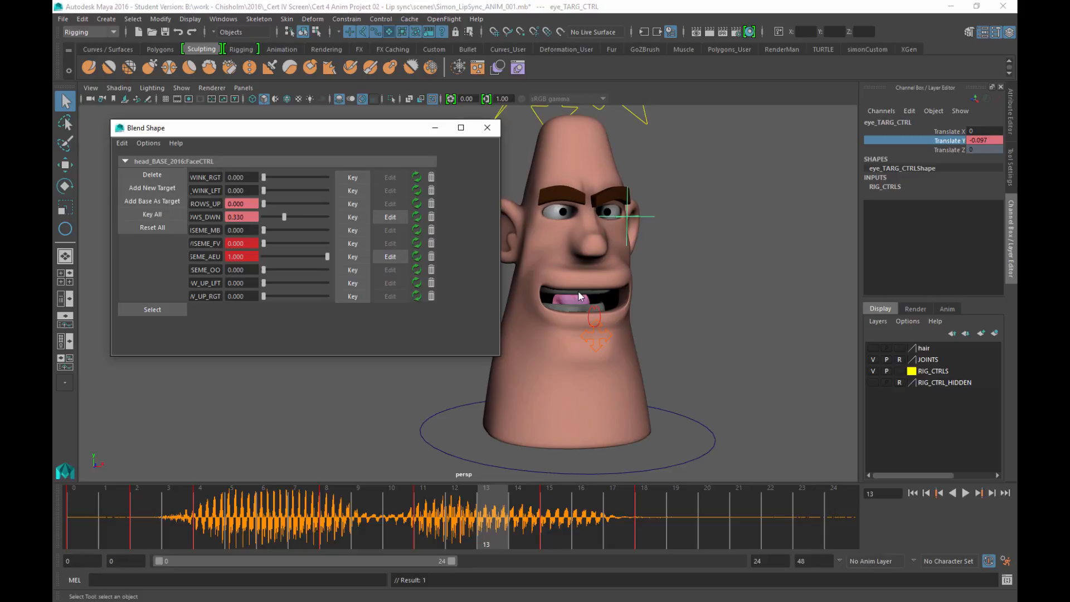
click(353, 218)
click(966, 492)
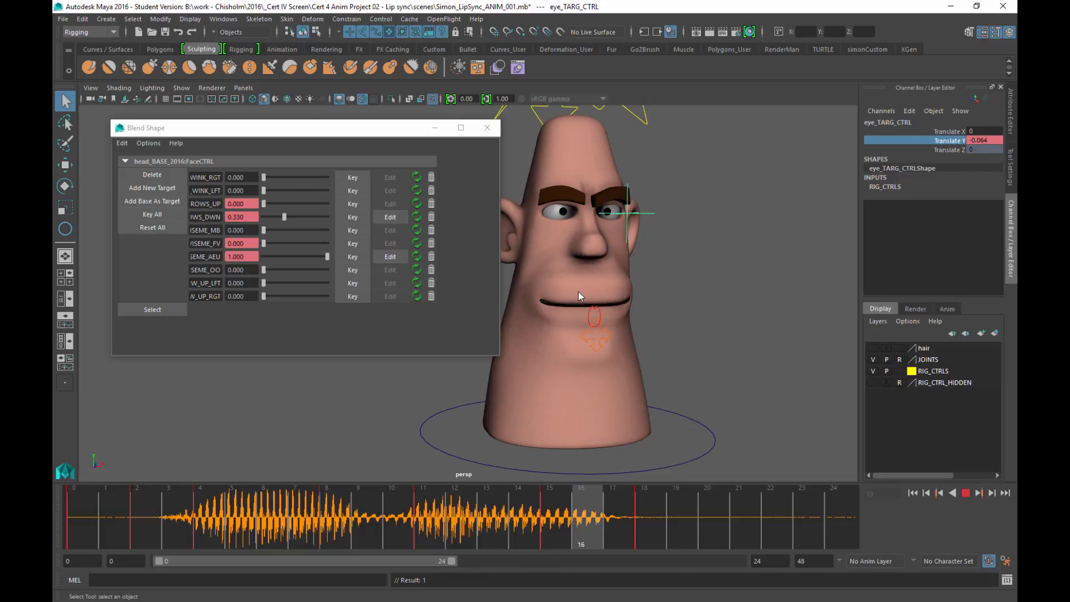
drag(284, 217, 262, 217)
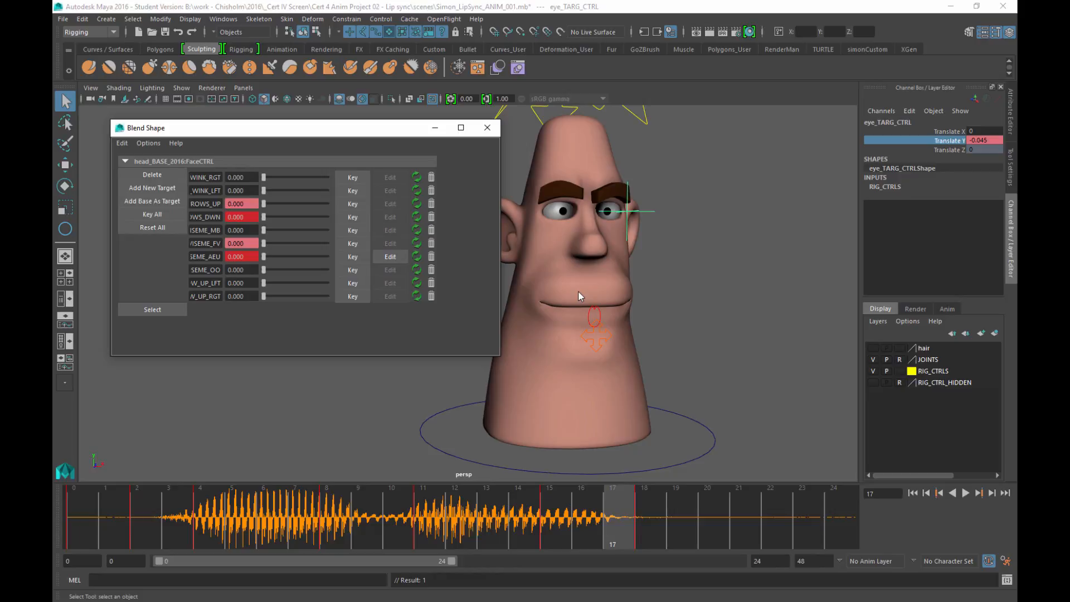
Step: Replay the facial animation from the start to check the eyebrow motion, and return to frame 0
click(713, 518)
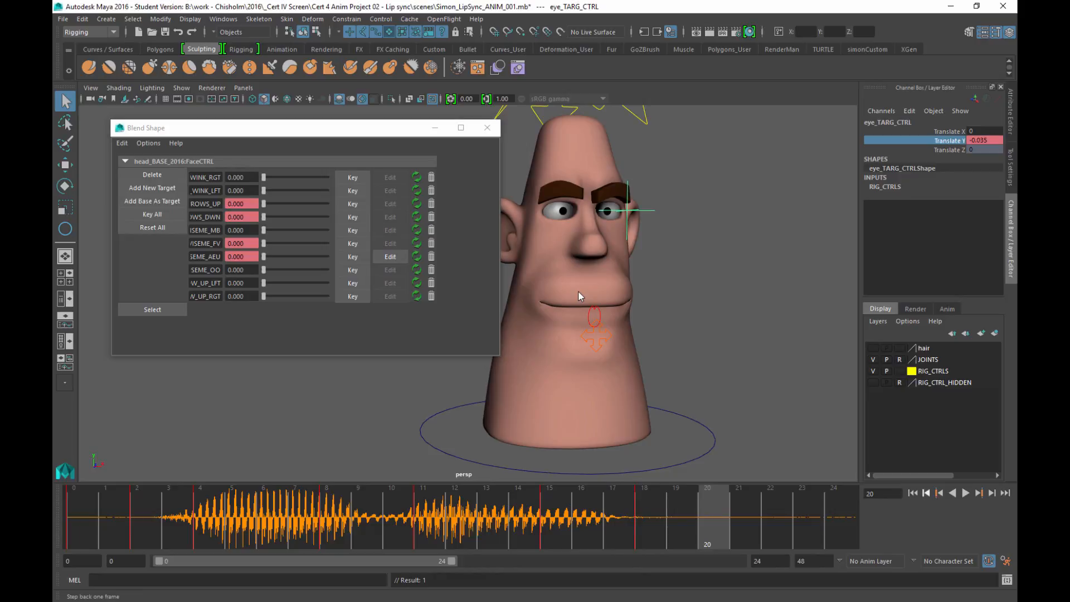
click(913, 493)
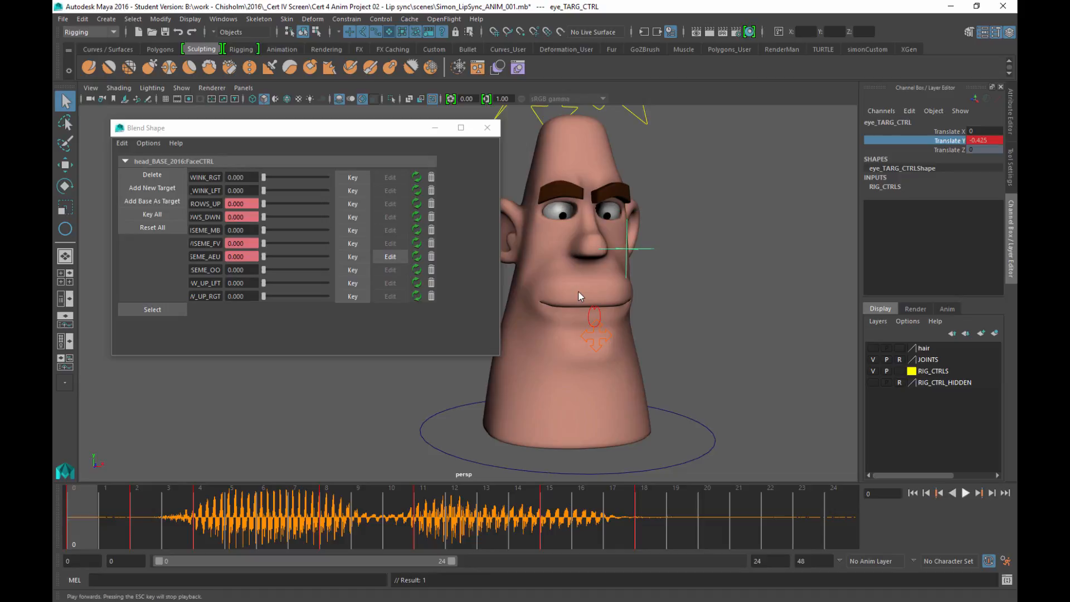
click(966, 493)
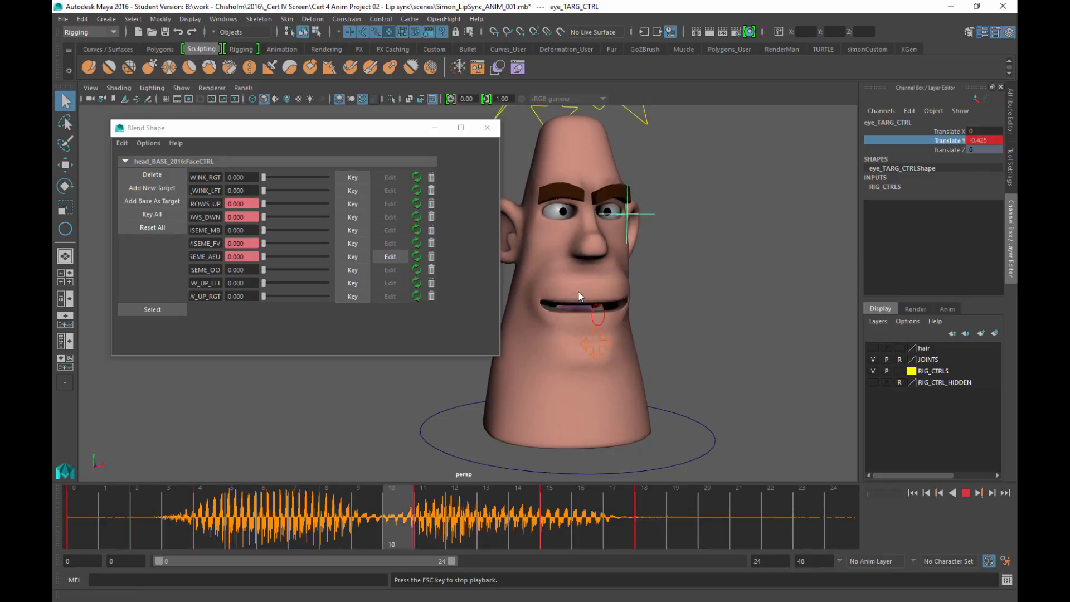
key(Escape)
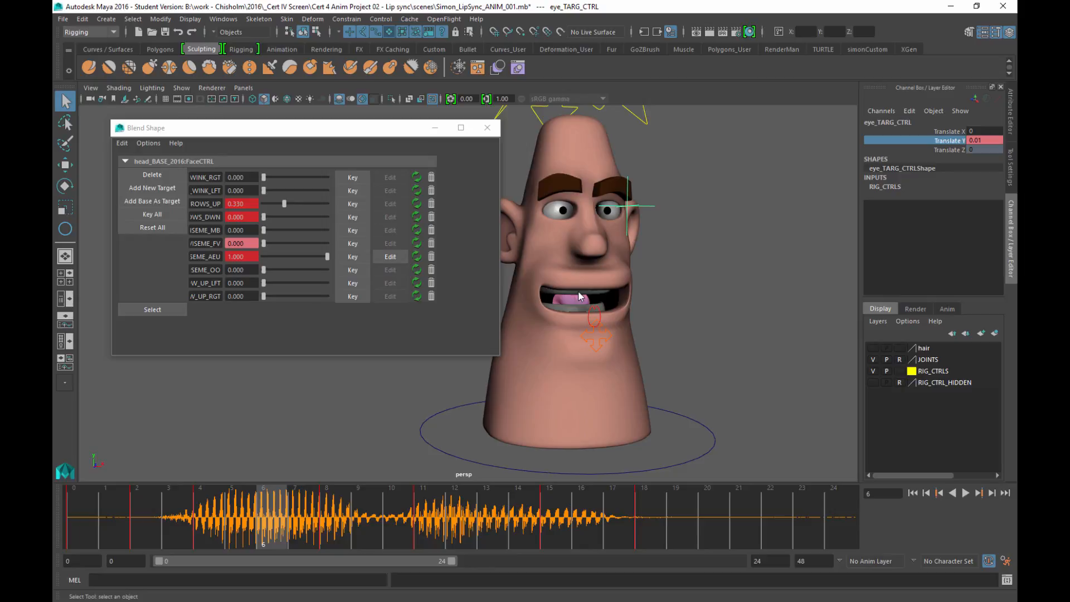
key(alt+comma)
key(alt+comma)
key(alt+comma)
key(alt+comma)
key(alt+comma)
key(alt+comma)
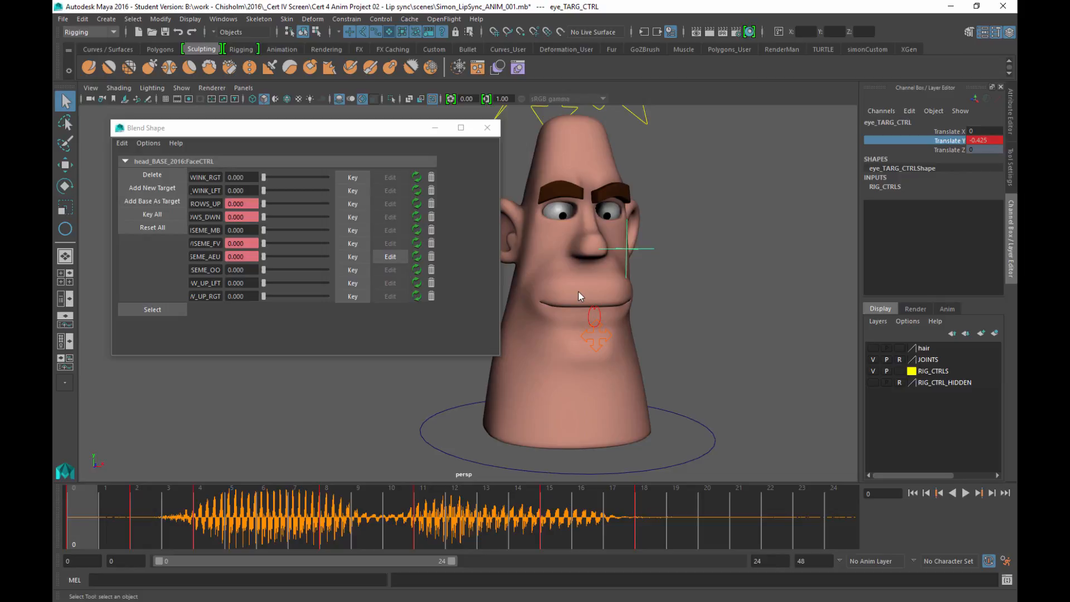
Step: Select the head control above the character and key its Rotate X, Y and Z at 0 on frame 0
drag(372, 125, 308, 98)
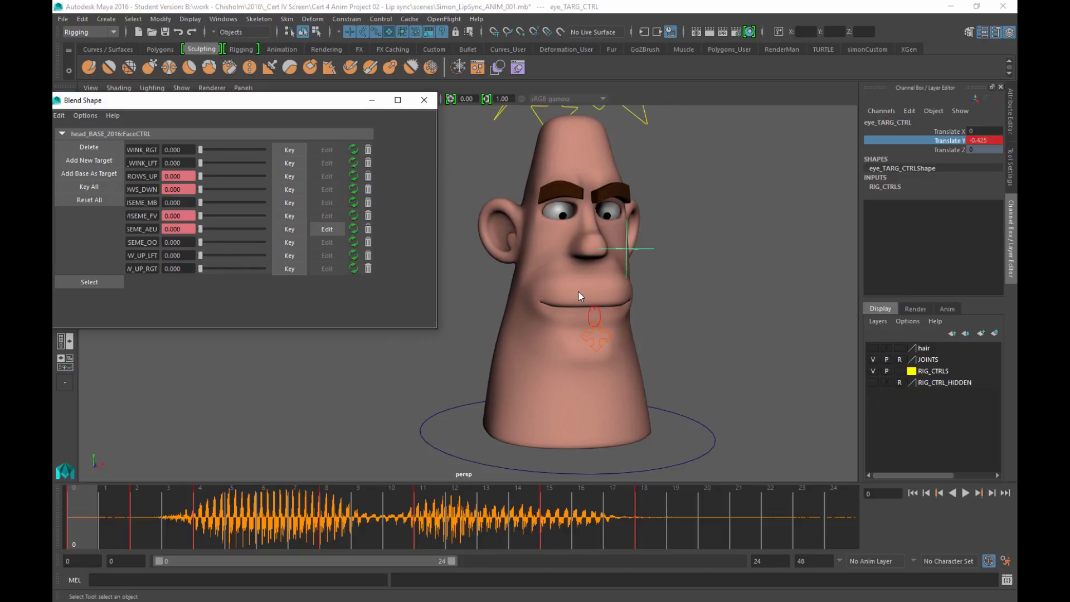
alt+right_drag(578, 296, 529, 296)
alt+middle_drag(578, 297, 601, 291)
drag(633, 145, 611, 166)
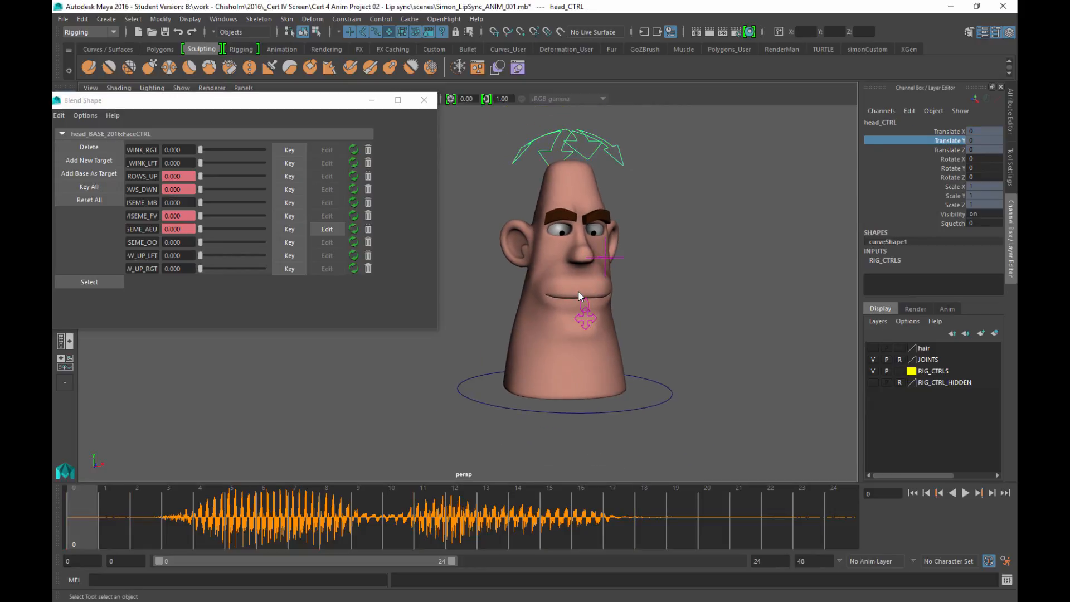
alt+middle_drag(602, 291, 654, 288)
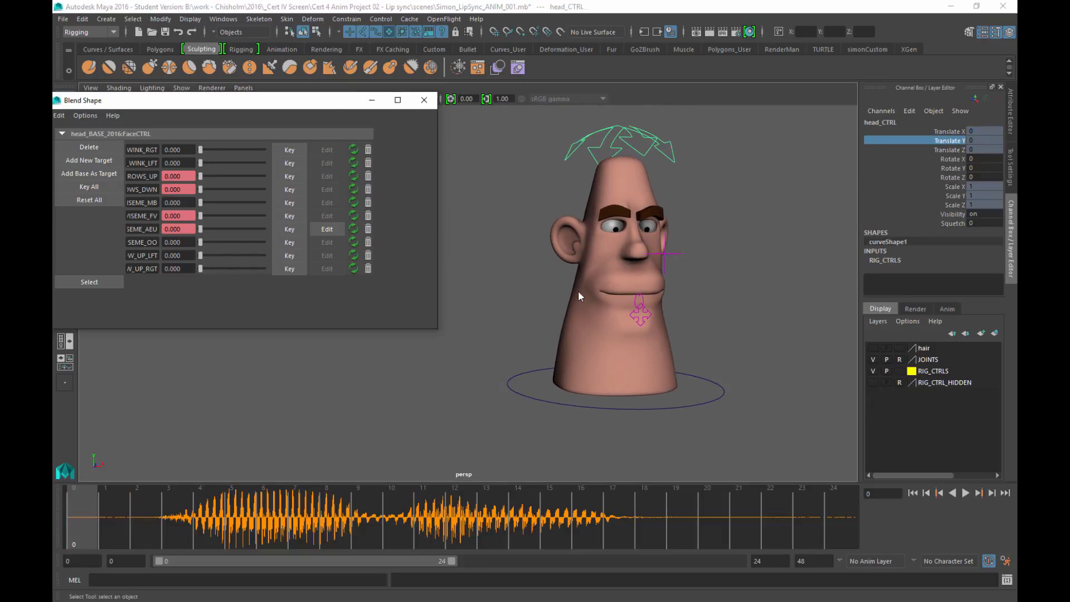
drag(334, 106, 378, 123)
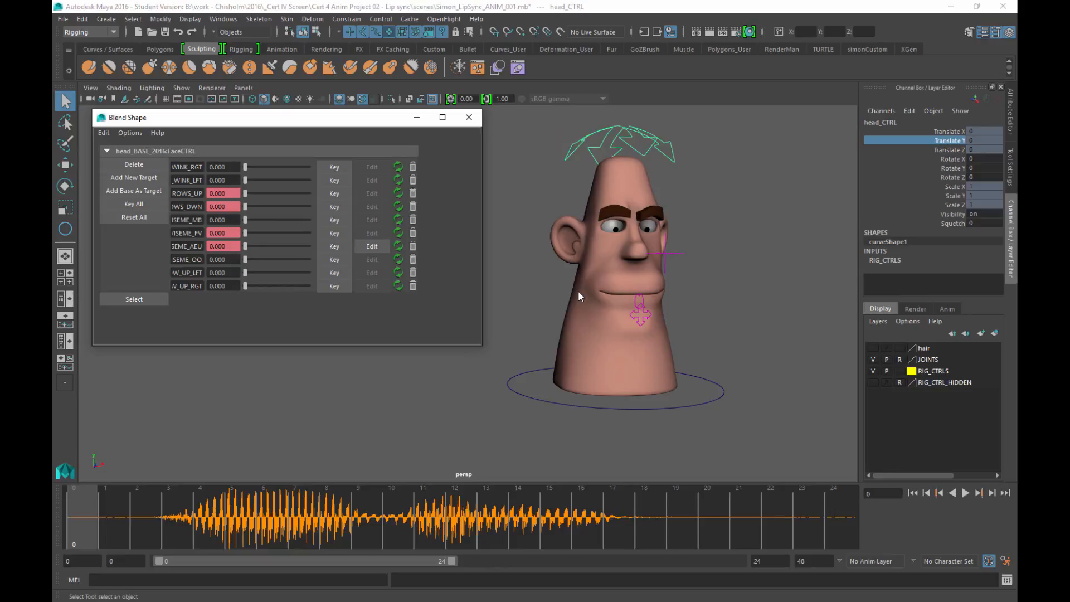
click(578, 296)
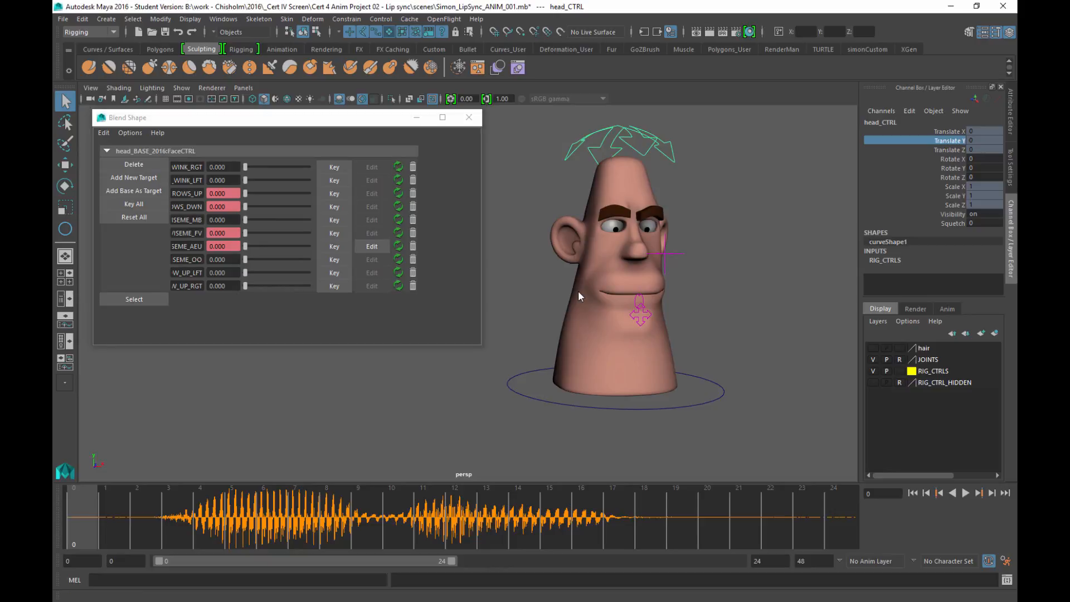
drag(950, 159, 950, 177)
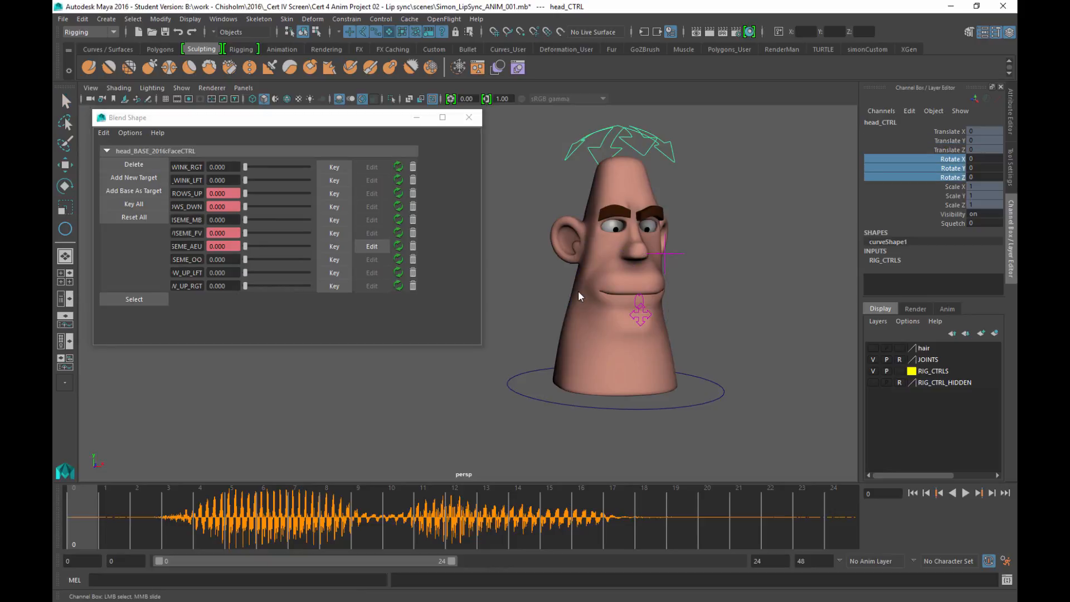
right_click(950, 169)
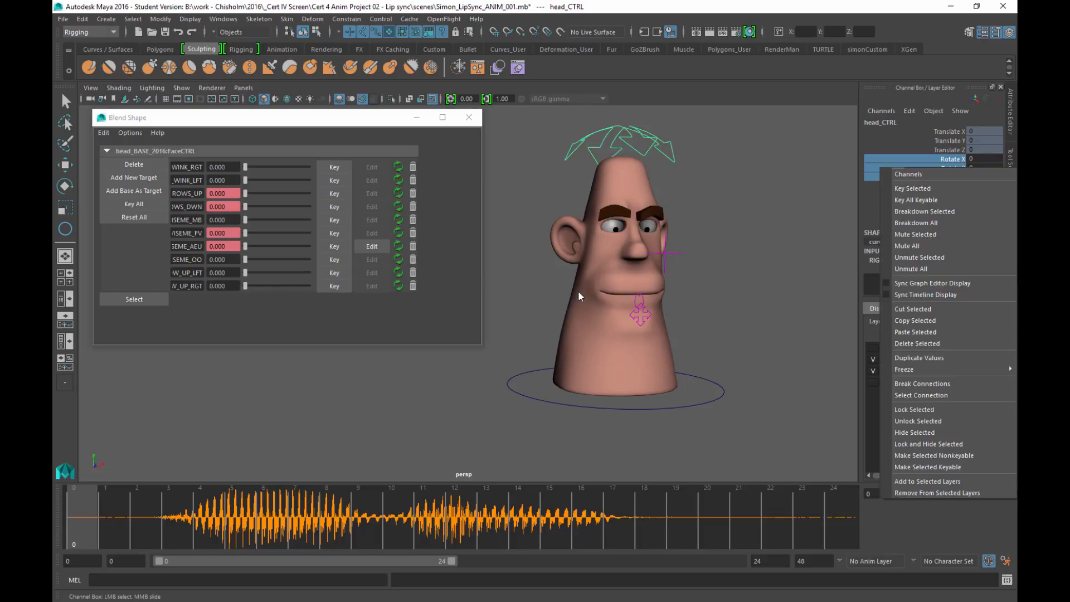
click(942, 187)
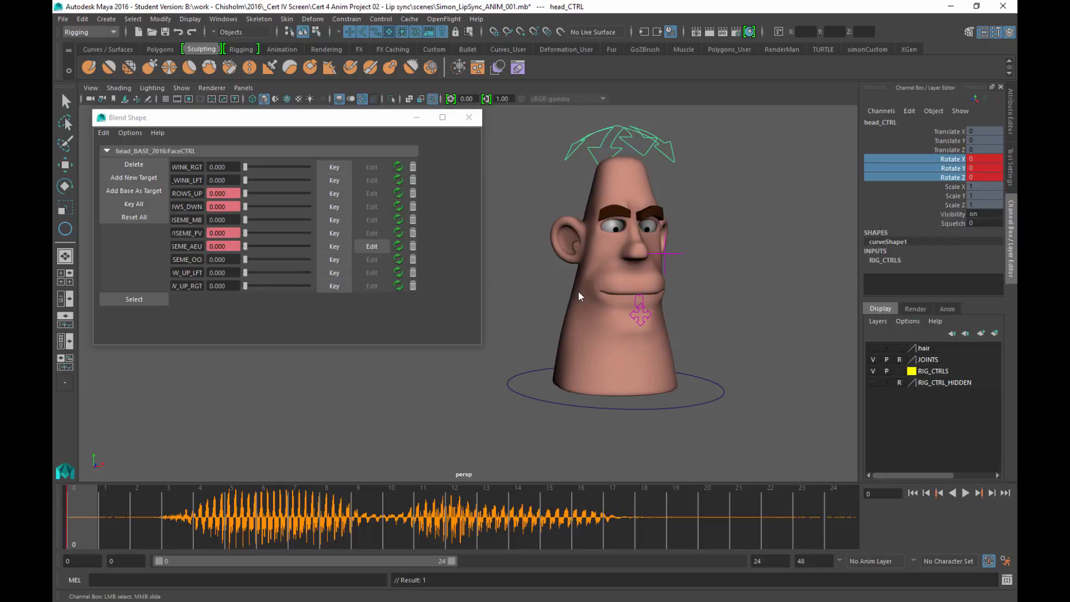
Step: On frame 3, tilt the head control to a Rotate X of about 1.3 and key it
alt+middle_drag(578, 293, 530, 294)
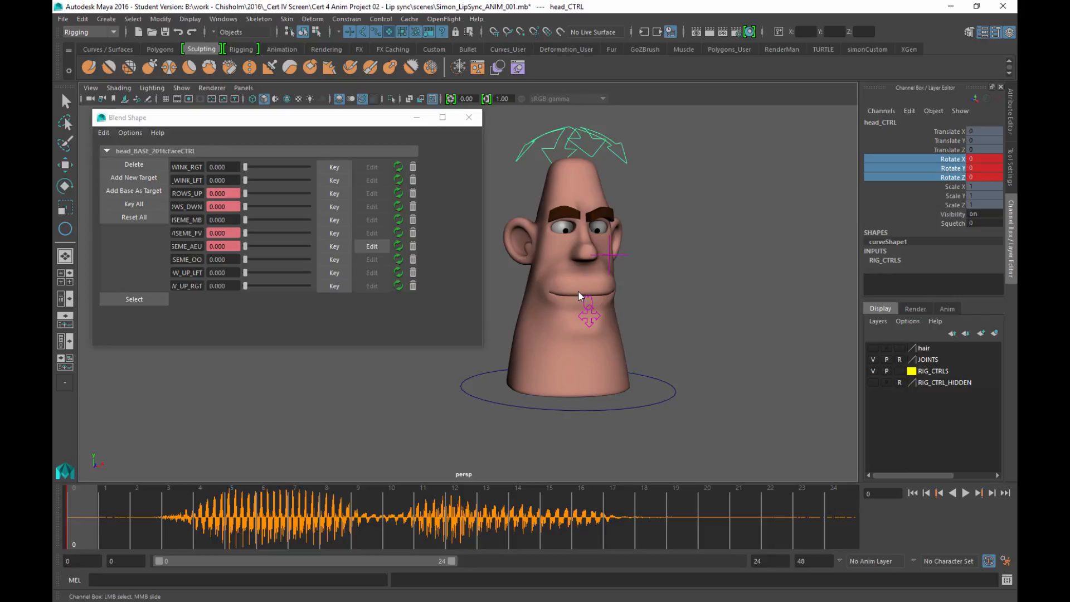
key(alt+v)
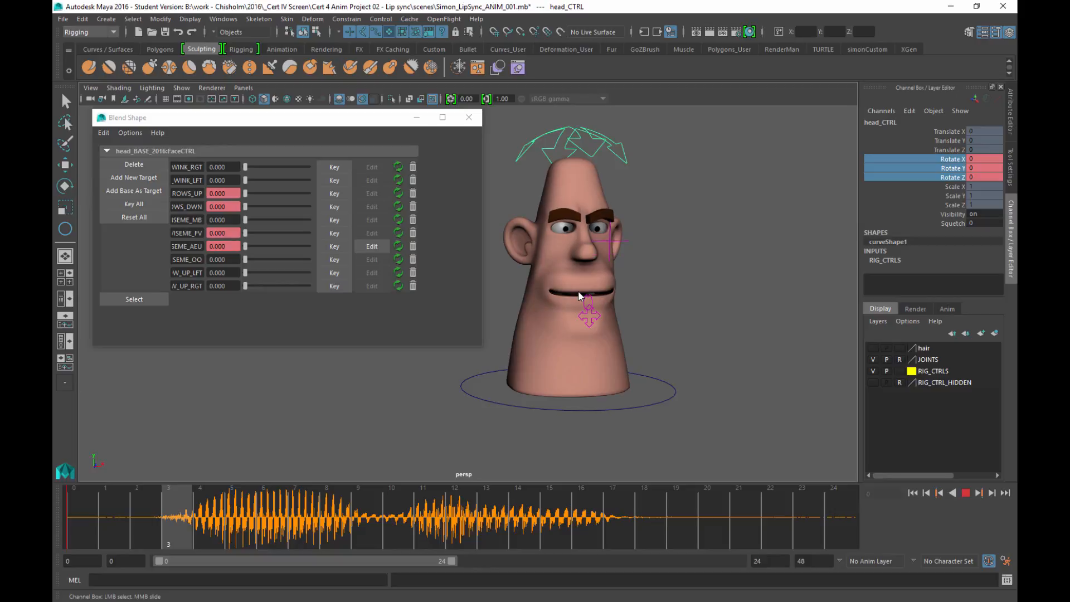
key(Escape)
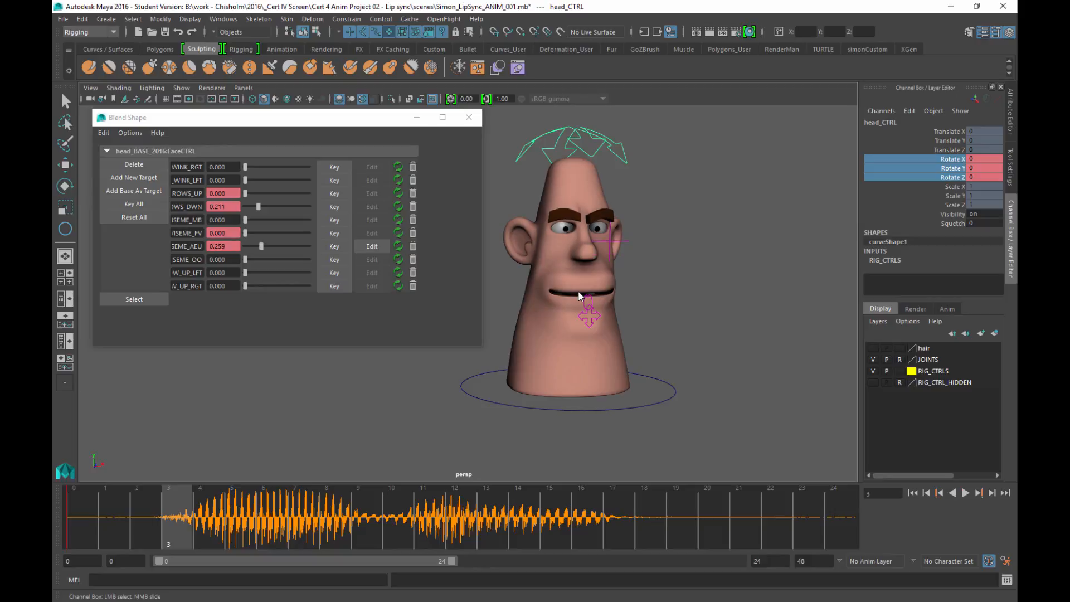
key(e)
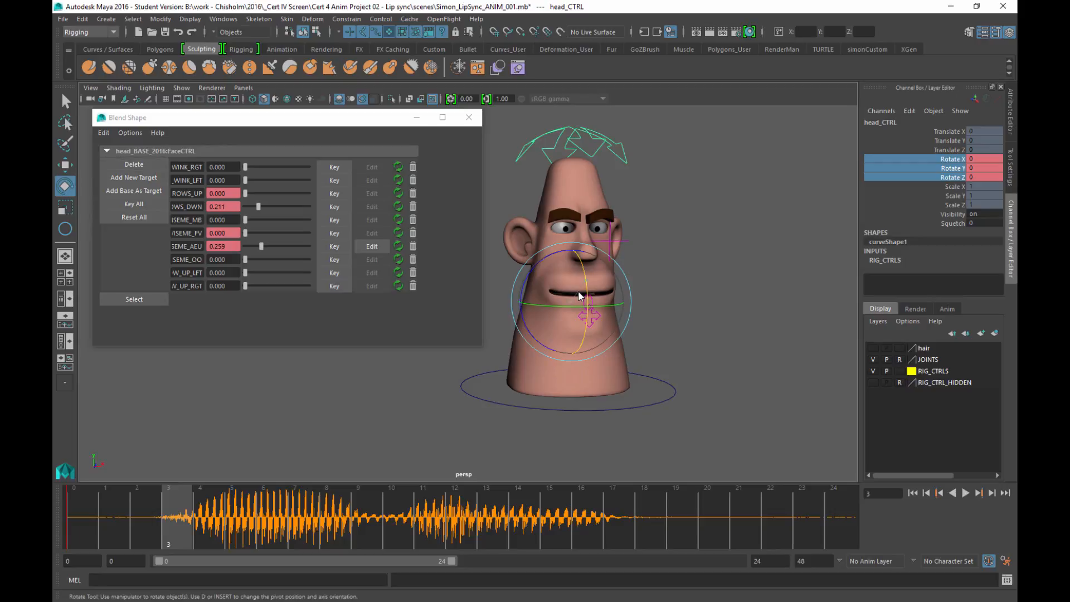
drag(580, 296, 580, 296)
key(s)
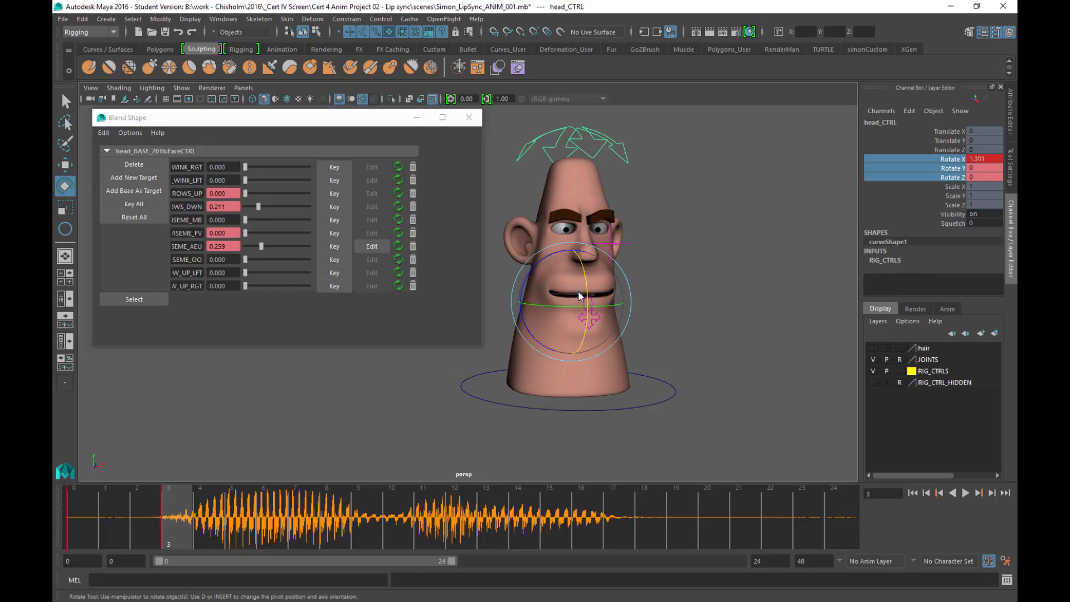
Step: On frame 6, tilt the head control back to a Rotate X of about -1.4 and key it
key(alt+v)
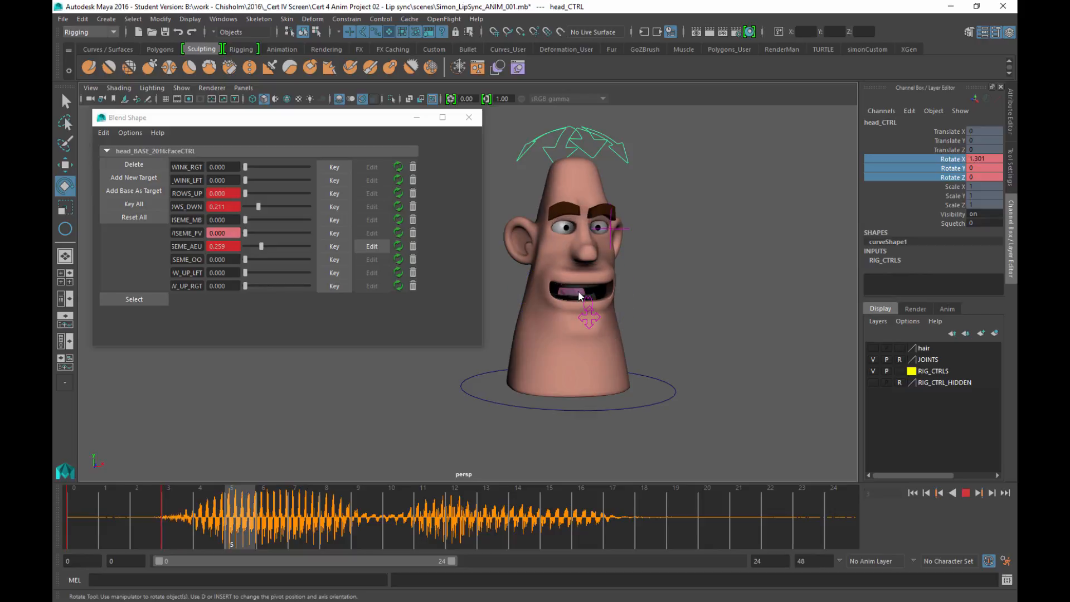
key(alt+v)
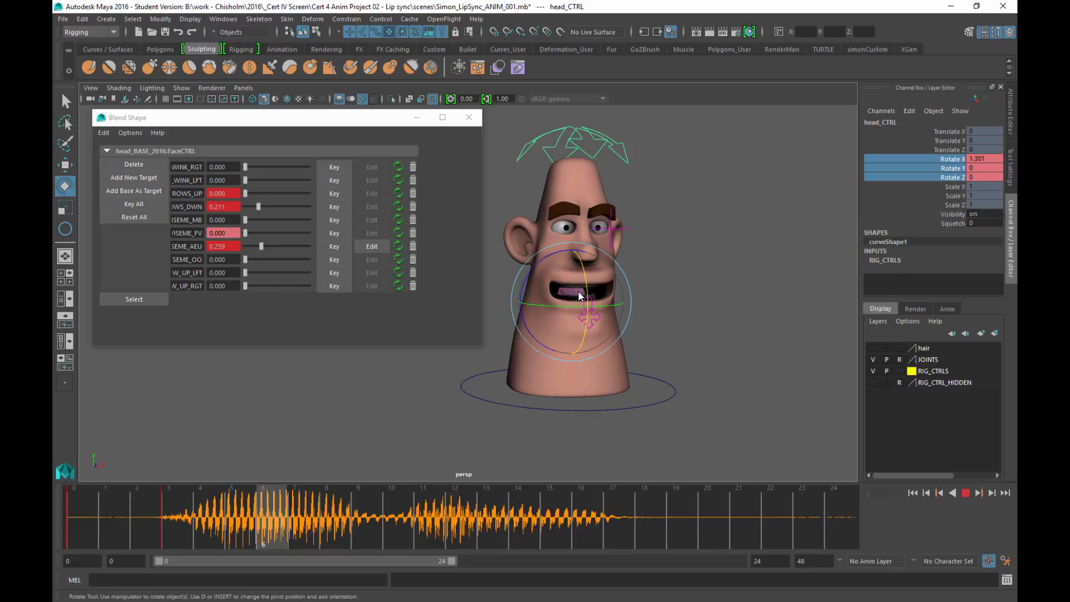
drag(580, 296, 580, 296)
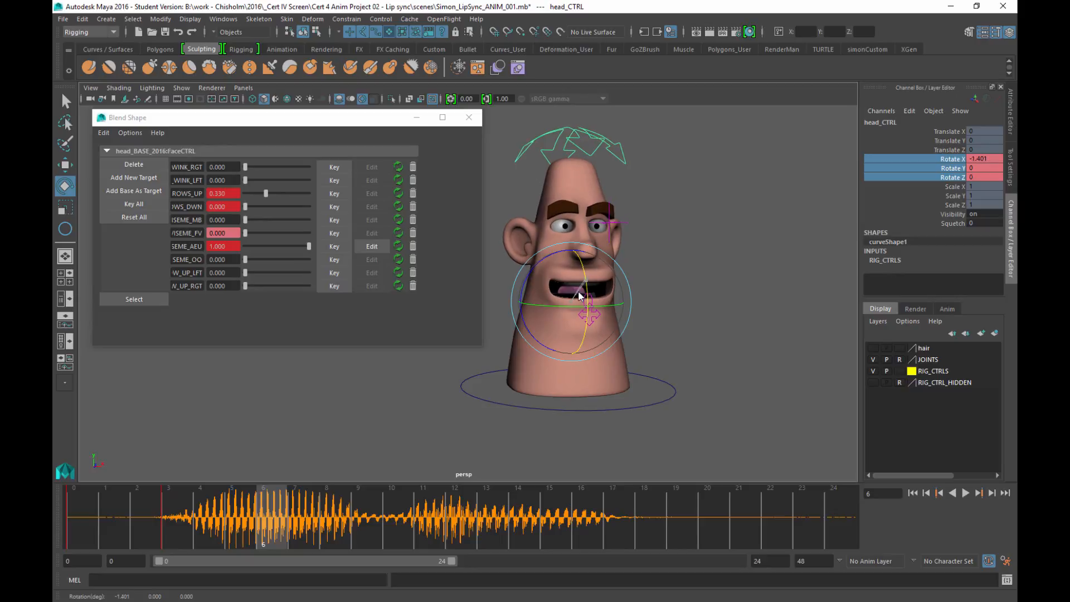
key(s)
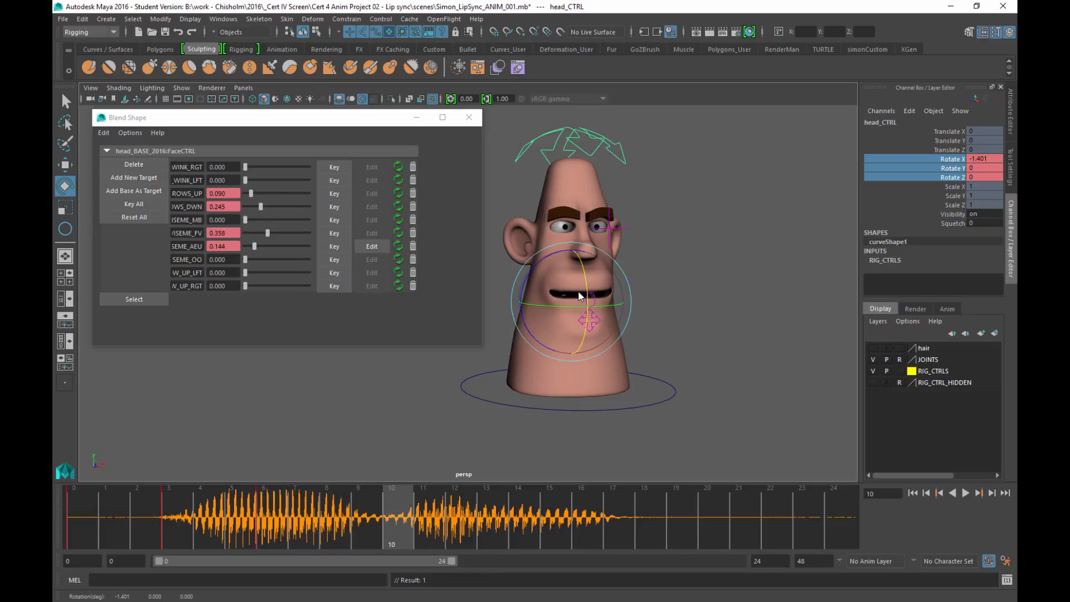
Step: On frame 9, set the head control's Rotate X to 0 and replay the animation
key(alt+comma)
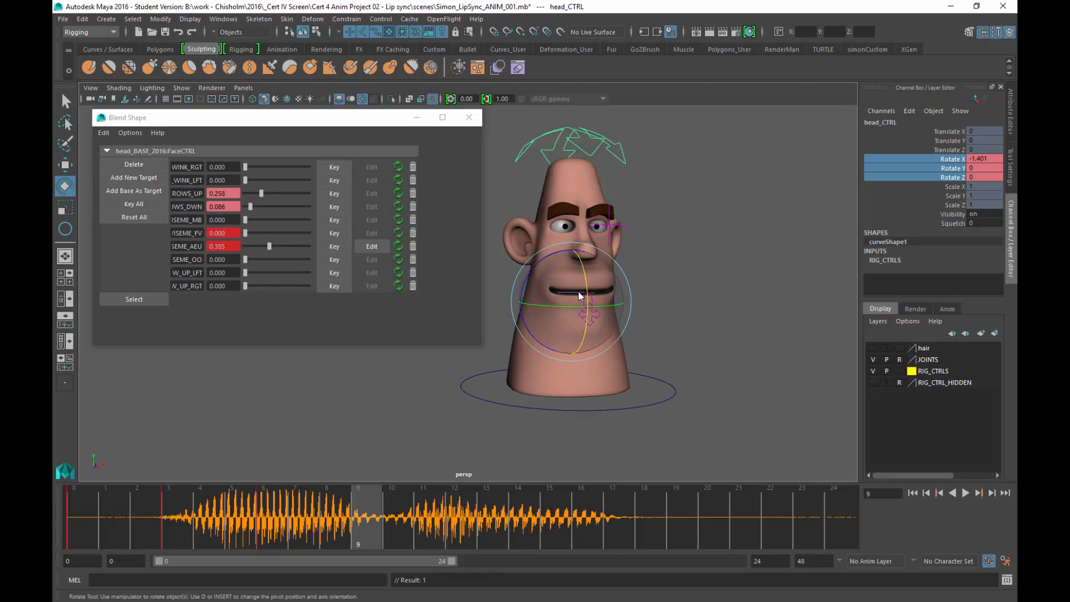
drag(580, 295, 579, 295)
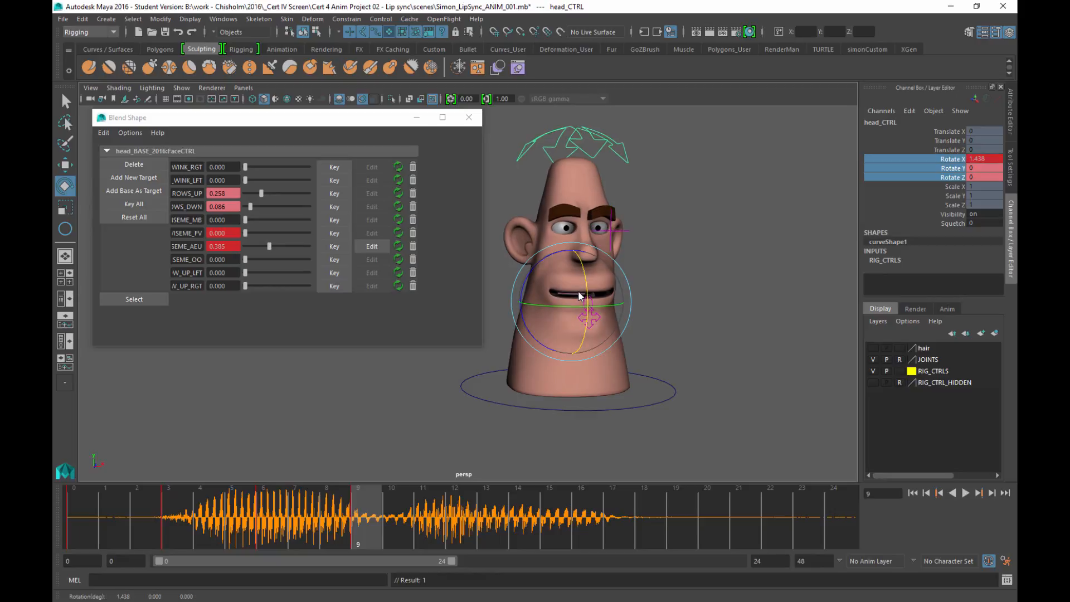
key(Tab)
text(0)
key(Return)
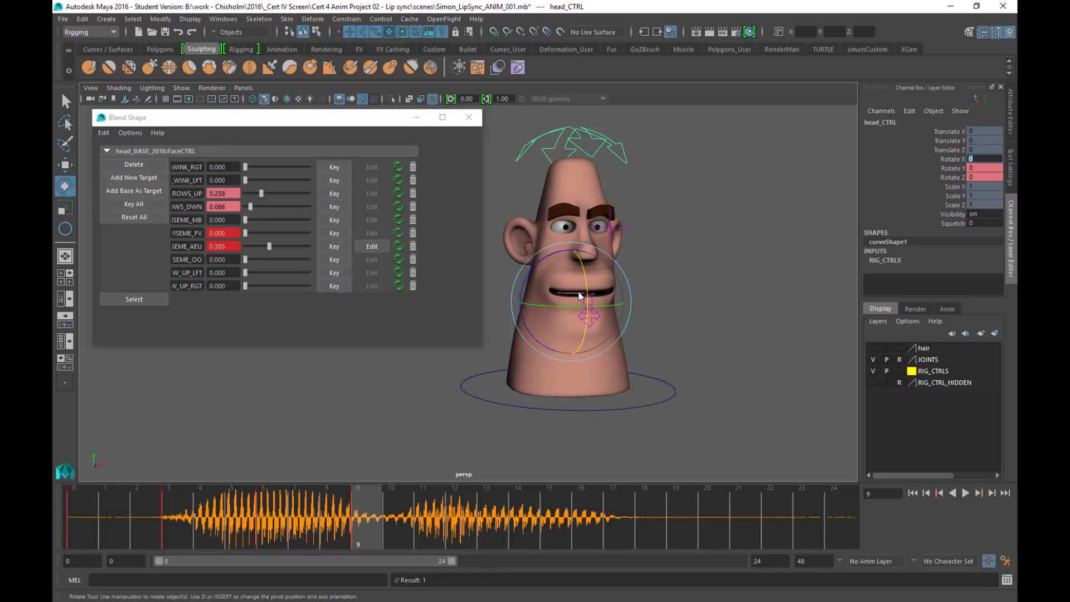
key(alt+v)
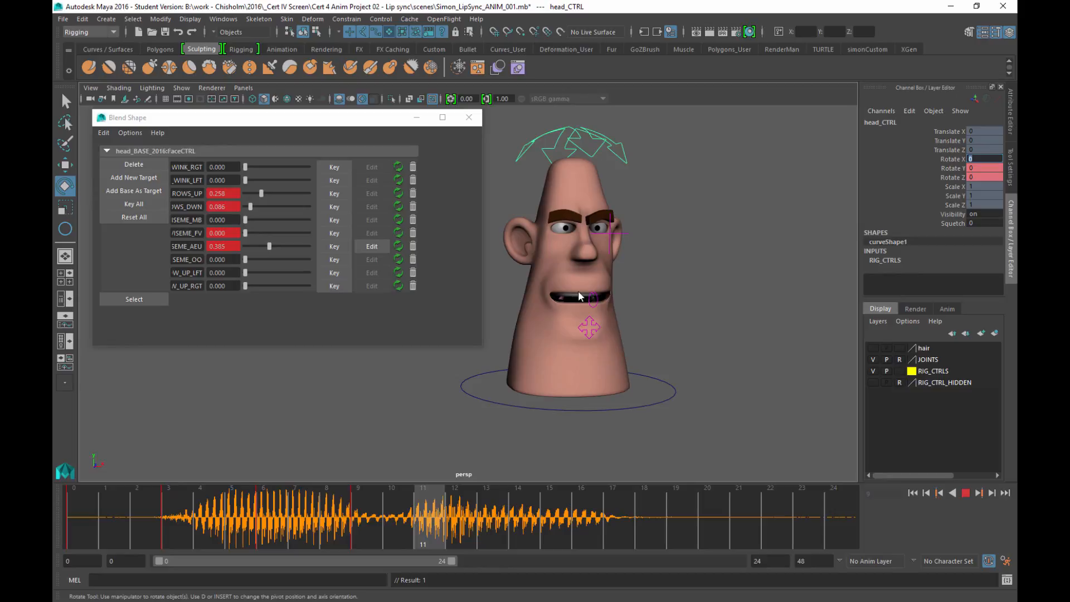
Step: On frame 11, key the head control's Rotate X at 0
key(alt+v)
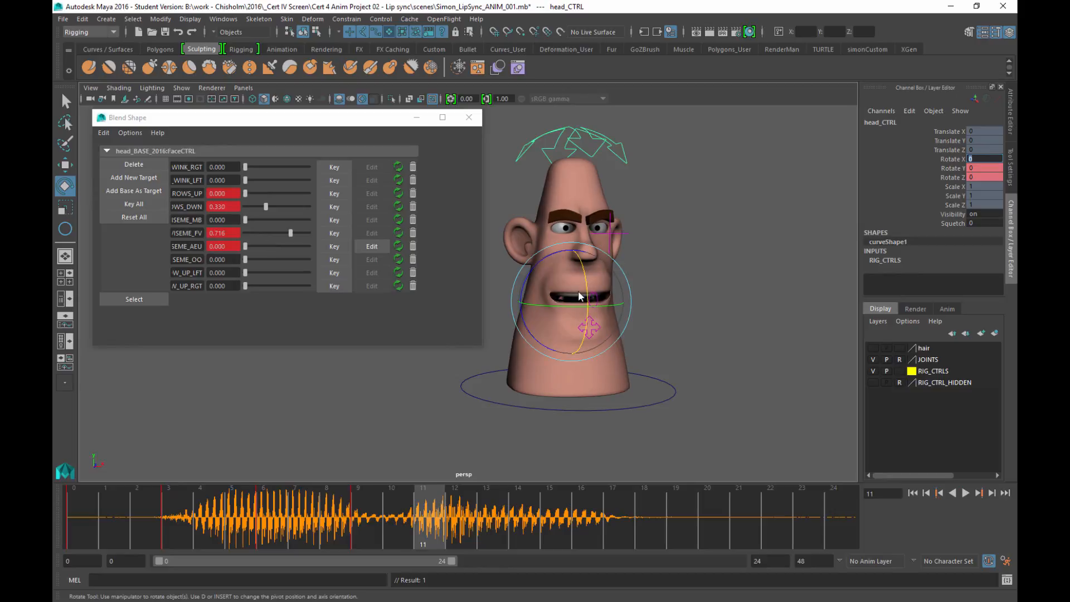
click(952, 168)
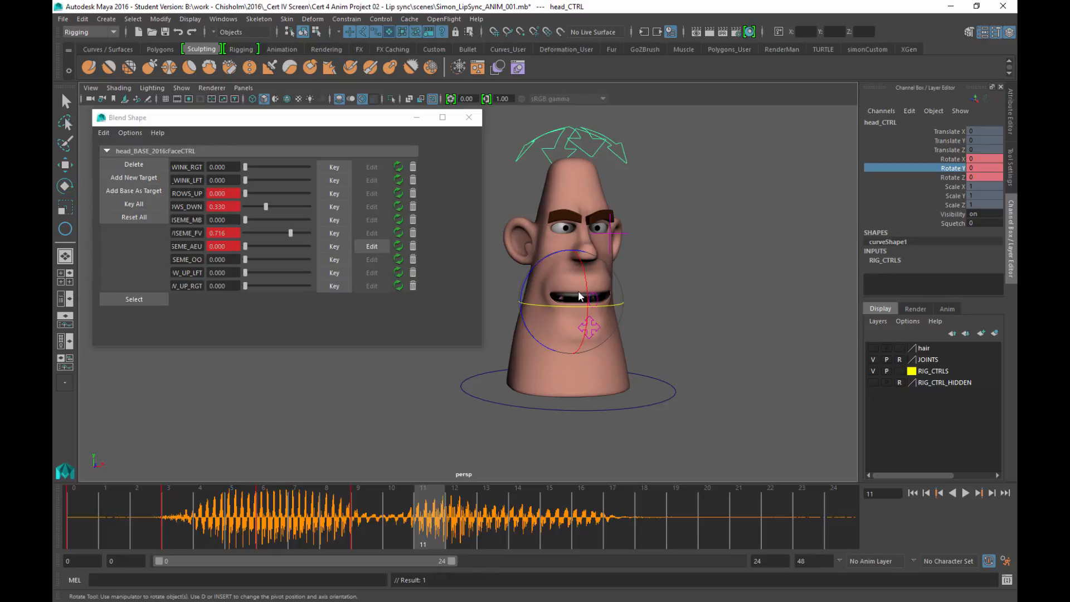
click(952, 160)
right_click(952, 160)
click(912, 181)
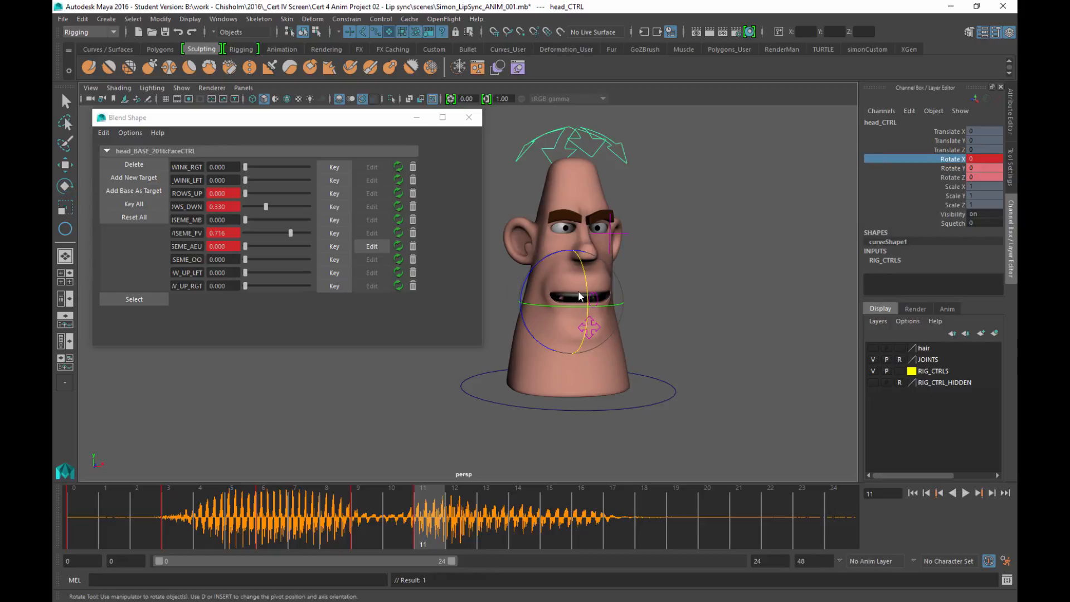
Step: On frame 12, tilt the head control to a Rotate X of about -4.2 and key it
key(alt+v)
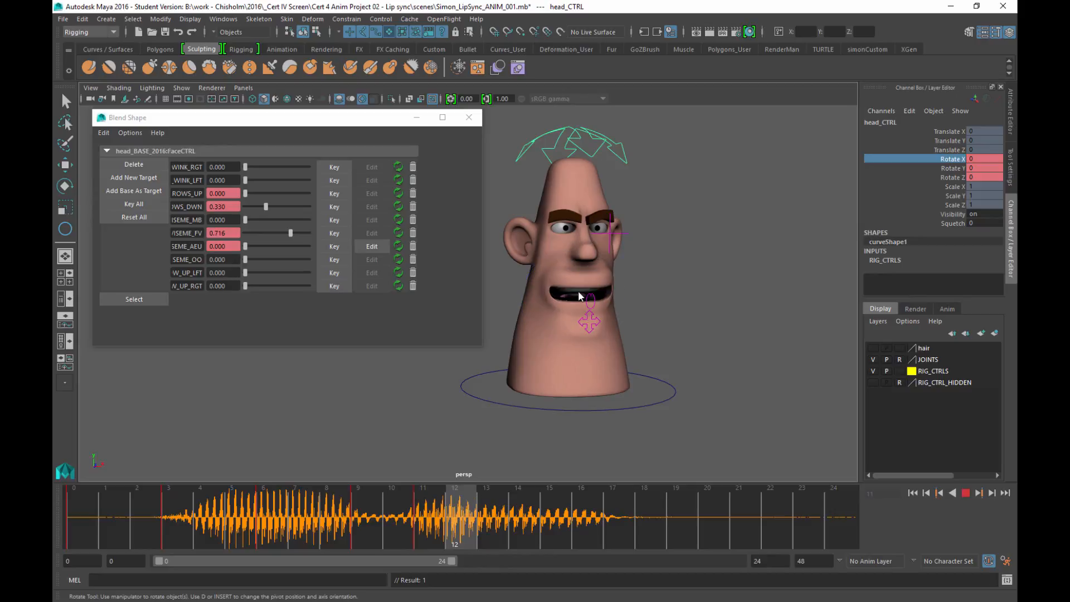
key(alt+period)
key(alt+comma)
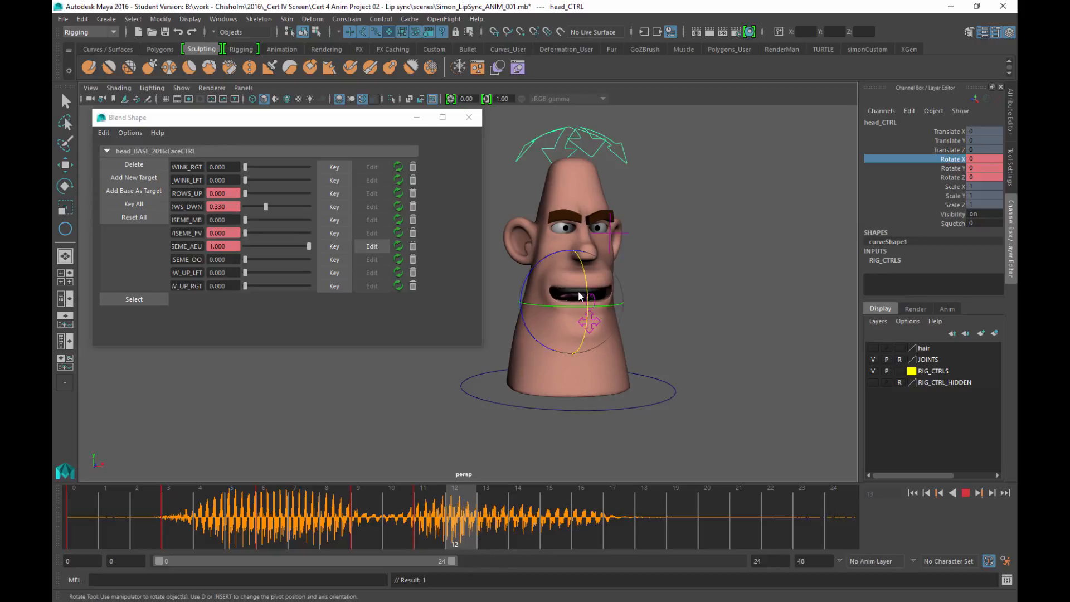
drag(578, 292, 578, 296)
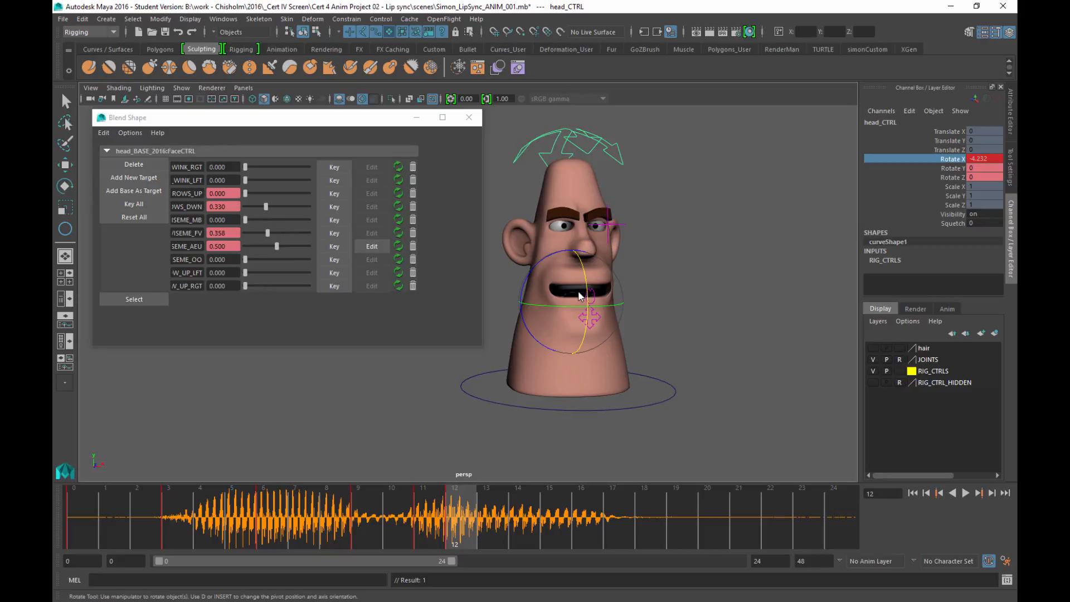
Step: On frame 17, set the head control's Rotate X to 0 and replay the animation
key(alt+v)
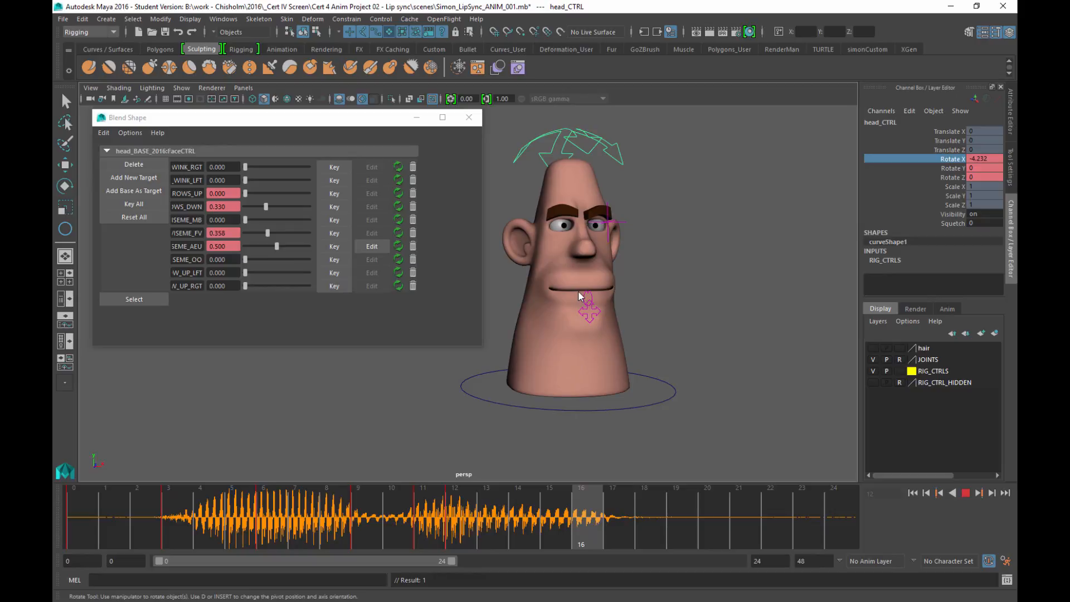
key(alt+v)
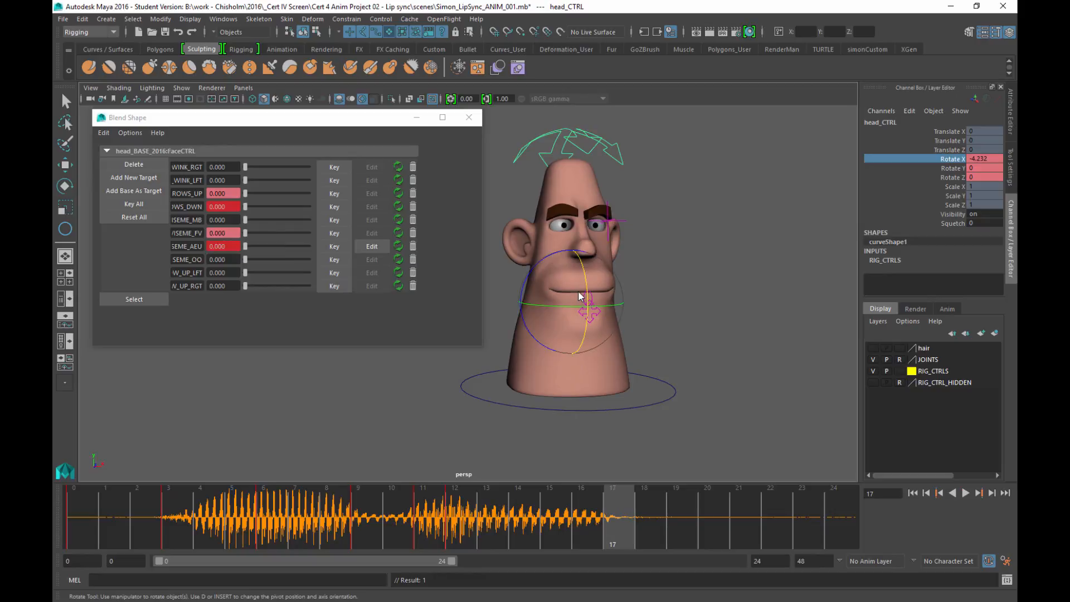
text(0)
key(Return)
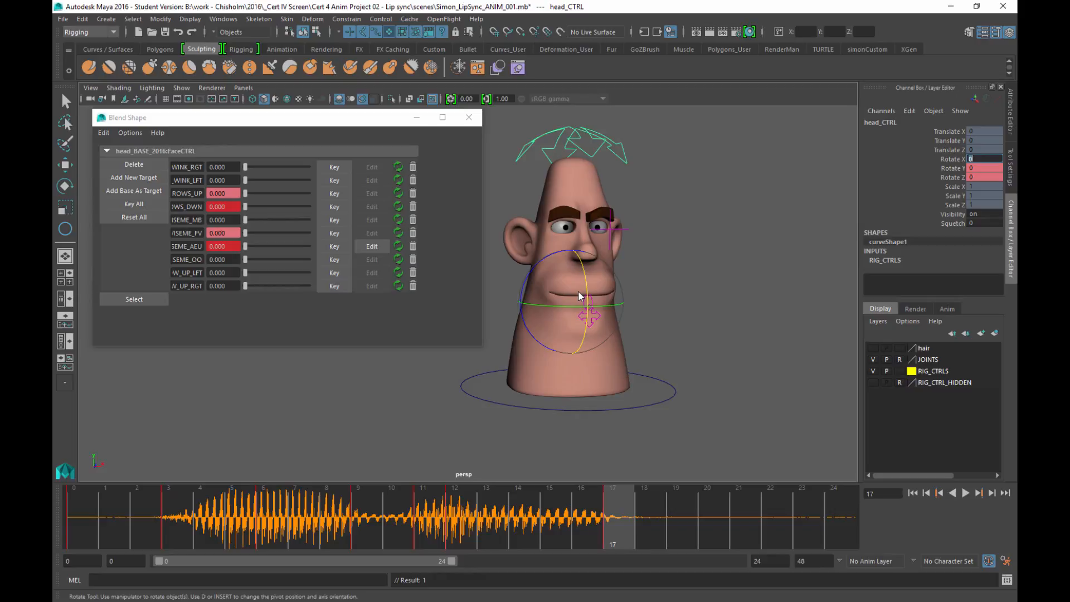
key(alt+v)
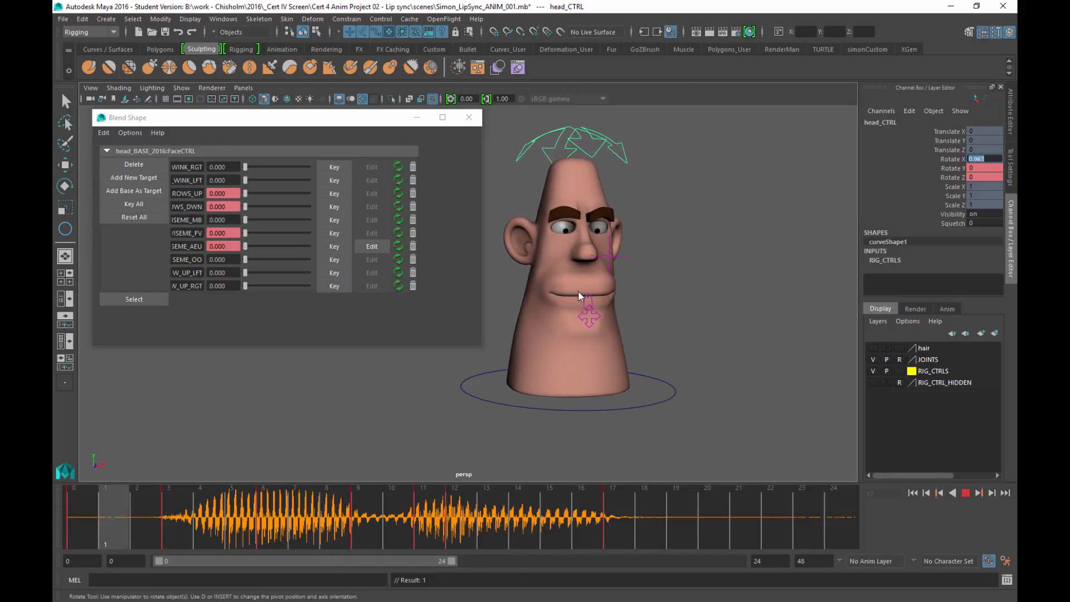
key(Escape)
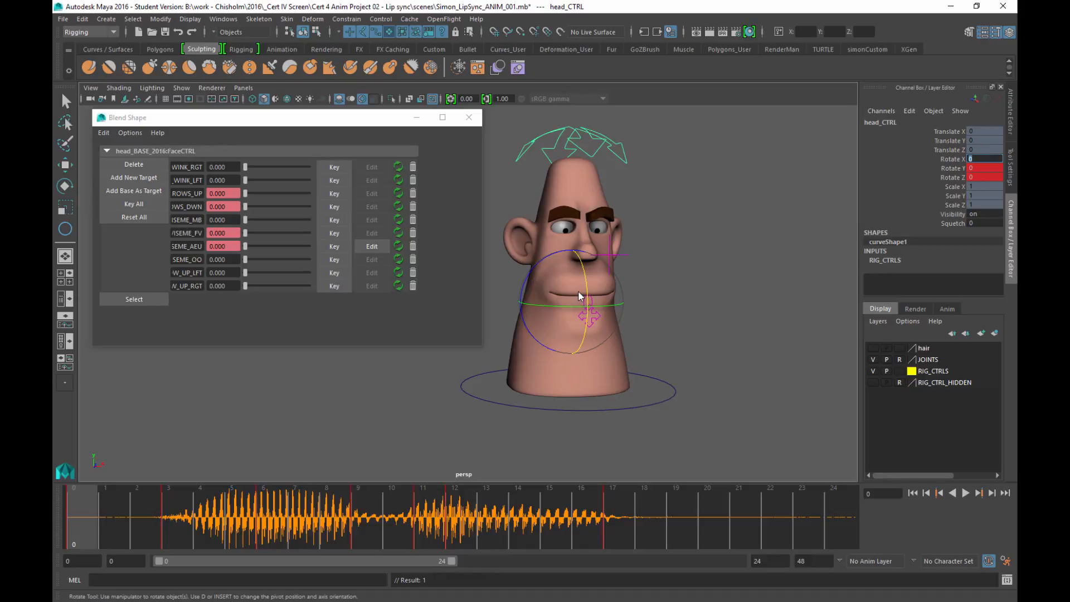
Step: Select the eye target control and, on frame 6, lower it to a Translate Y of about -0.1 with a key
key(alt+v)
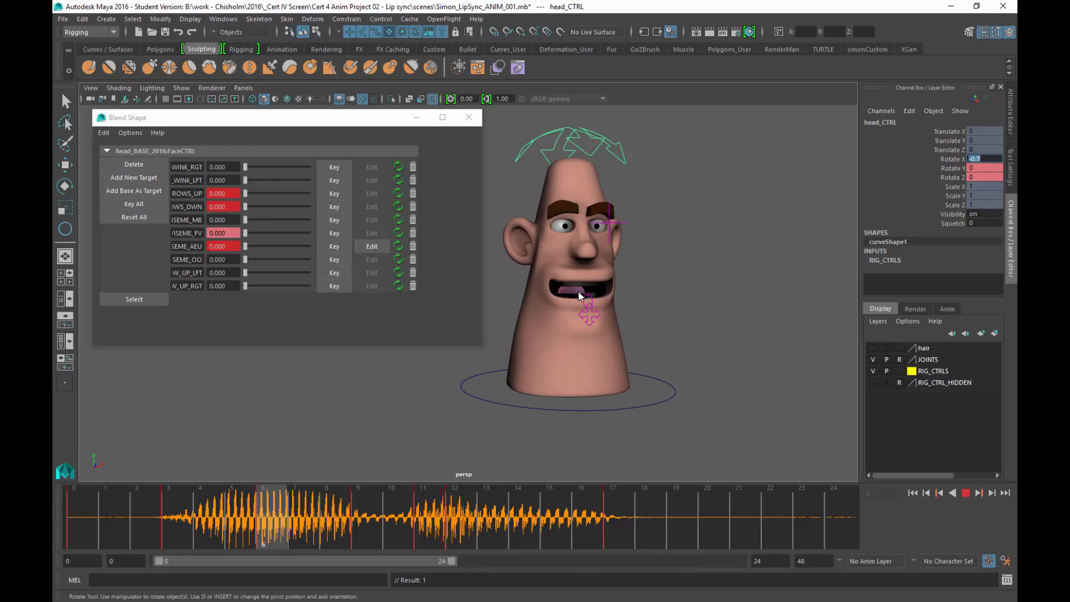
key(alt+v)
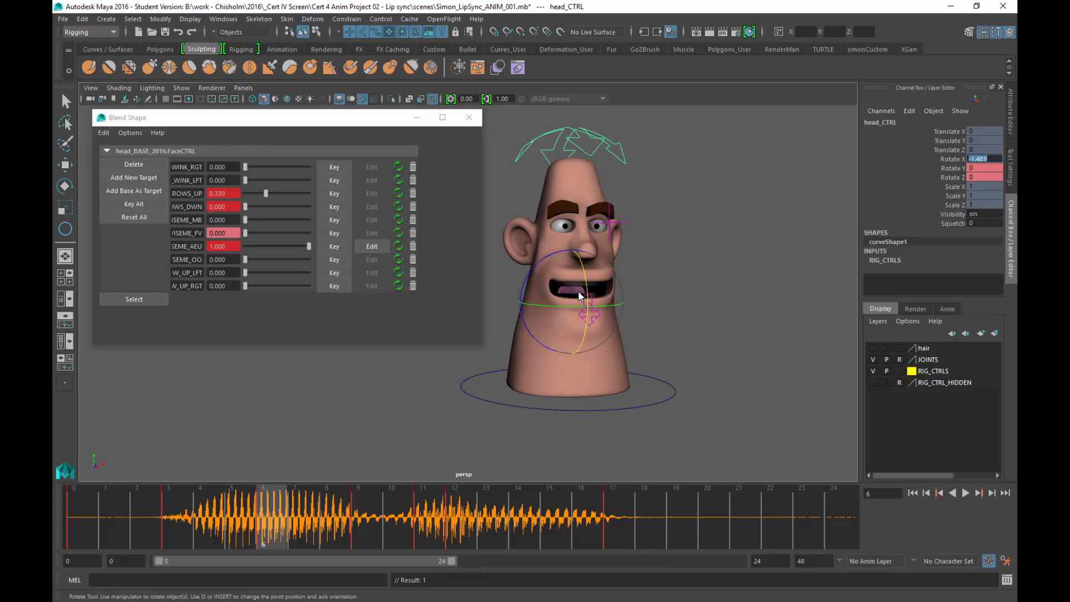
key(Down)
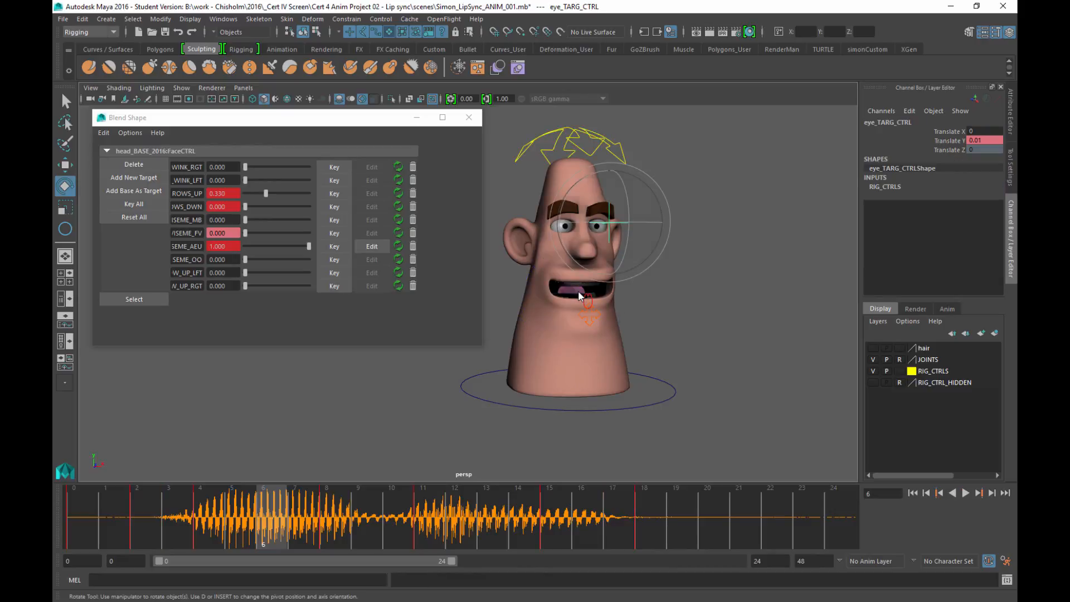
key(alt+comma)
key(alt+comma)
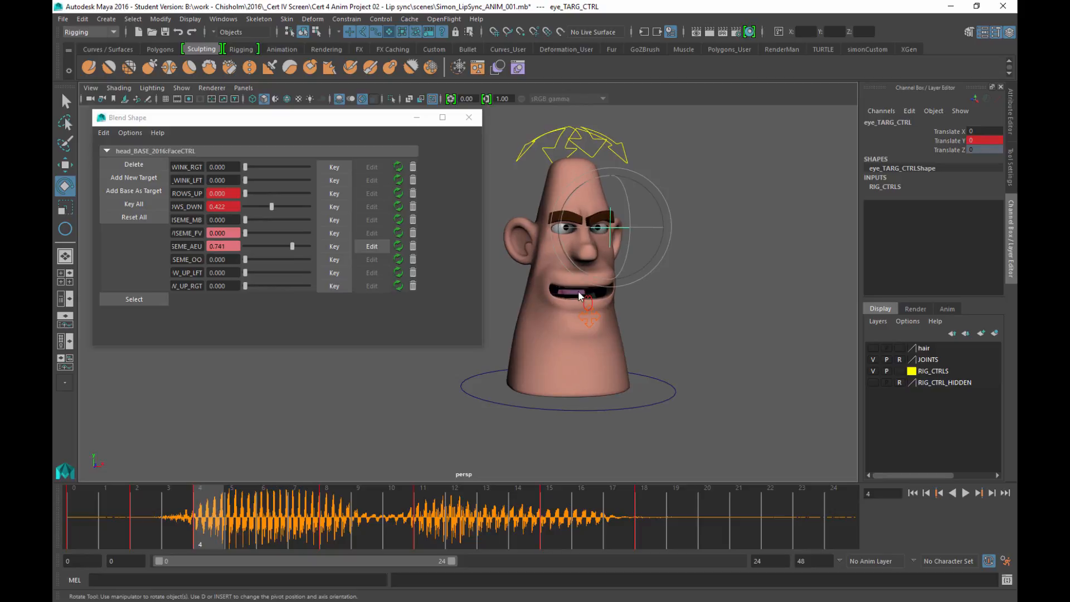
key(w)
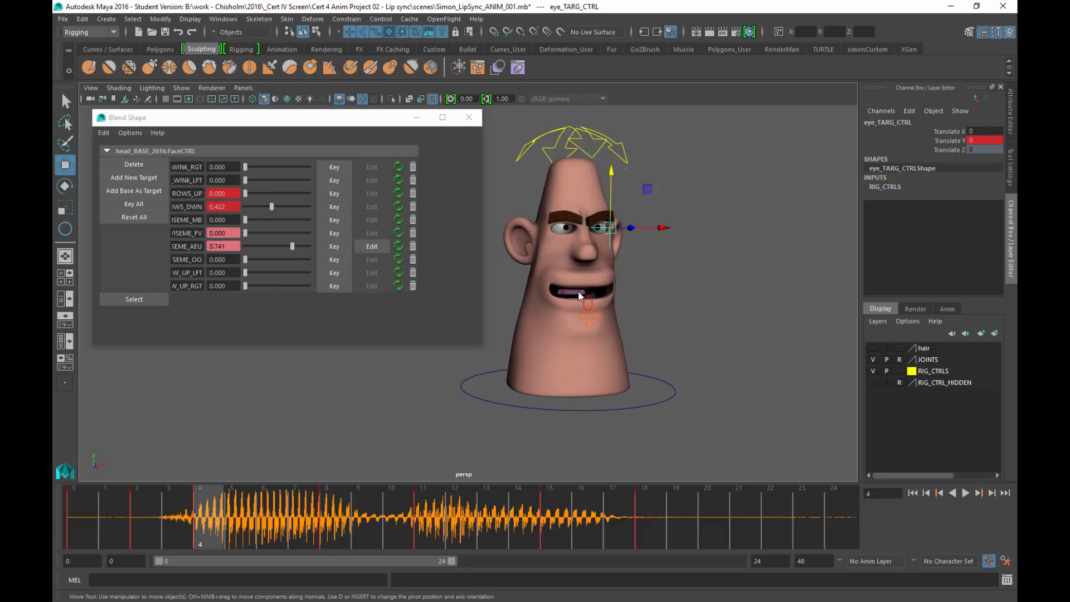
mouse_move(579, 297)
alt+mouse_down()
mouse_move(601, 285)
mouse_move(584, 306)
mouse_move(593, 312)
alt+mouse_up()
alt+right_drag(578, 297, 619, 301)
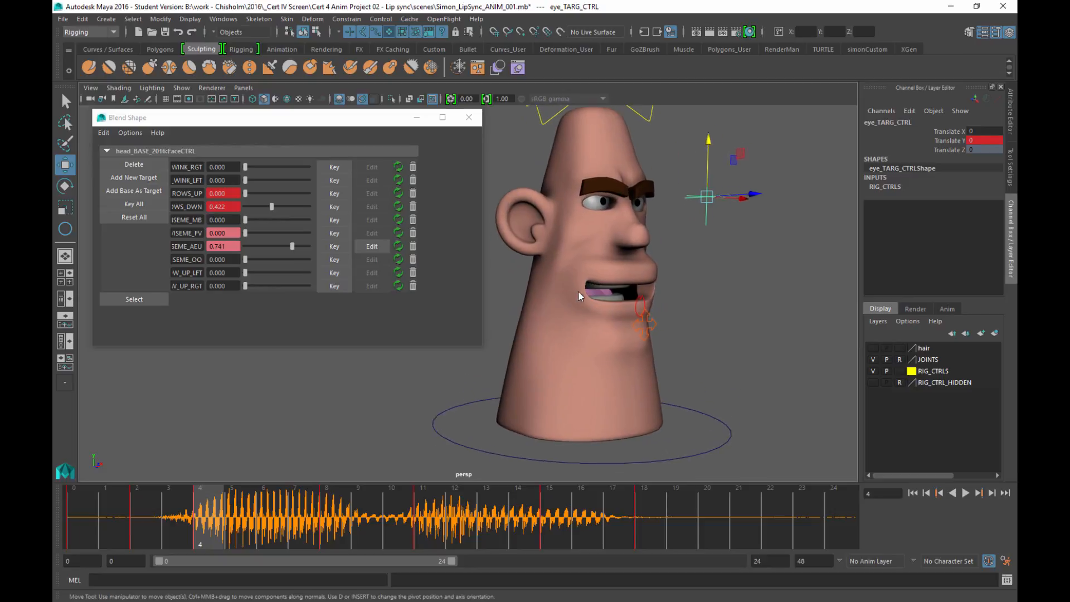
alt+middle_drag(594, 288, 578, 297)
key(alt+v)
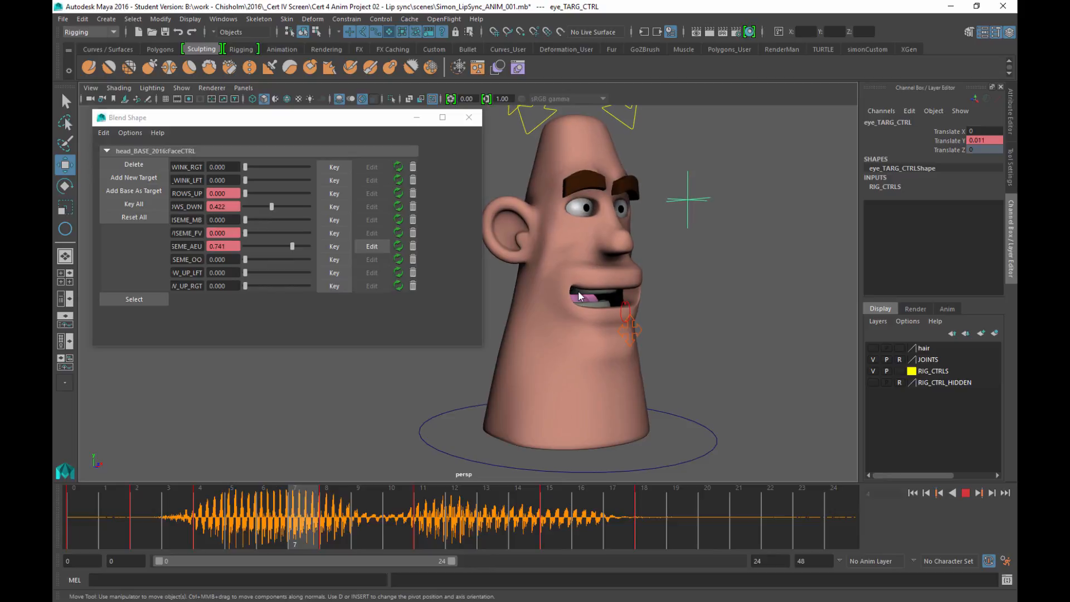
key(alt+v)
drag(687, 143, 686, 152)
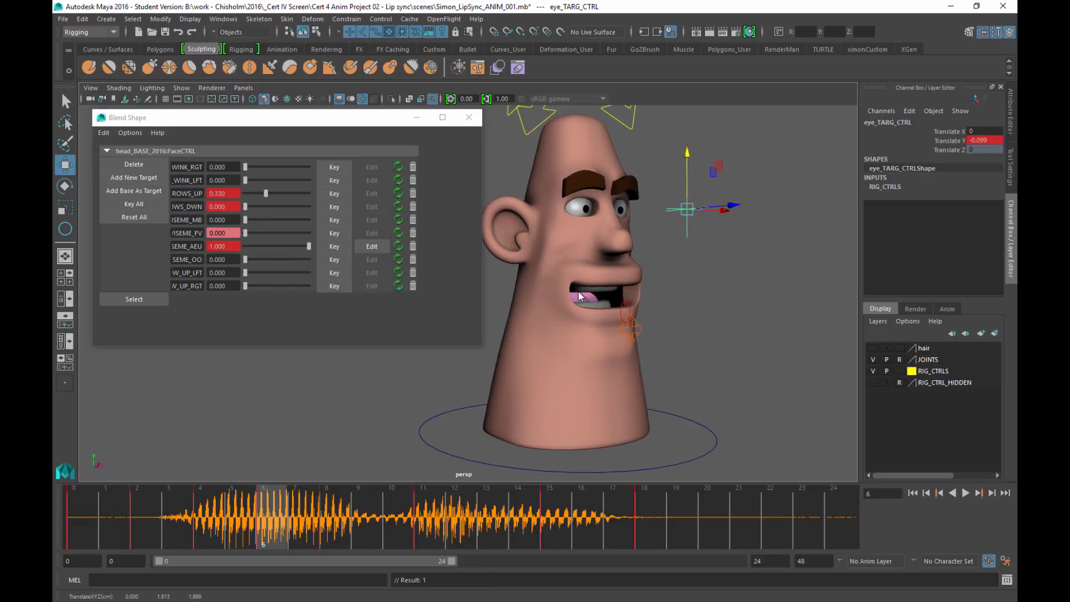
Step: On frame 13, move the eye target control slightly down and key it
key(alt+v)
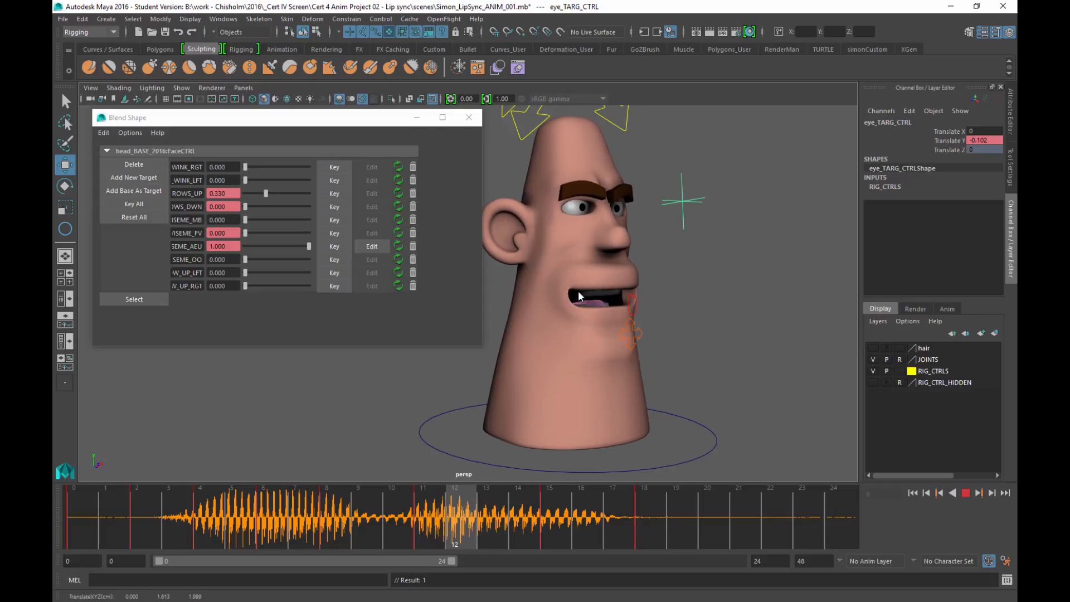
key(Escape)
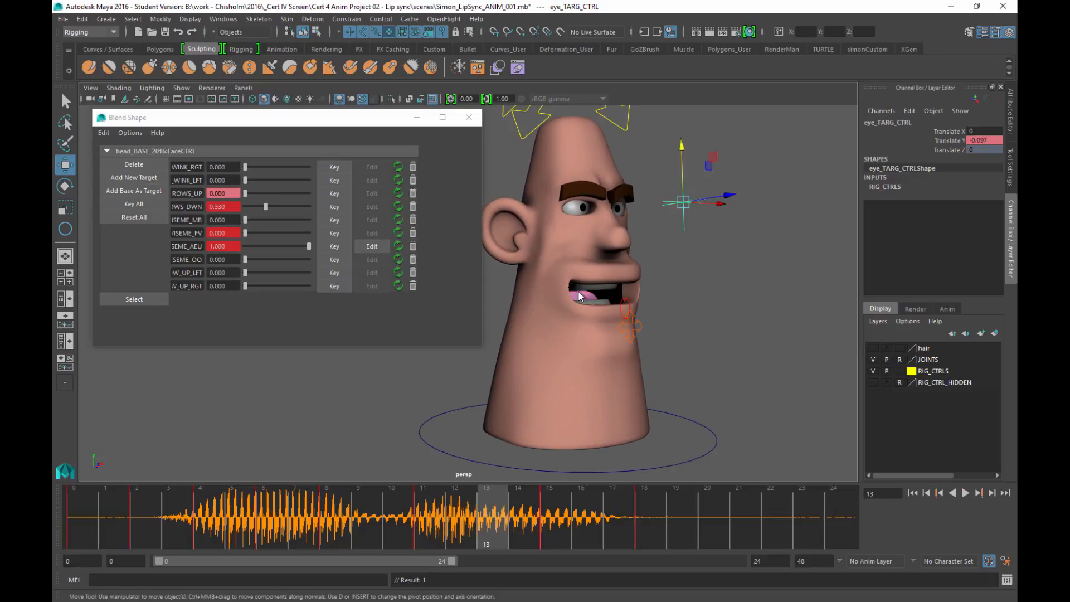
drag(681, 151, 682, 157)
Step: Replay the animation, then set the eye target control's Translate Y to 0 on frame 18
key(alt+v)
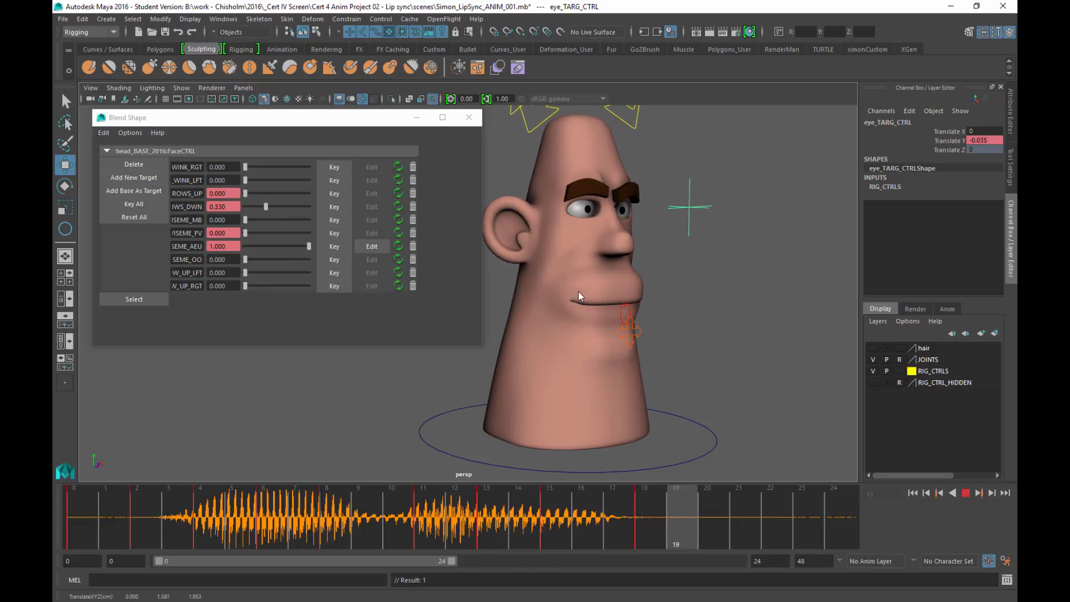
key(alt+v)
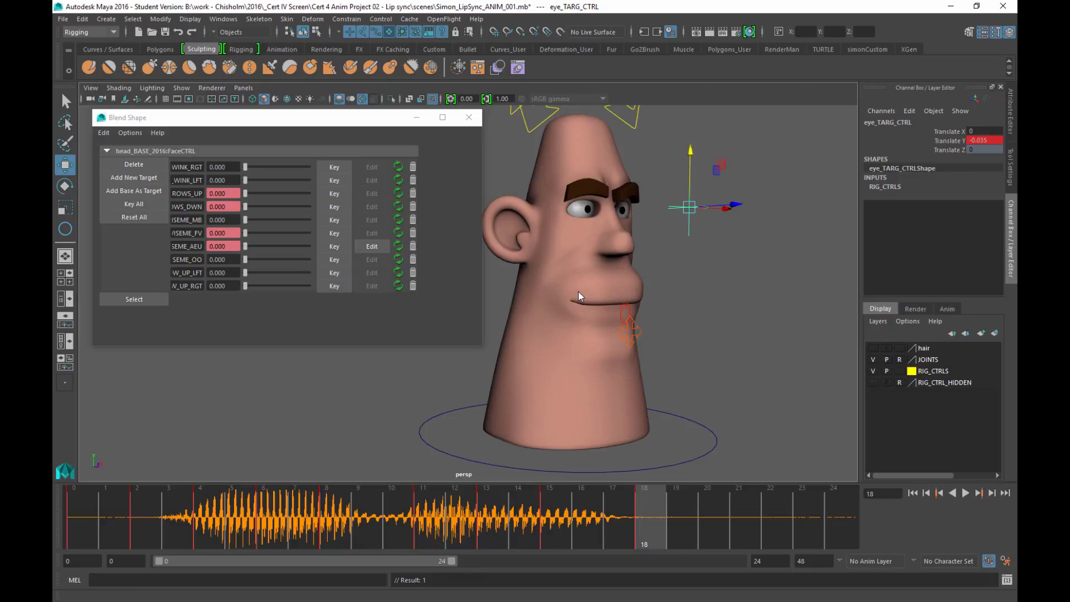
click(984, 140)
text(0)
key(Return)
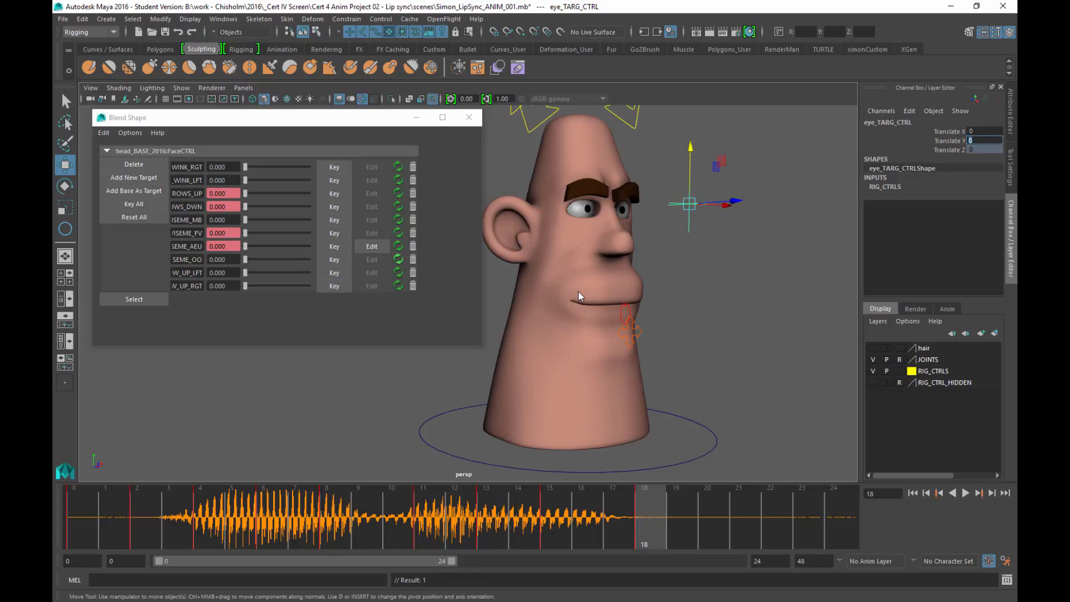
Step: Clear the selection, return to the first frame and play the whole animation to review the combined head and eye motion
click(780, 290)
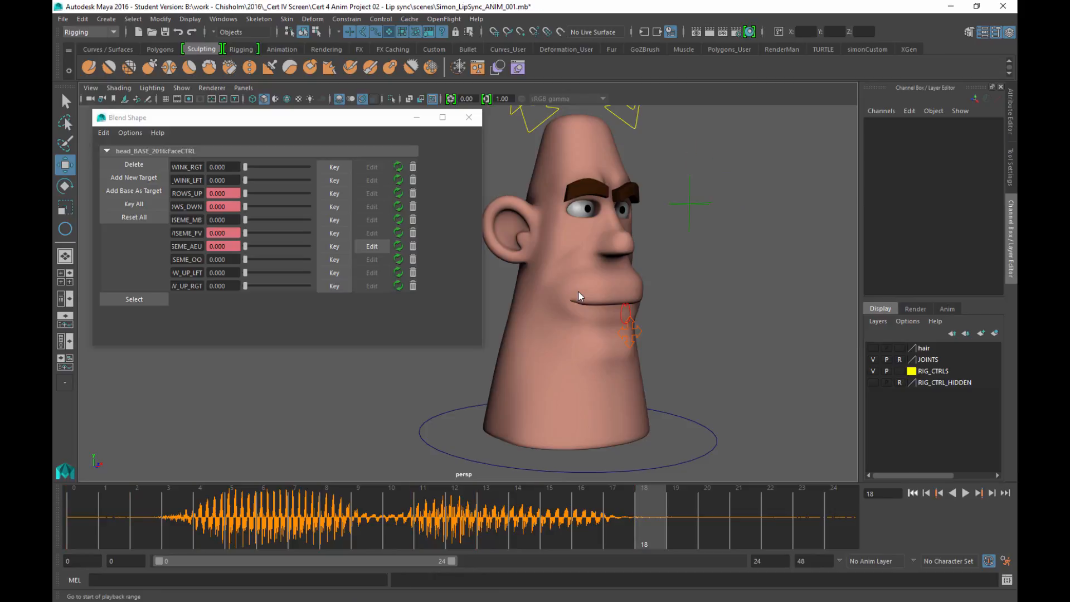
click(913, 492)
alt+drag(780, 346, 679, 320)
scroll(579, 297, down, 5)
alt+drag(580, 297, 618, 317)
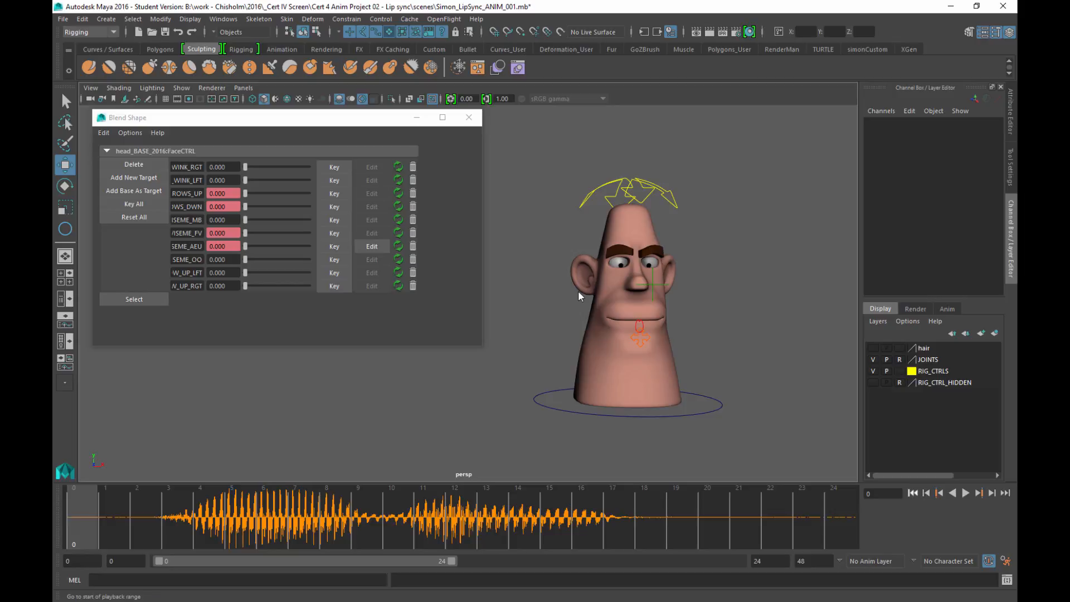
key(alt+v)
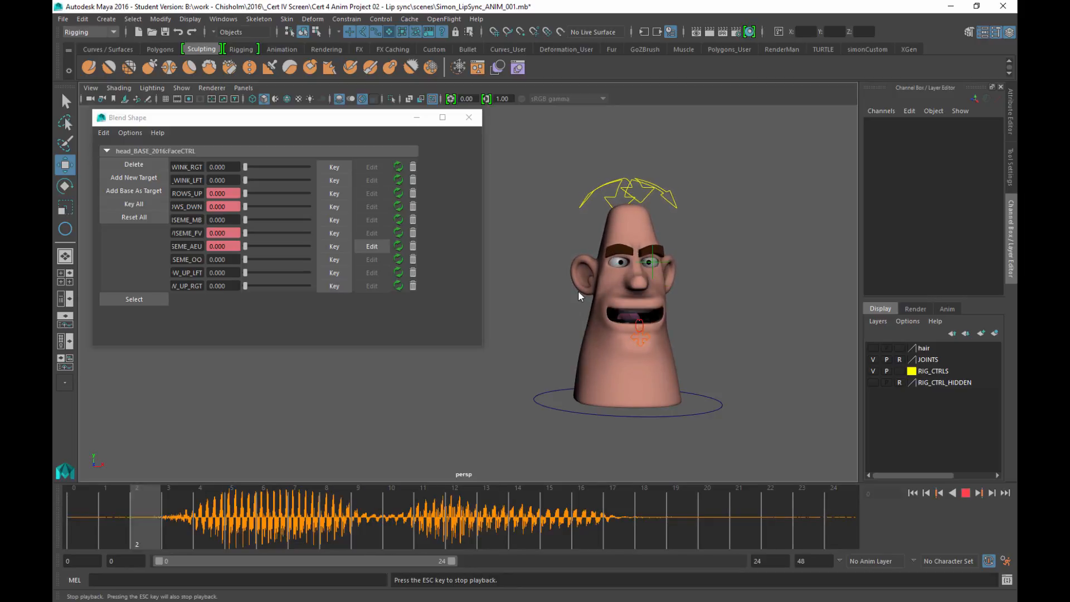
key(Escape)
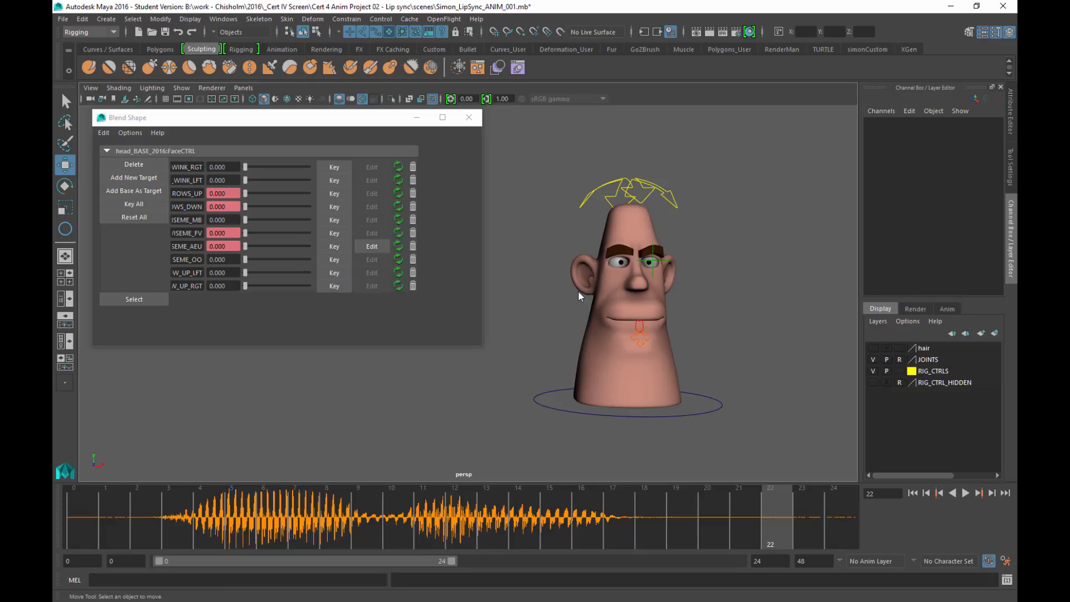
key(q)
alt+drag(580, 296, 578, 296)
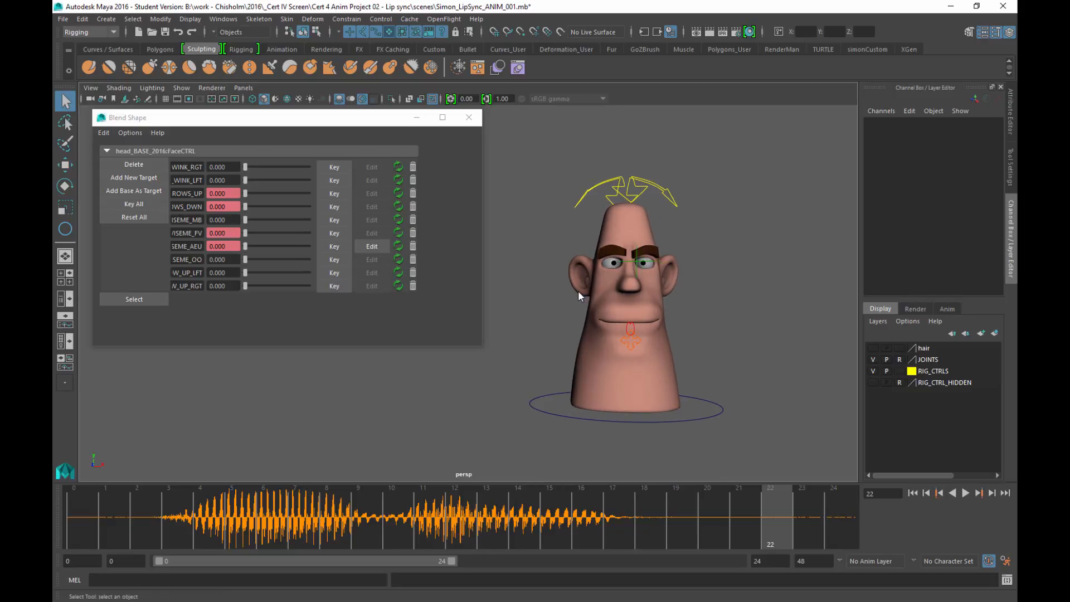